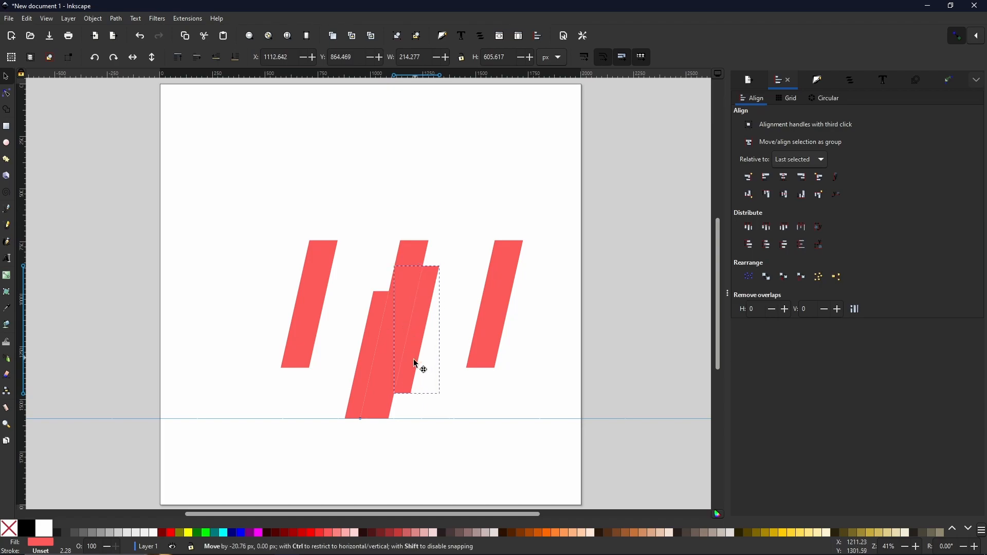
{"action": "left_click", "coordinate": [361, 400], "text": "alt"}
{"action": "mouse_move", "coordinate": [361, 402]}
{"action": "left_mouse_down"}
{"action": "mouse_move", "coordinate": [337, 400]}
{"action": "mouse_move", "coordinate": [351, 406]}
{"action": "mouse_move", "coordinate": [343, 406]}
{"action": "left_mouse_up"}
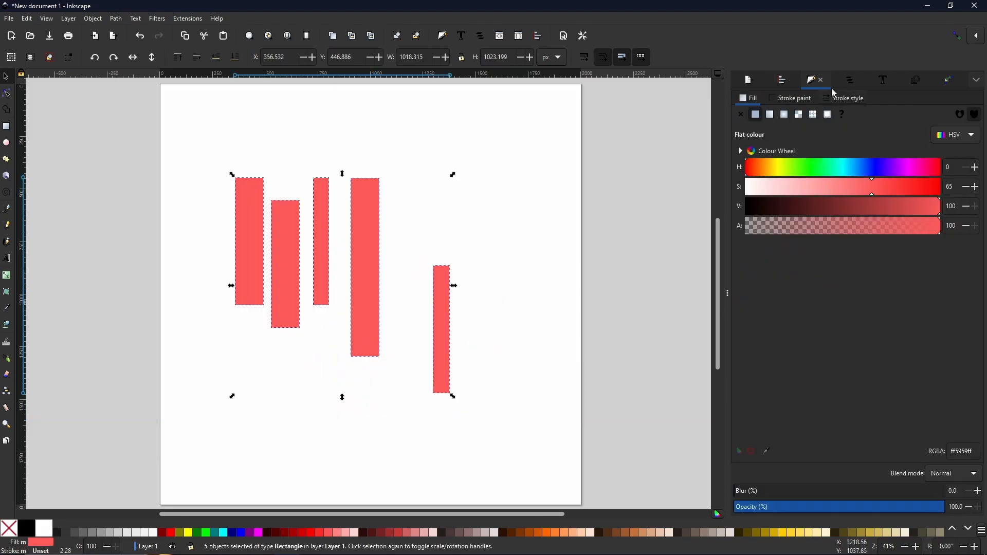
{"action": "left_click", "coordinate": [781, 81]}
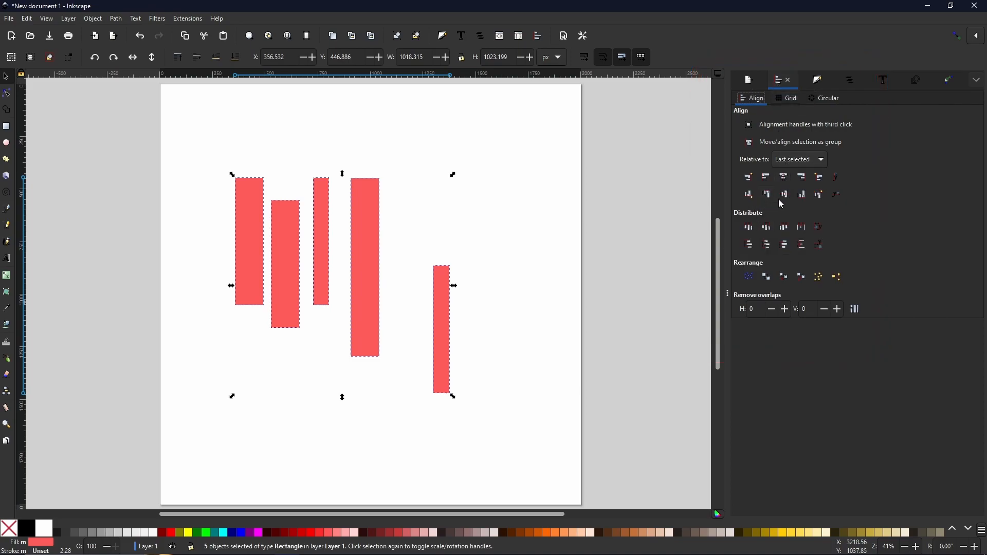
{"action": "left_click", "coordinate": [819, 194]}
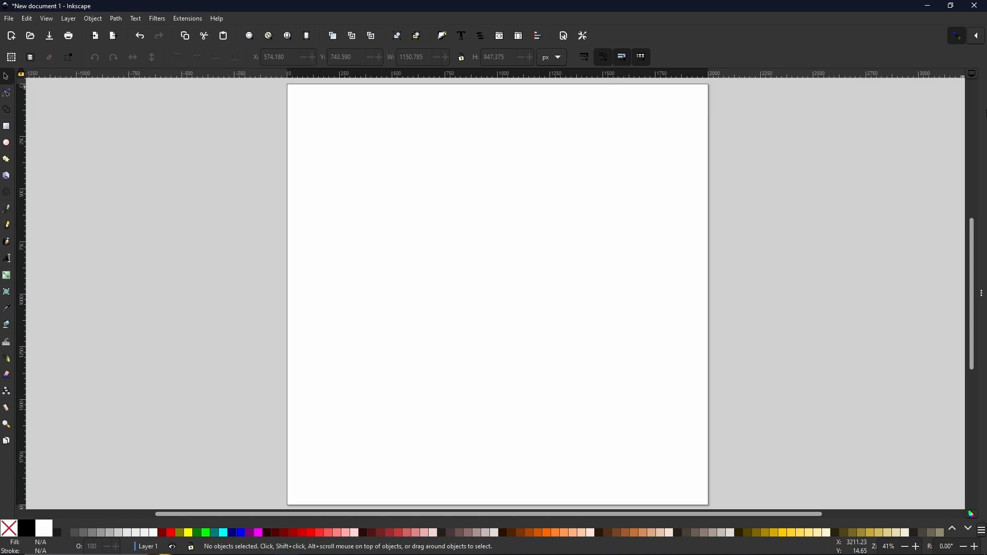
Open the grid settings in the document properties and create a rectangular grid
{"action": "left_click", "coordinate": [9, 19]}
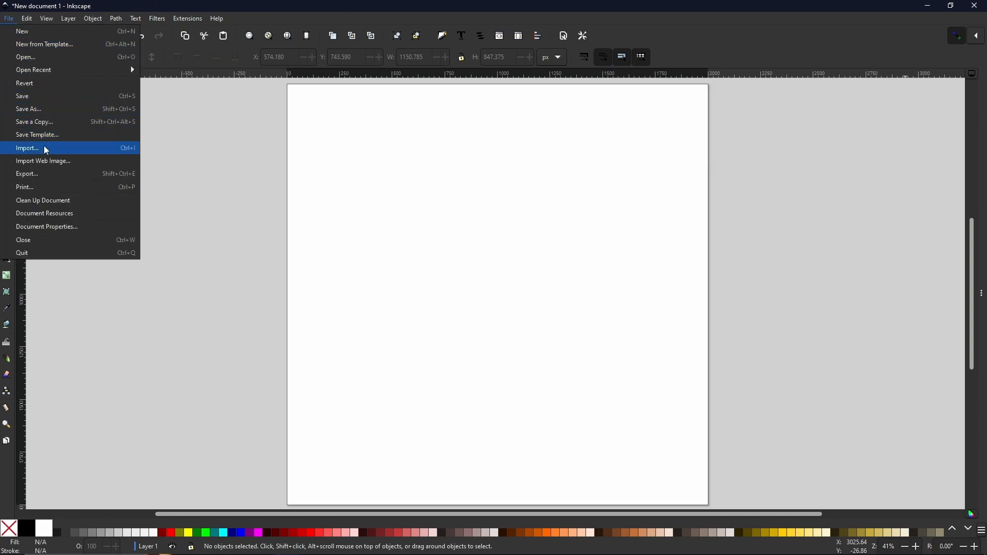
{"action": "left_click", "coordinate": [65, 227]}
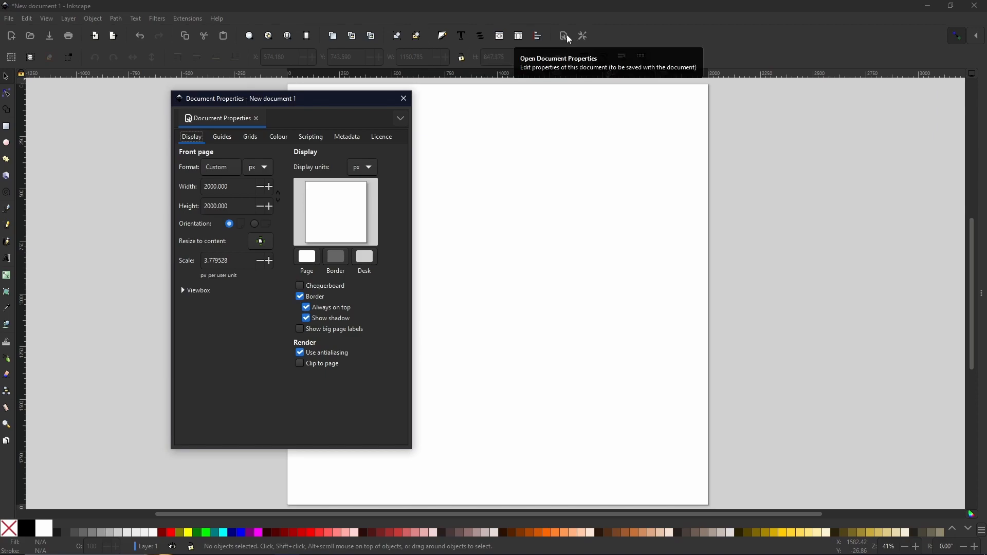
{"action": "left_click_drag", "start_coordinate": [337, 99], "coordinate": [504, 120]}
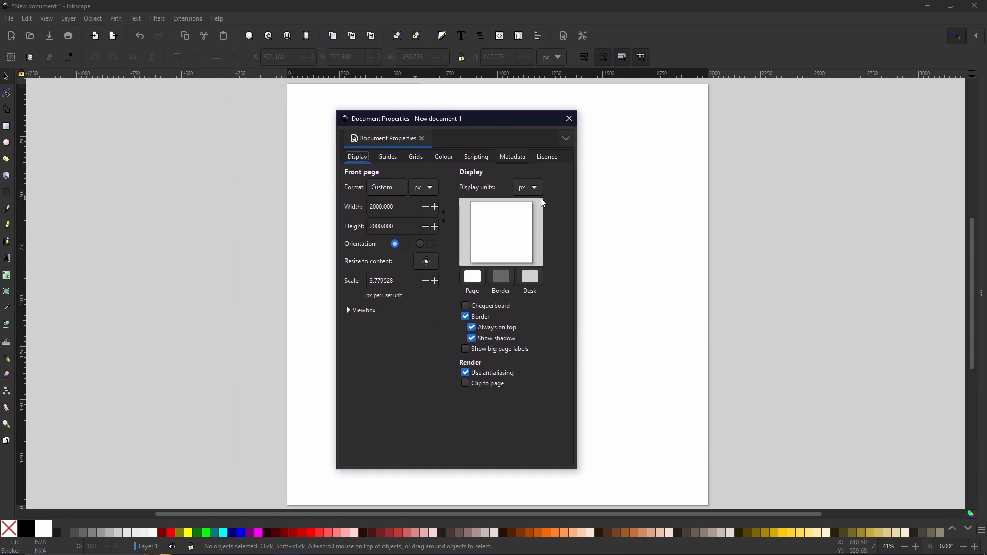
{"action": "left_click", "coordinate": [417, 157]}
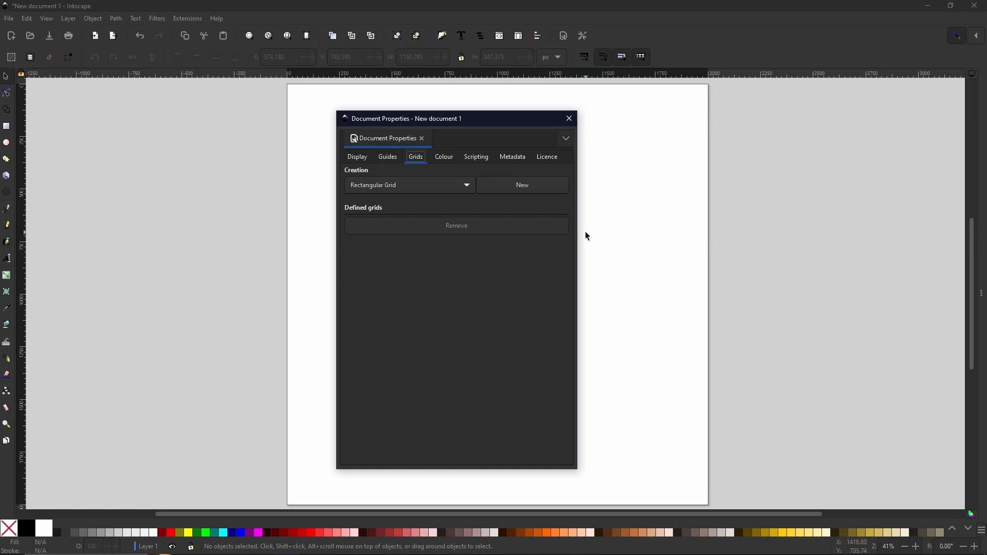
{"action": "left_click", "coordinate": [504, 184]}
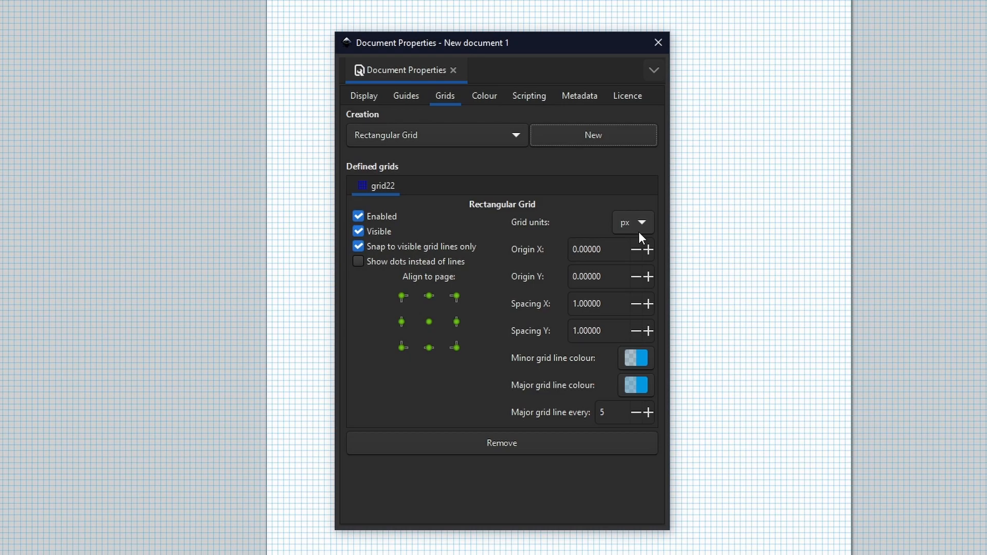
Add an axonometric grid to the document alongside the rectangular one
{"action": "left_click", "coordinate": [457, 133]}
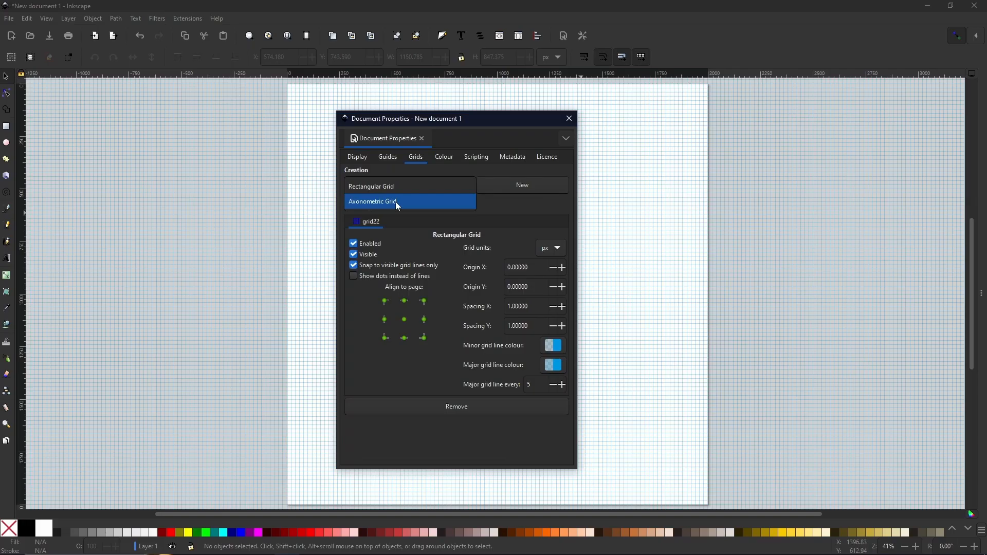
{"action": "left_click", "coordinate": [417, 158]}
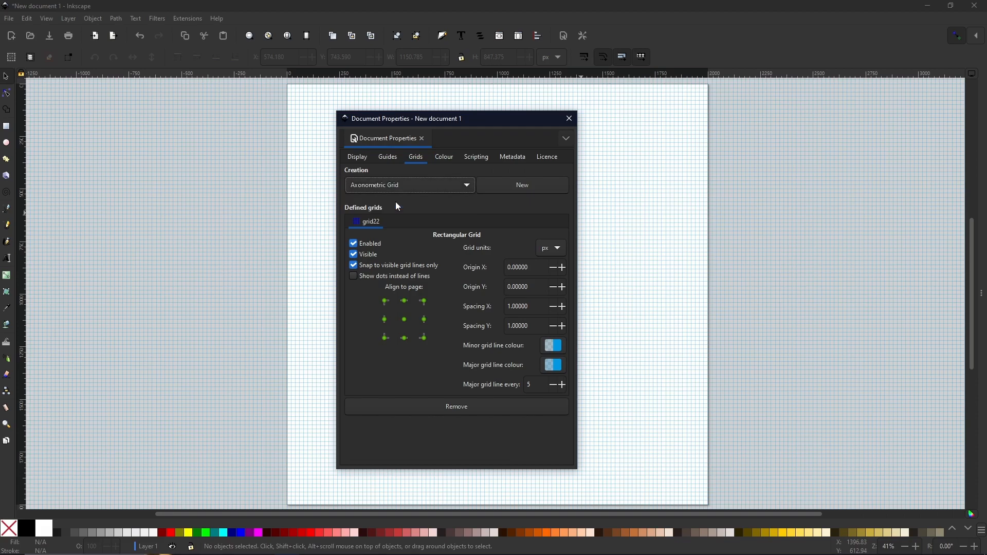
{"action": "left_click", "coordinate": [501, 186]}
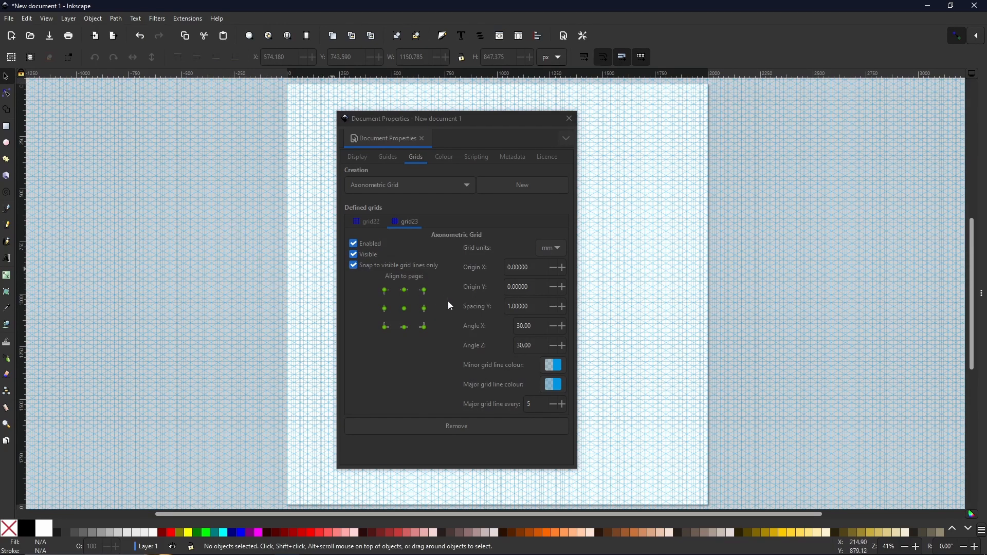
{"action": "left_click", "coordinate": [442, 275]}
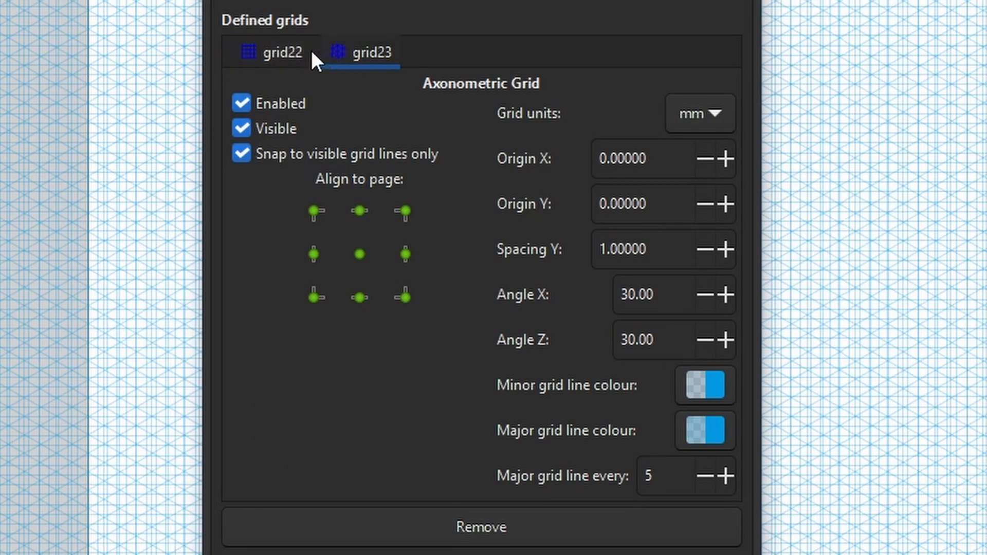
Remove the rectangular grid from the document's defined grids
{"action": "left_click", "coordinate": [282, 53]}
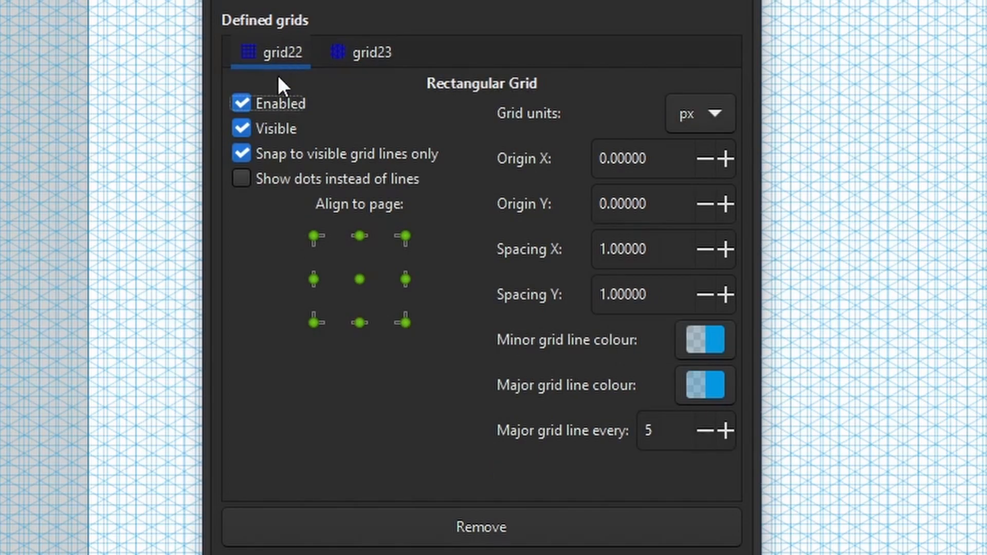
{"action": "left_click", "coordinate": [398, 524]}
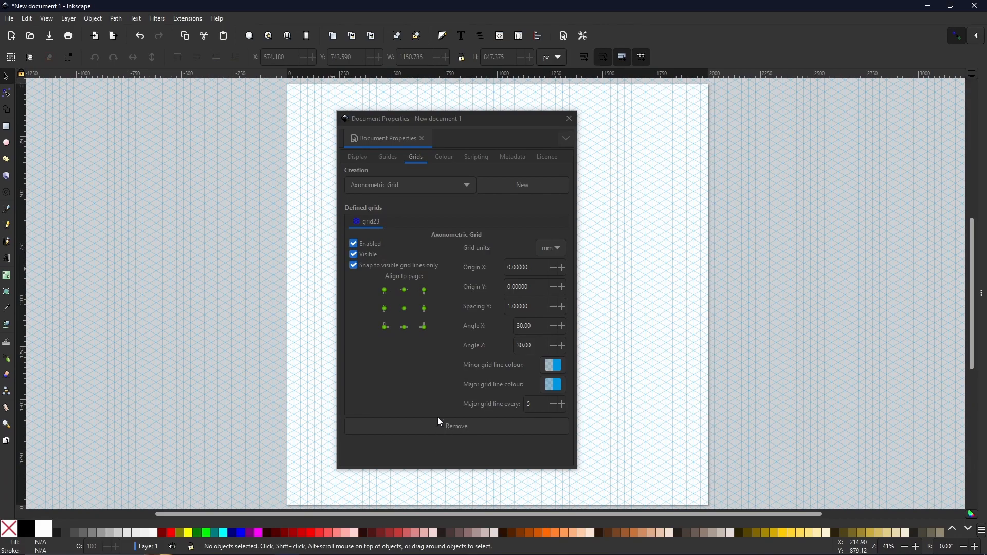
Set the axonometric grid's units to px and close the document properties
{"action": "left_click_drag", "start_coordinate": [471, 119], "coordinate": [758, 109]}
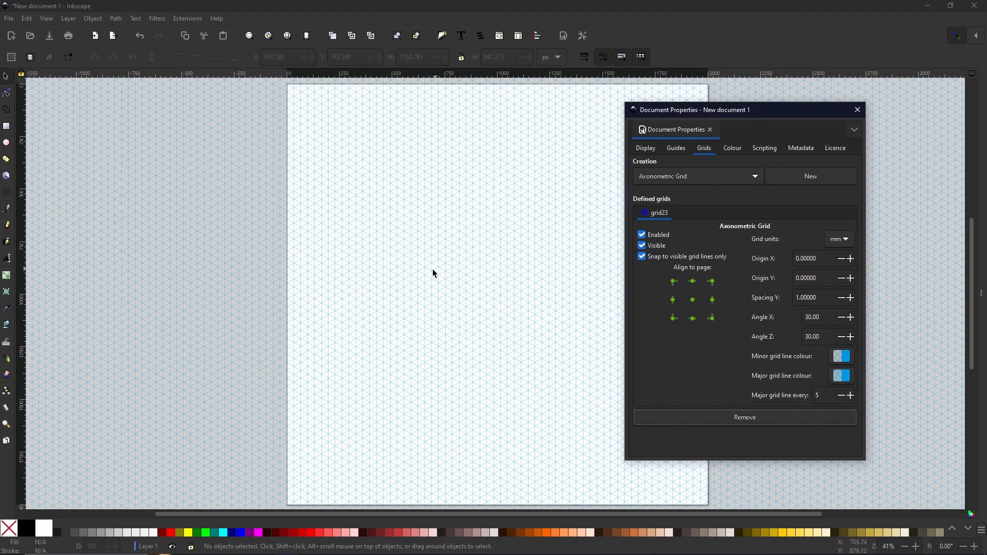
{"action": "scroll", "coordinate": [427, 264], "scroll_direction": "up", "scroll_amount": 6}
{"action": "scroll", "coordinate": [427, 267], "scroll_direction": "up", "scroll_amount": 3}
{"action": "scroll", "coordinate": [421, 280], "scroll_direction": "up", "scroll_amount": 4}
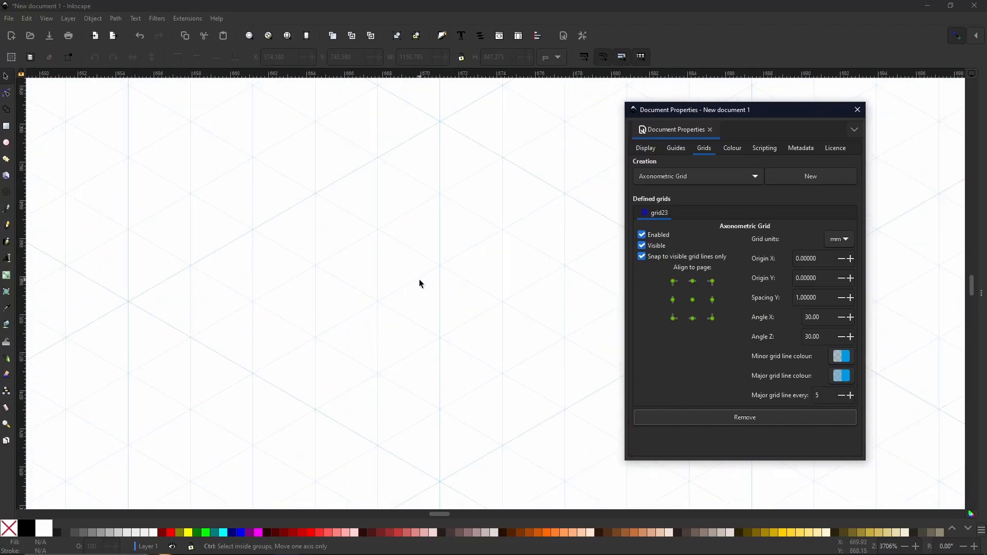
{"action": "scroll", "coordinate": [419, 288], "scroll_direction": "down", "scroll_amount": 5}
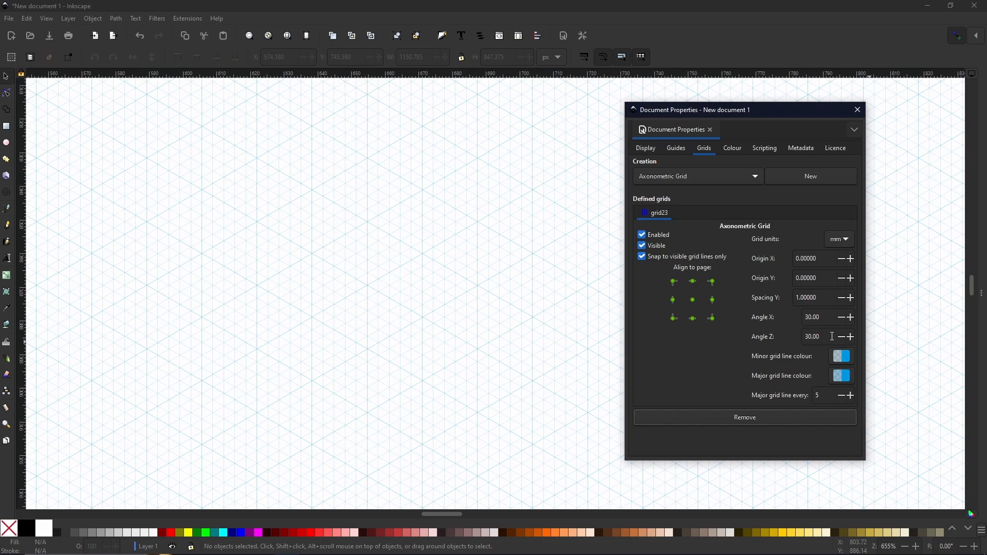
{"action": "left_click", "coordinate": [836, 242]}
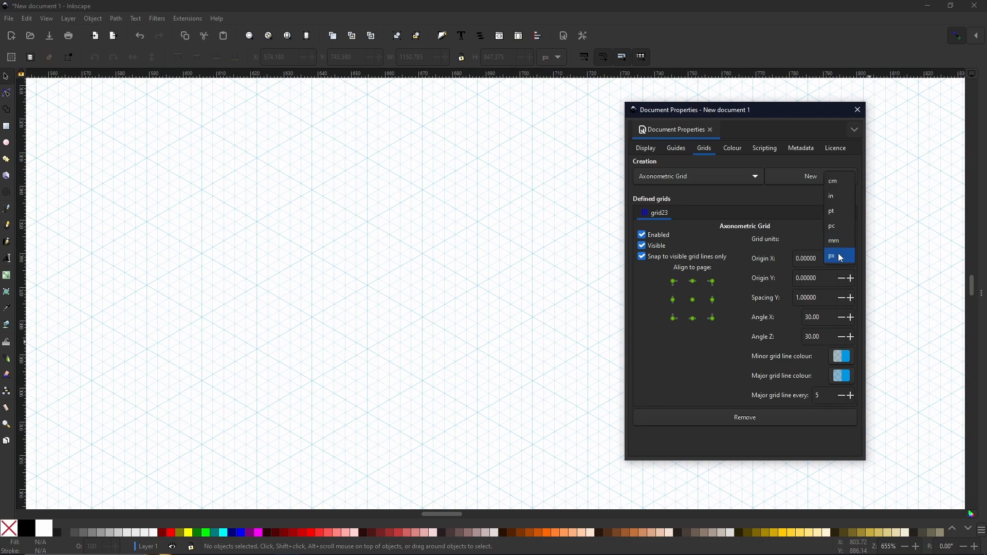
{"action": "left_click", "coordinate": [841, 258]}
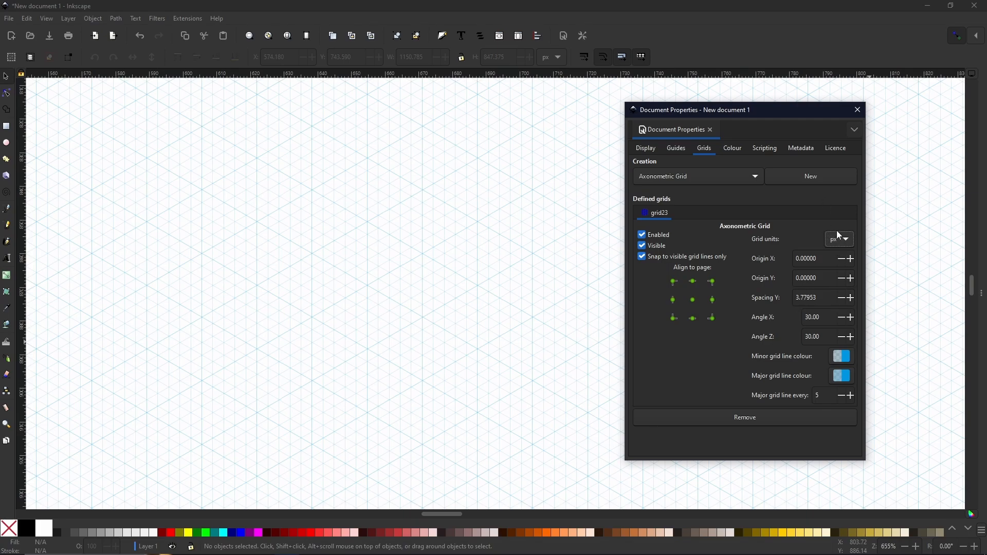
{"action": "left_click", "coordinate": [855, 110]}
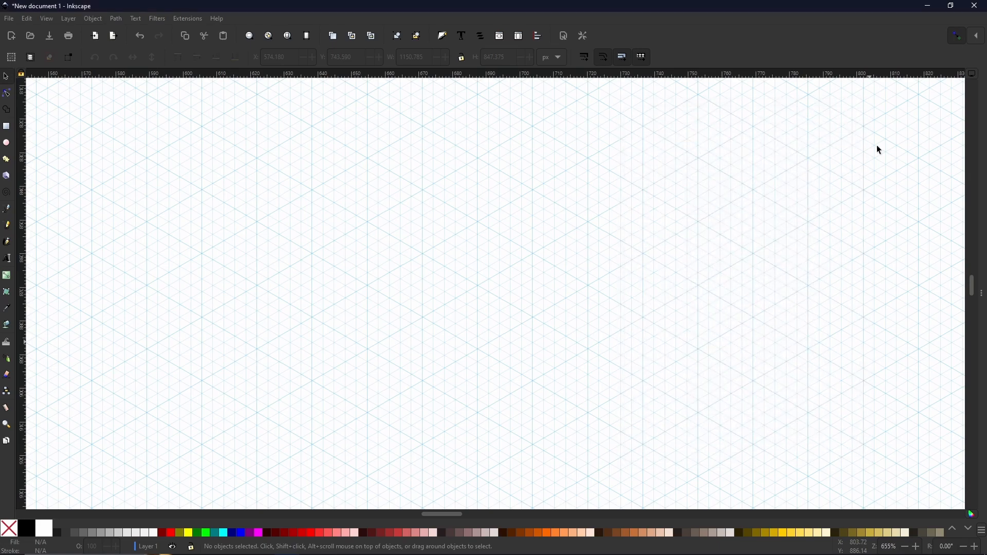
Check in the advanced snapping options whether snapping to grids is enabled, and close them again
{"action": "scroll", "coordinate": [384, 287], "scroll_direction": "down", "scroll_amount": 8}
{"action": "left_click_drag", "start_coordinate": [384, 288], "coordinate": [385, 271]}
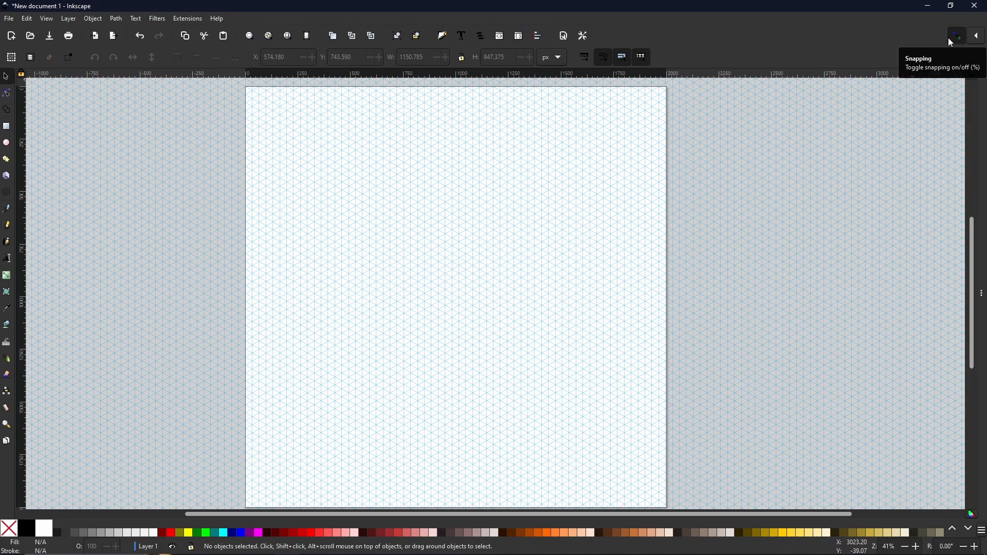
{"action": "left_click", "coordinate": [979, 44]}
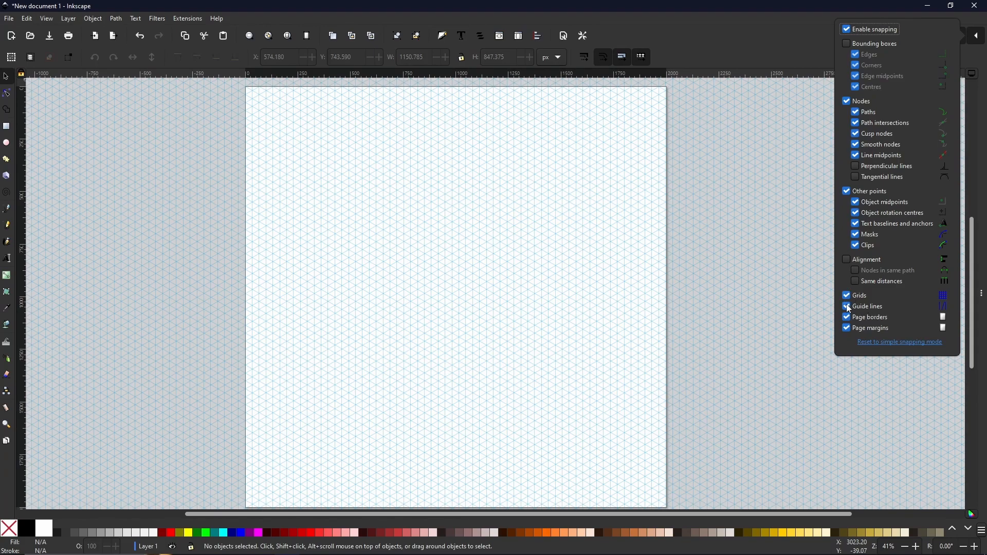
{"action": "left_click", "coordinate": [977, 37]}
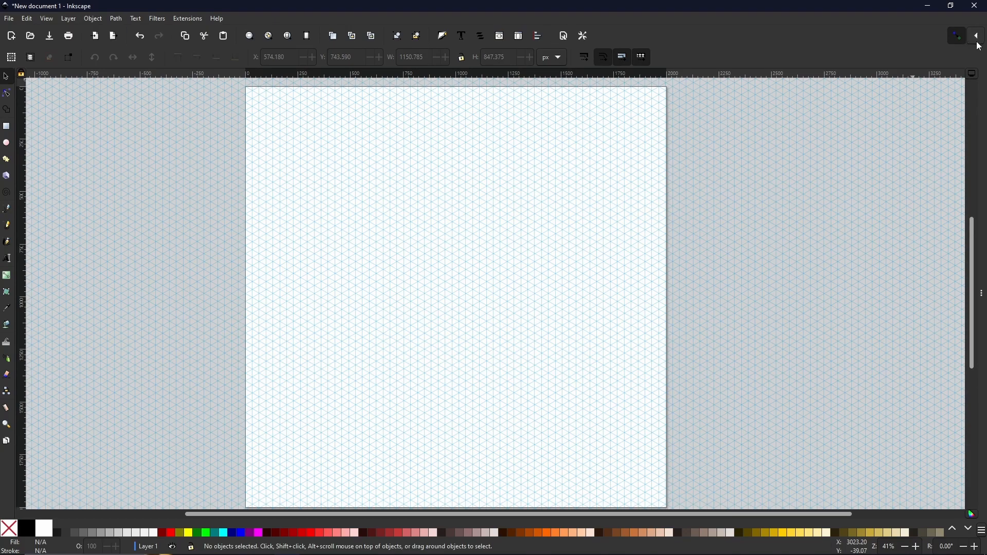
Draw a closed isometric rhombus with the Pen tool, snapping its corners to grid intersections with sides about 491 px long
{"action": "scroll", "coordinate": [453, 336], "scroll_direction": "up", "scroll_amount": 2}
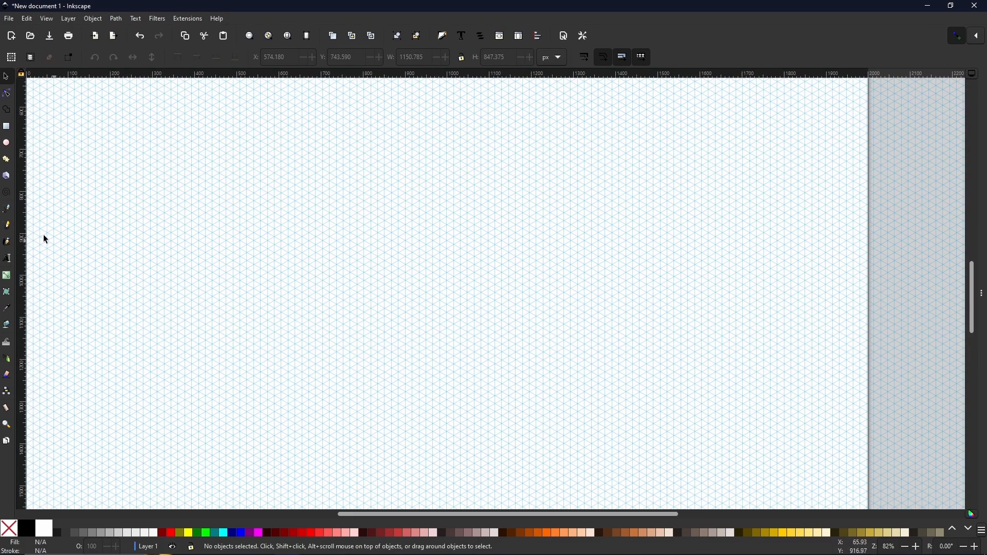
{"action": "left_click", "coordinate": [7, 211]}
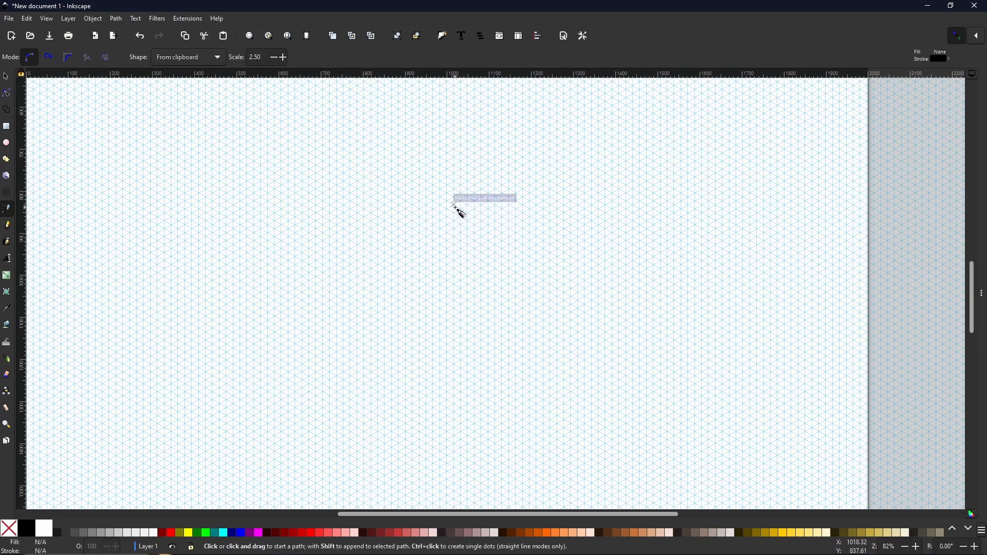
{"action": "left_click", "coordinate": [440, 161]}
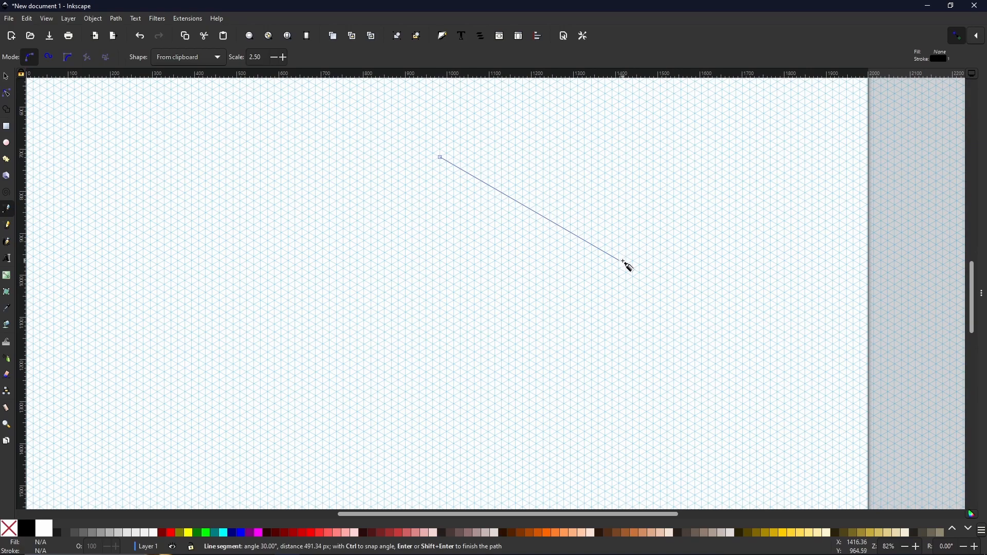
{"action": "left_click", "coordinate": [622, 261]}
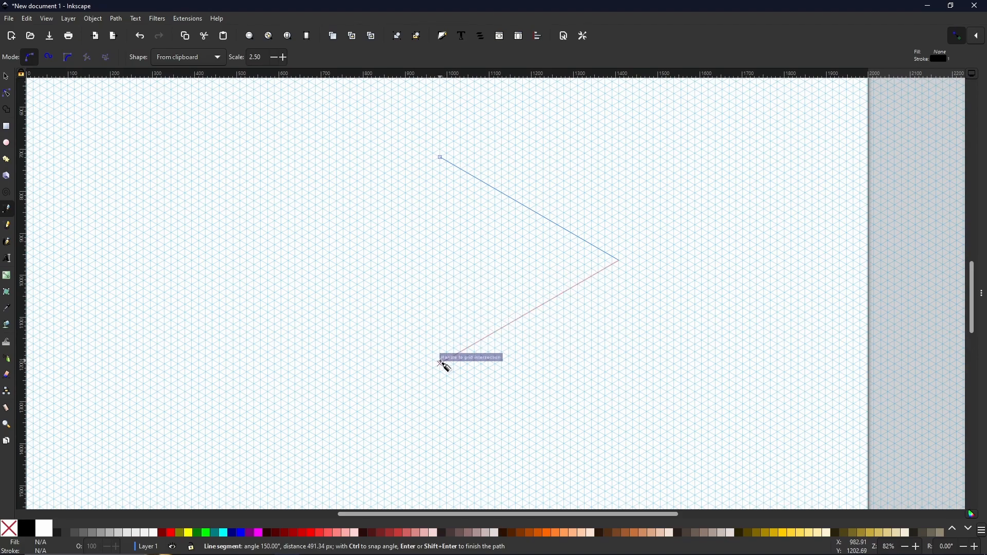
{"action": "left_click", "coordinate": [440, 363]}
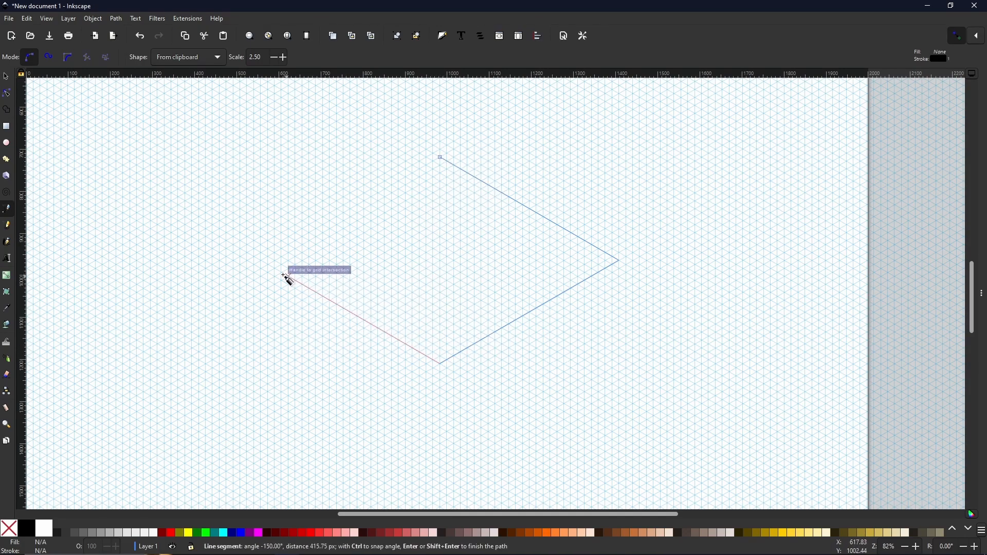
{"action": "left_click", "coordinate": [260, 260]}
{"action": "left_click", "coordinate": [440, 157]}
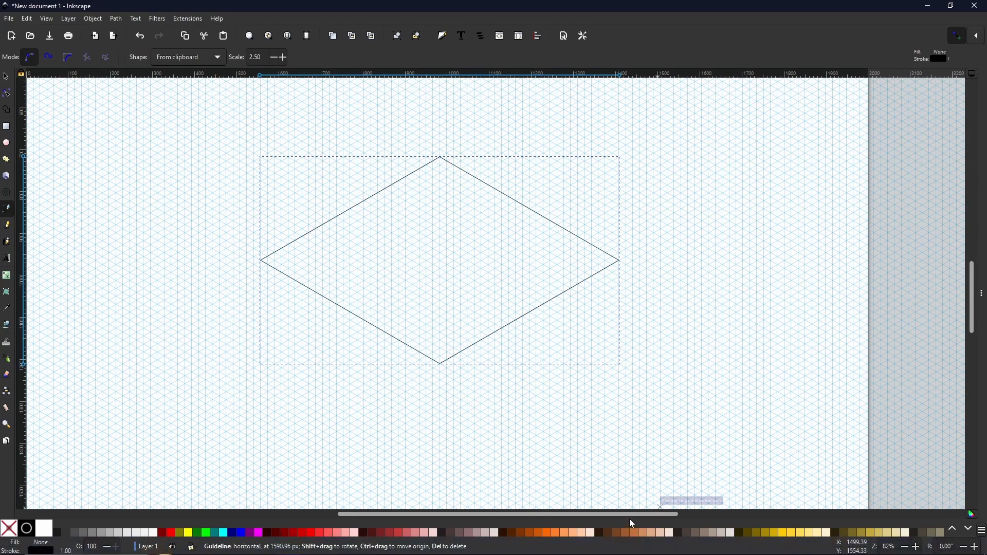
Fill the rhombus with a light brown palette colour and remove its stroke
{"action": "left_click", "coordinate": [635, 532]}
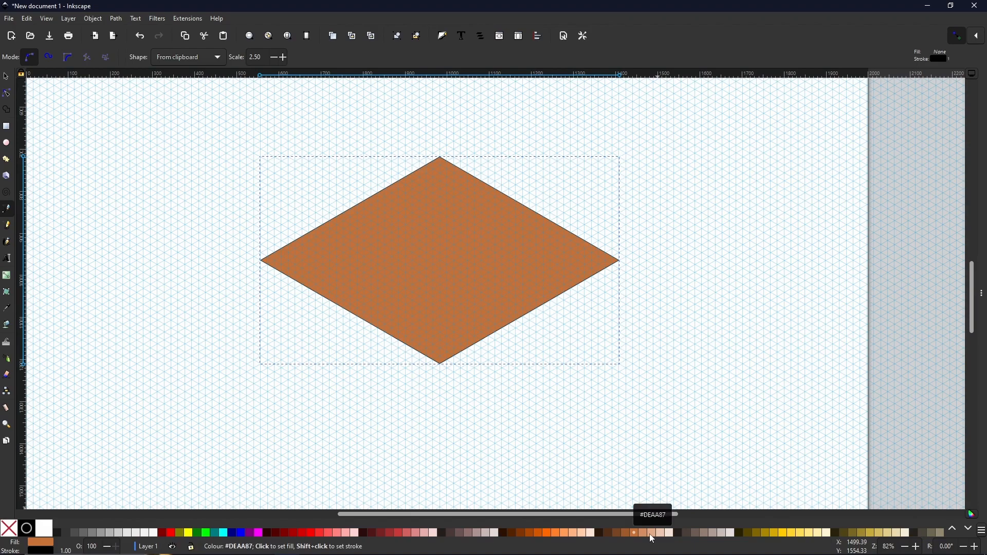
{"action": "left_click", "coordinate": [643, 534]}
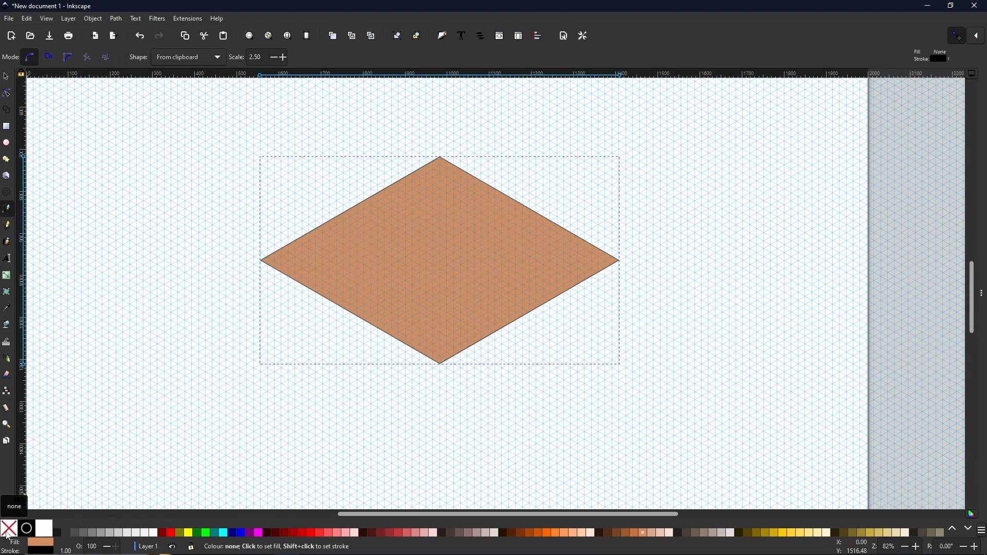
{"action": "left_click", "coordinate": [9, 536], "text": "shift"}
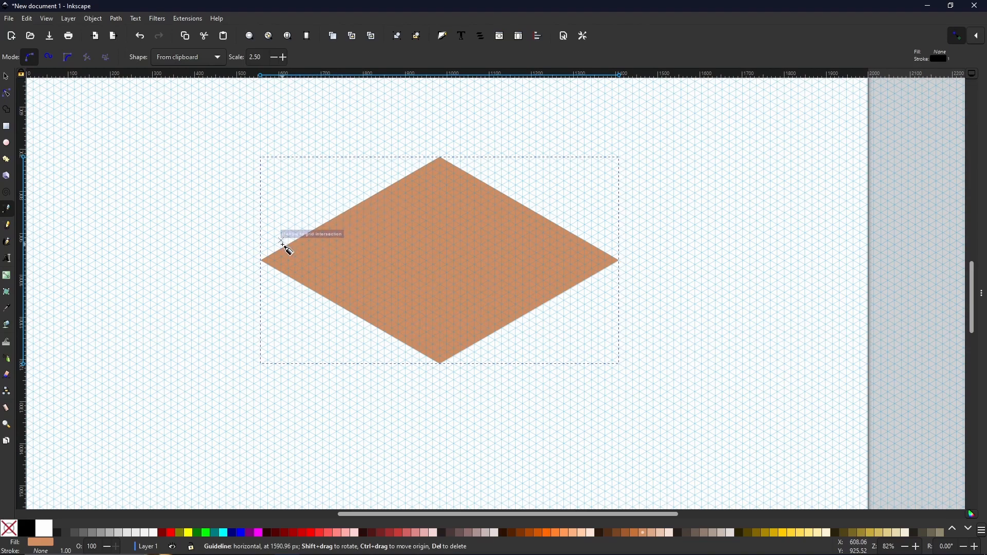
Draw a thin closed four-sided shape along the outside of the rhombus's upper-left edge, snapped to grid intersections
{"action": "left_click", "coordinate": [261, 260]}
{"action": "left_click", "coordinate": [248, 253]}
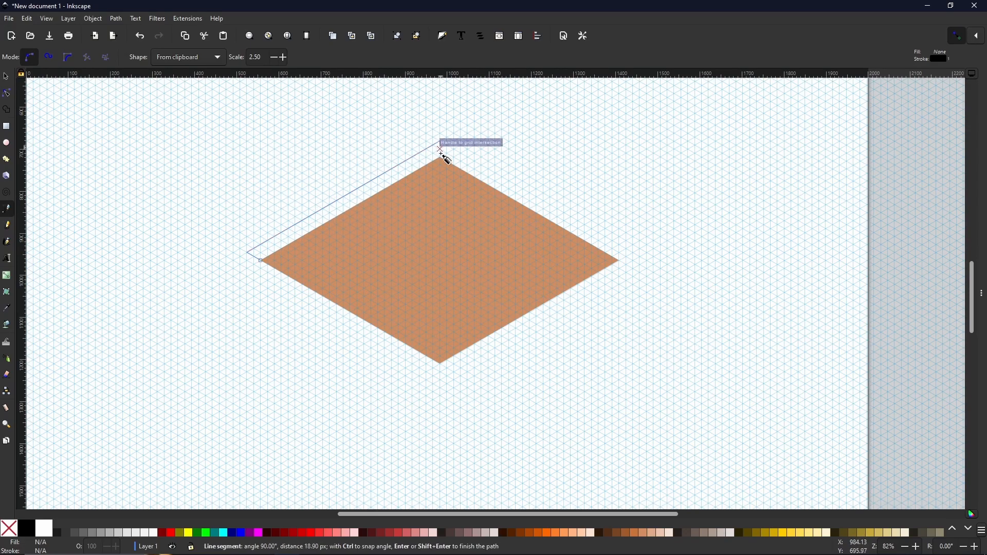
{"action": "left_click", "coordinate": [443, 157]}
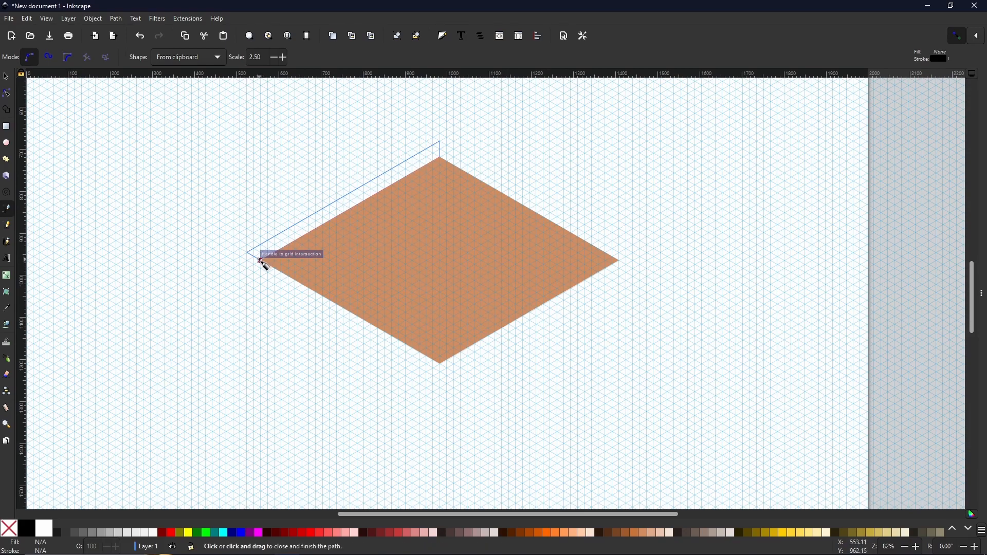
{"action": "left_click", "coordinate": [262, 263]}
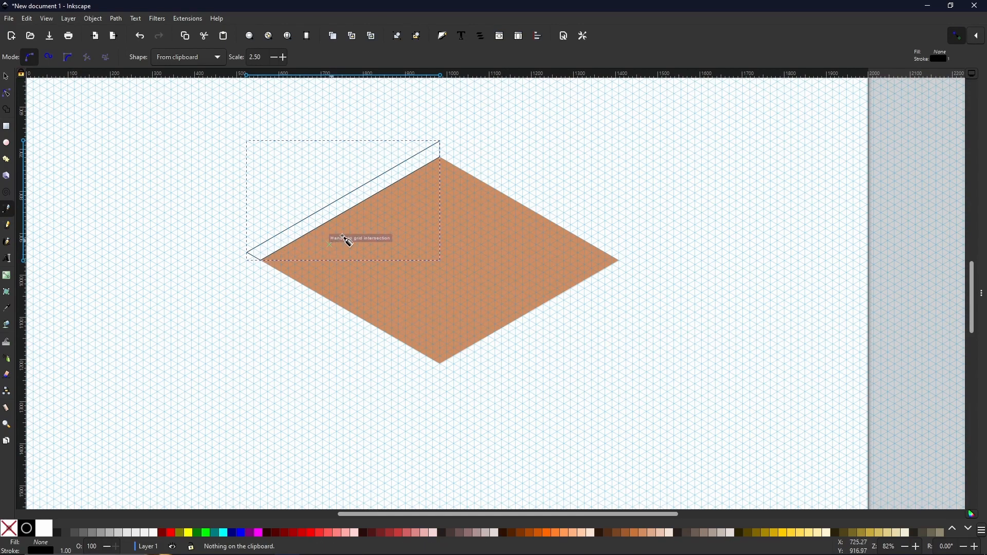
Fill the strip along the rhombus's upper-left edge with the floor's brown darkened to value 64, and remove its stroke
{"action": "left_click", "coordinate": [6, 308]}
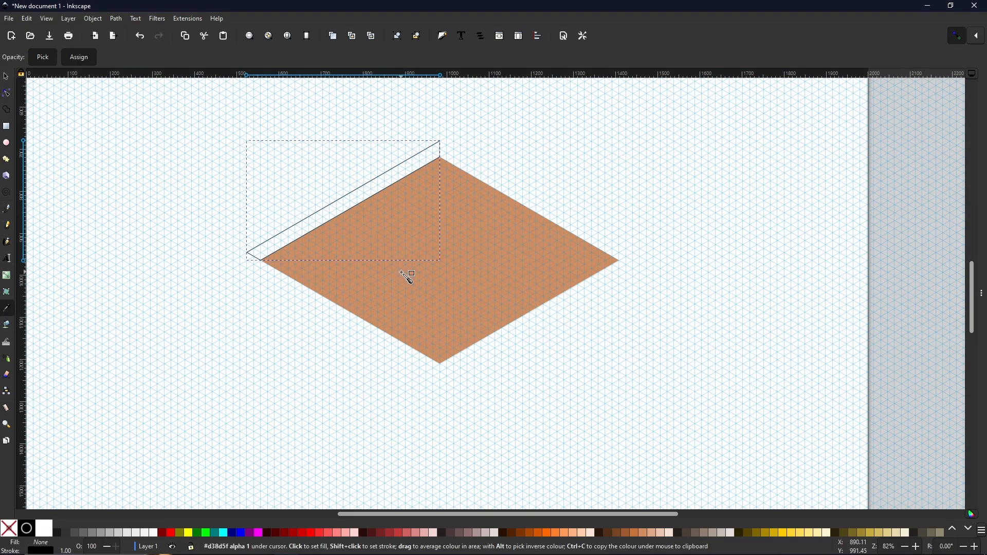
{"action": "left_click", "coordinate": [407, 277]}
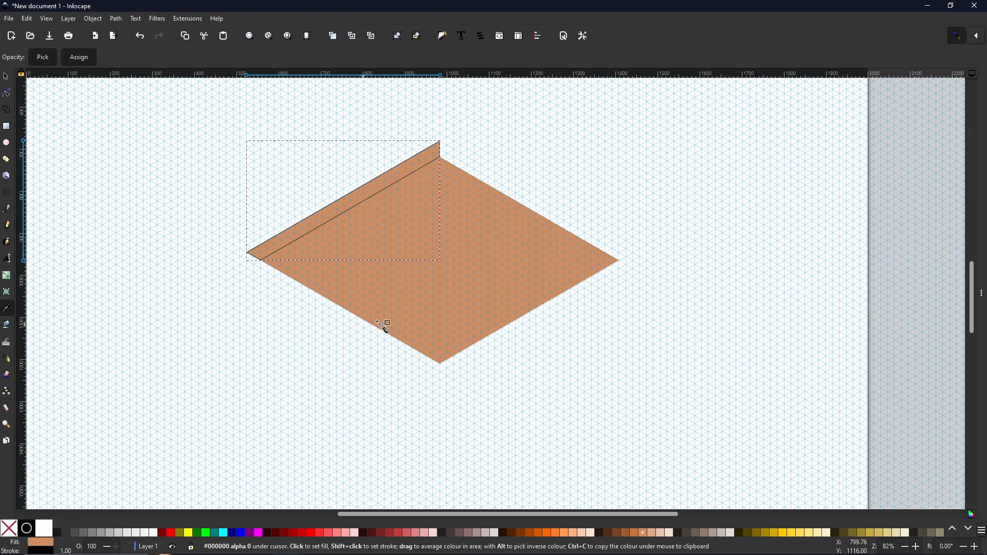
{"action": "left_click", "coordinate": [983, 293]}
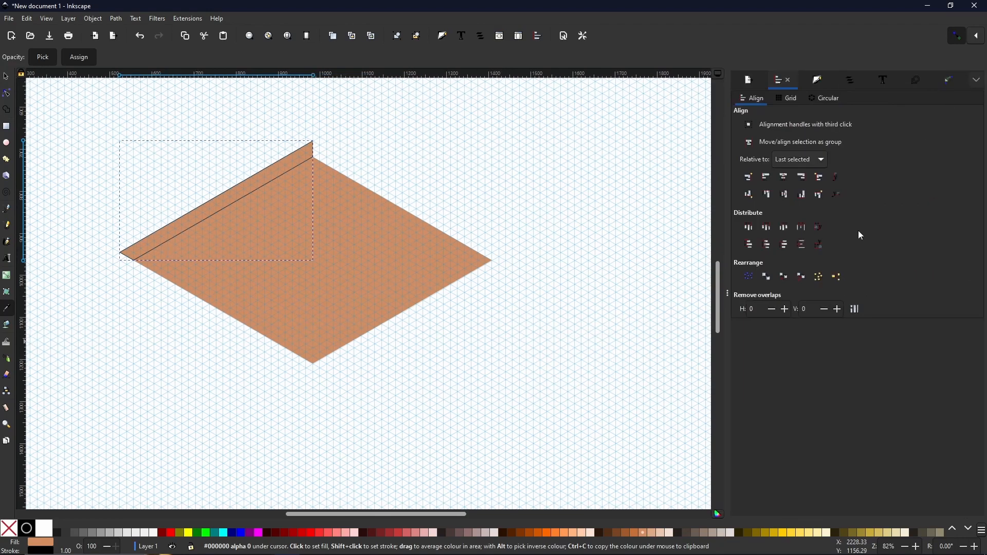
{"action": "left_click", "coordinate": [818, 79]}
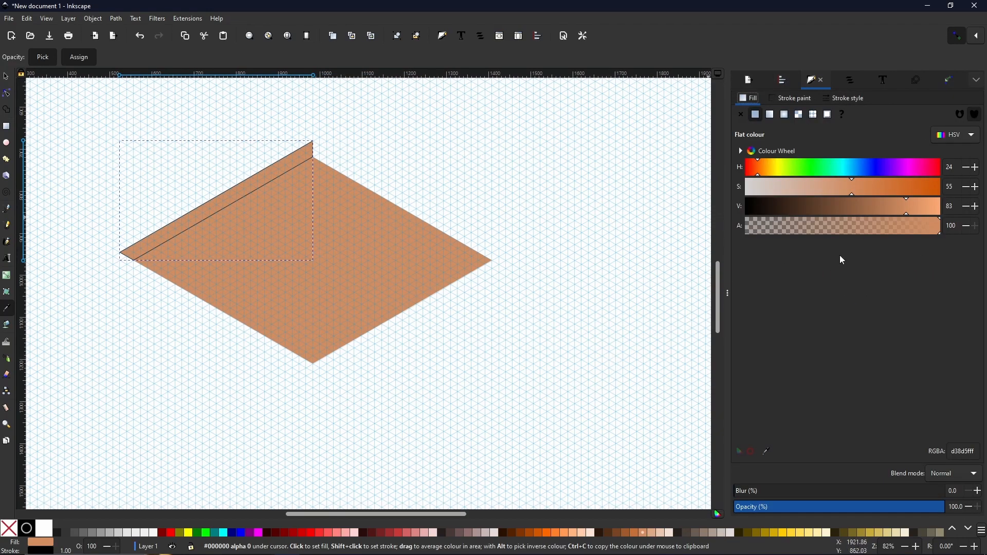
{"action": "left_click_drag", "start_coordinate": [896, 211], "coordinate": [870, 207]}
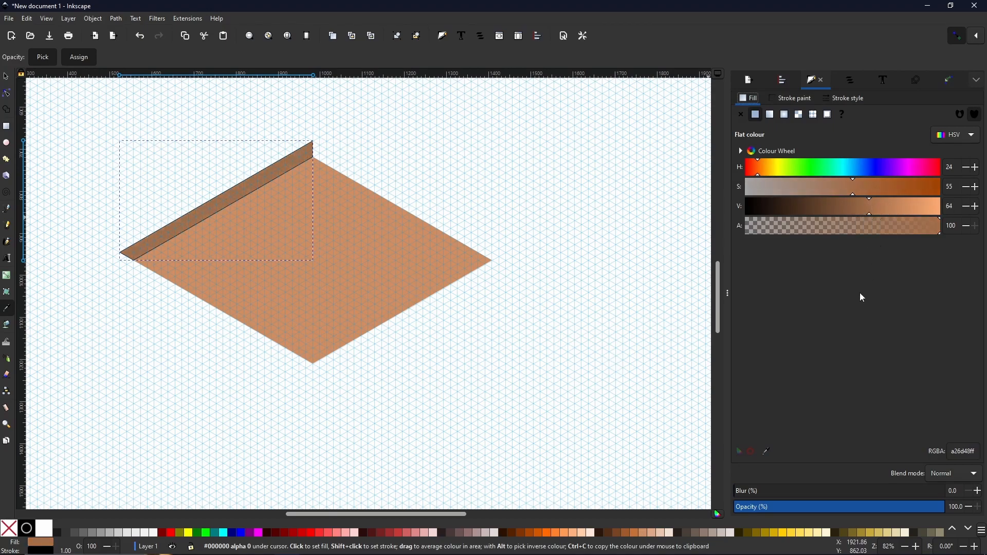
{"action": "left_click", "coordinate": [781, 99]}
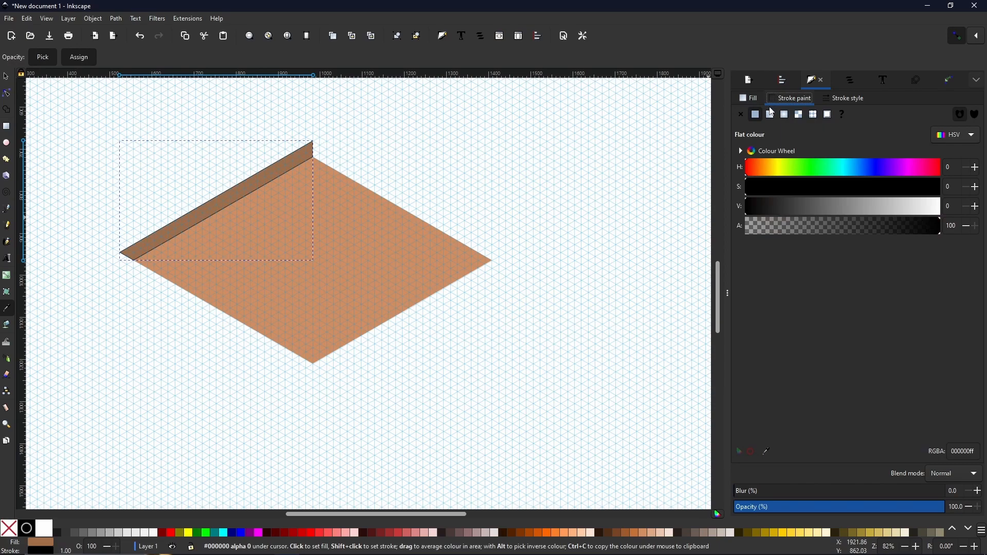
{"action": "left_click", "coordinate": [743, 116]}
{"action": "left_click", "coordinate": [749, 100]}
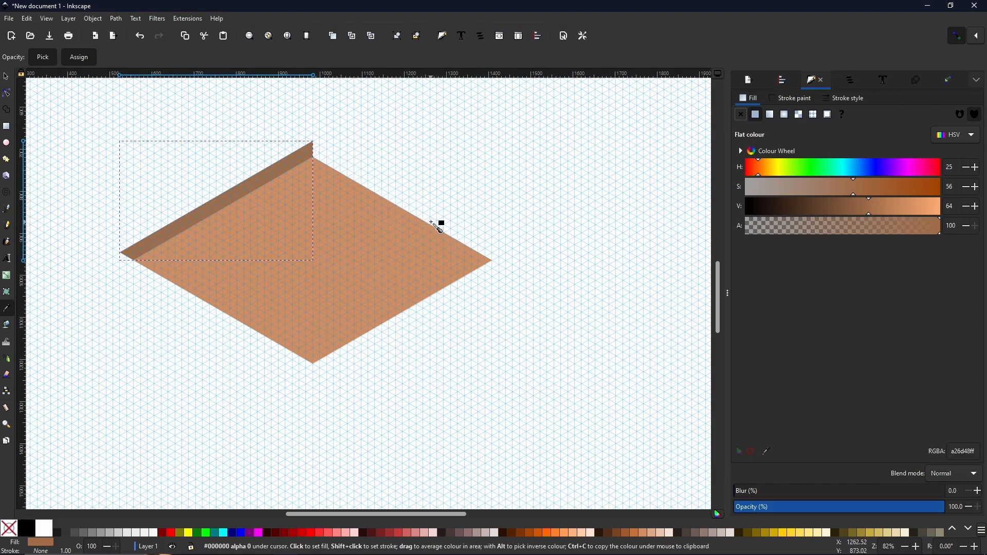
Draw a matching thin closed four-sided strip along the outside of the rhombus's upper-right edge, snapped to grid intersections
{"action": "left_click", "coordinate": [7, 208]}
{"action": "left_click", "coordinate": [313, 143]}
{"action": "left_click", "coordinate": [507, 253]}
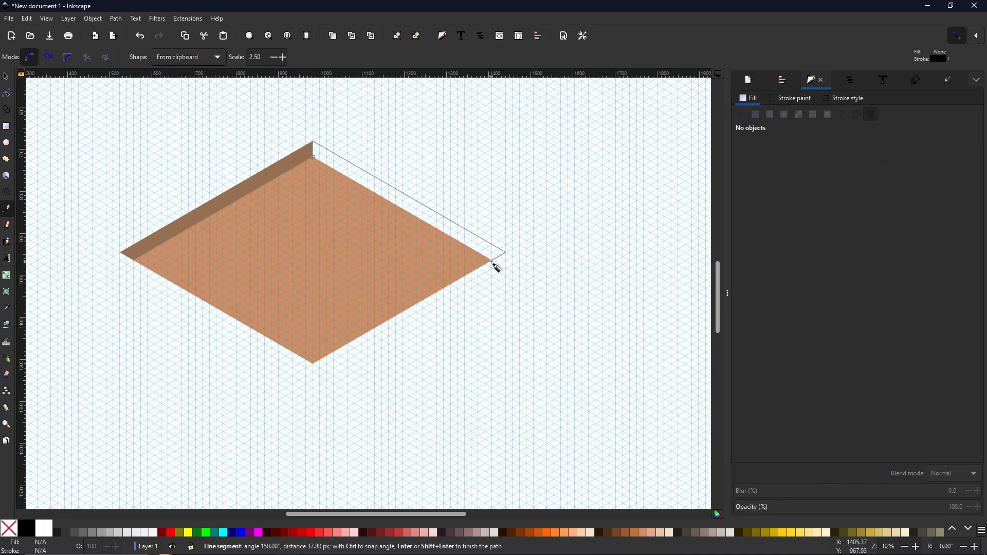
{"action": "left_click", "coordinate": [492, 262]}
{"action": "left_click", "coordinate": [313, 158]}
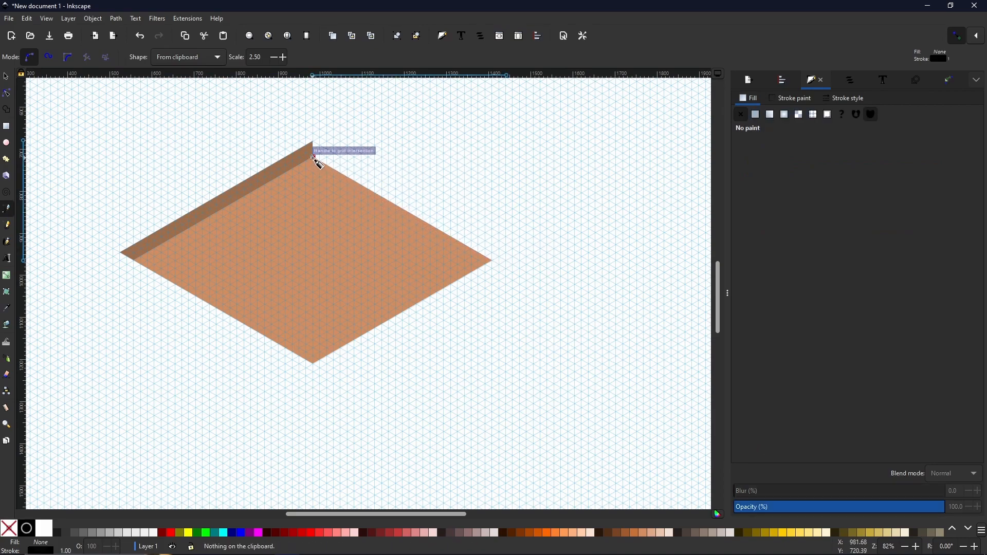
Fill the upper-right strip with the floor's brown lightened to saturation 28 and value 96, and remove its stroke
{"action": "left_click", "coordinate": [756, 114]}
{"action": "key", "text": "d"}
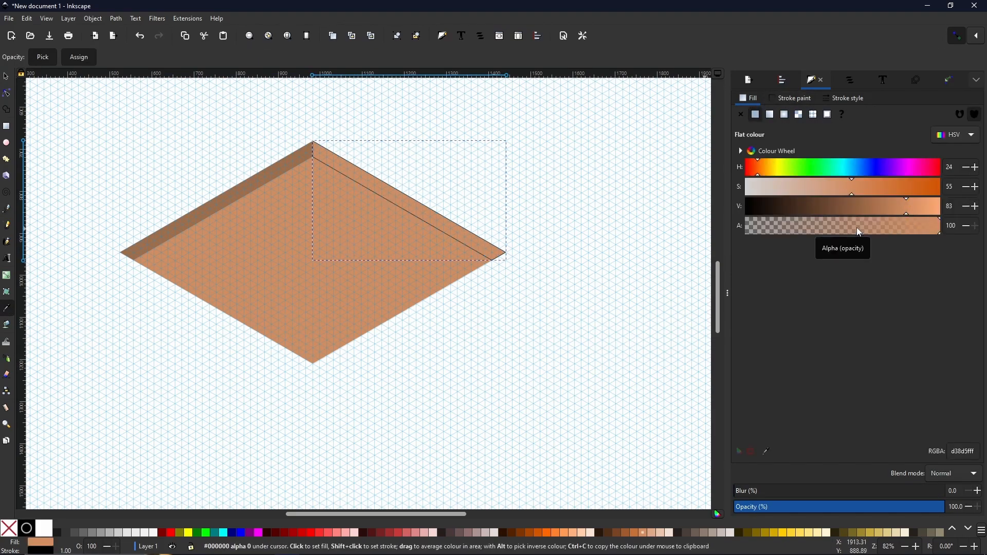
{"action": "left_click_drag", "start_coordinate": [907, 213], "coordinate": [933, 212]}
{"action": "left_click_drag", "start_coordinate": [820, 188], "coordinate": [804, 185]}
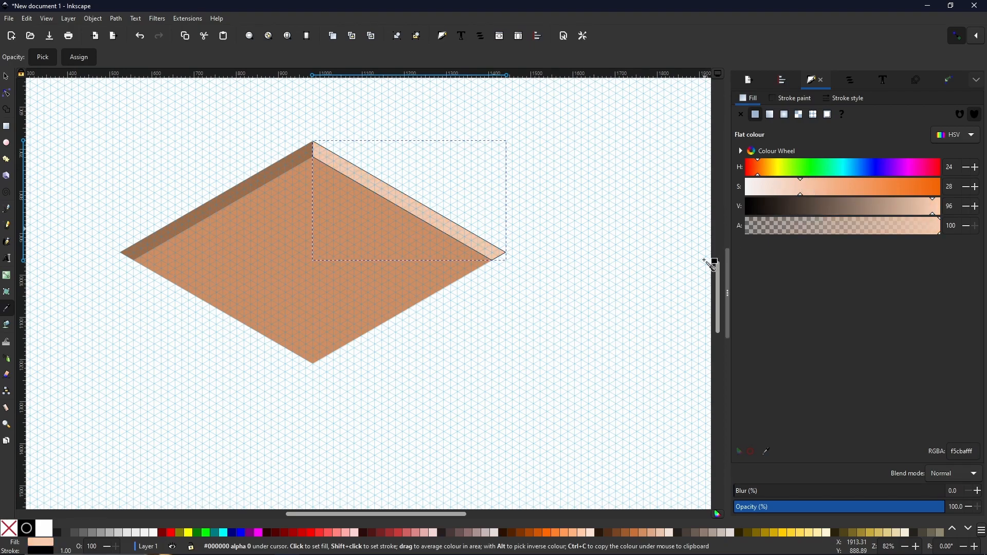
{"action": "left_click", "coordinate": [17, 529], "text": "shift"}
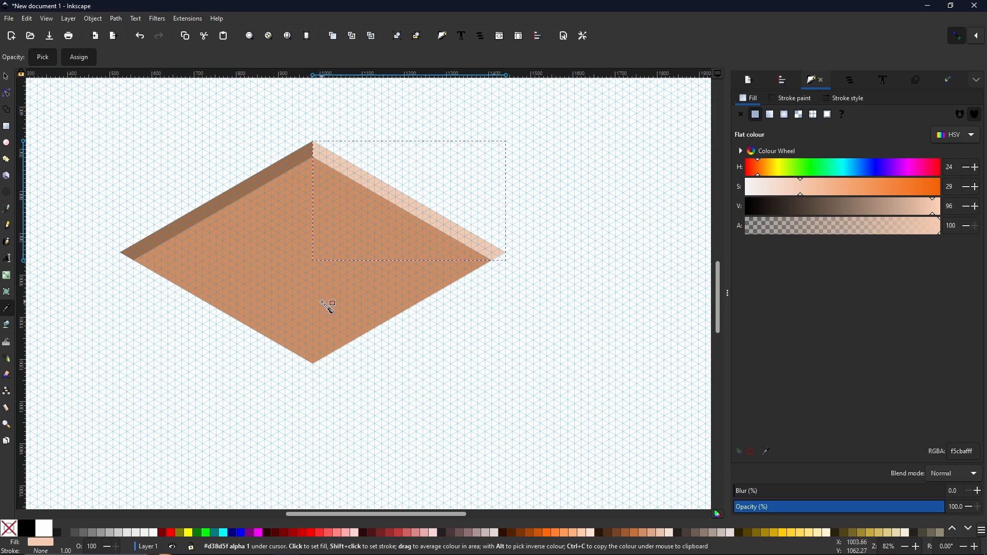
Draw a larger closed rhombus, about 1049 × 606 px, around the floor and its inner walls, snapped to grid intersections
{"action": "left_click_drag", "start_coordinate": [298, 290], "coordinate": [327, 294]}
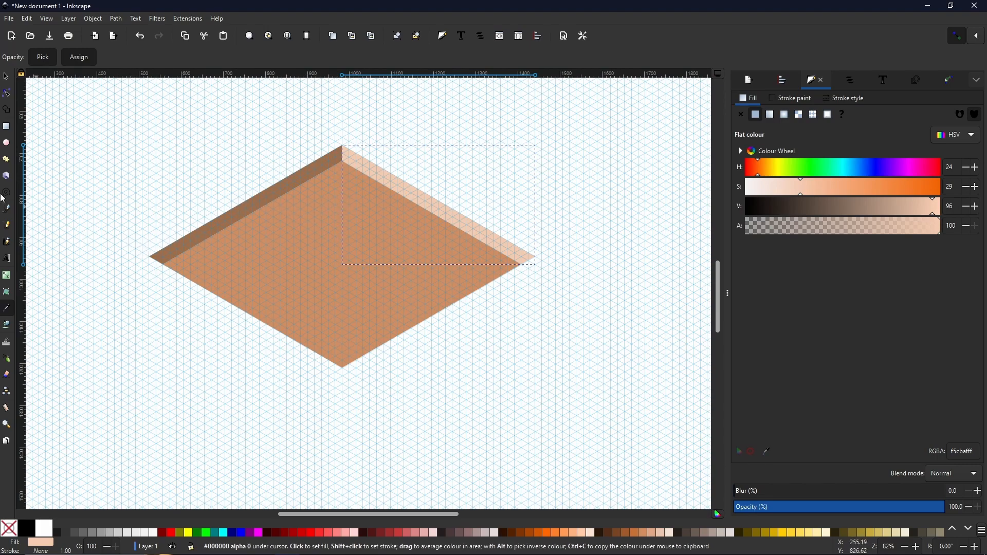
{"action": "left_click", "coordinate": [7, 211]}
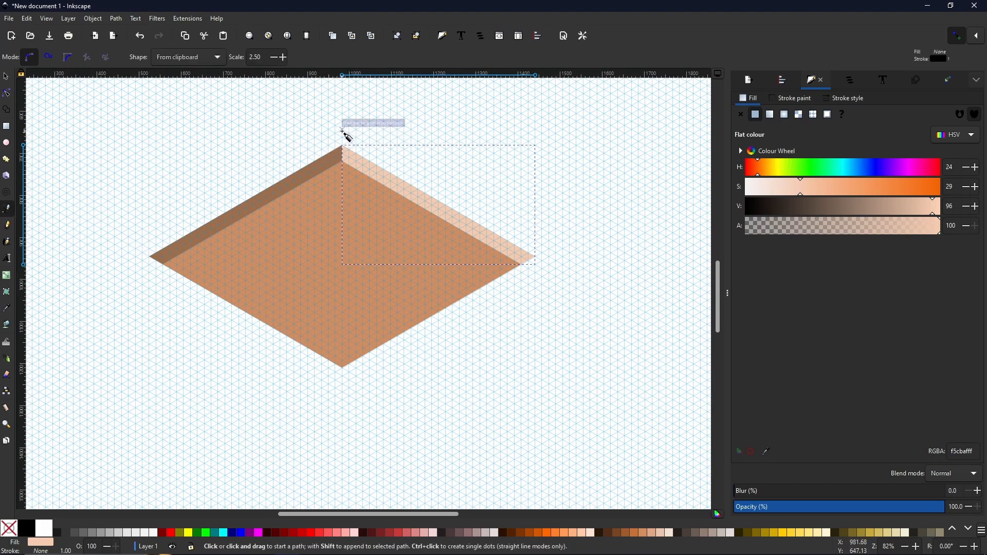
{"action": "left_click", "coordinate": [343, 129]}
{"action": "left_click", "coordinate": [123, 256]}
{"action": "left_click", "coordinate": [342, 384]}
{"action": "left_click", "coordinate": [563, 256]}
{"action": "left_click", "coordinate": [343, 129]}
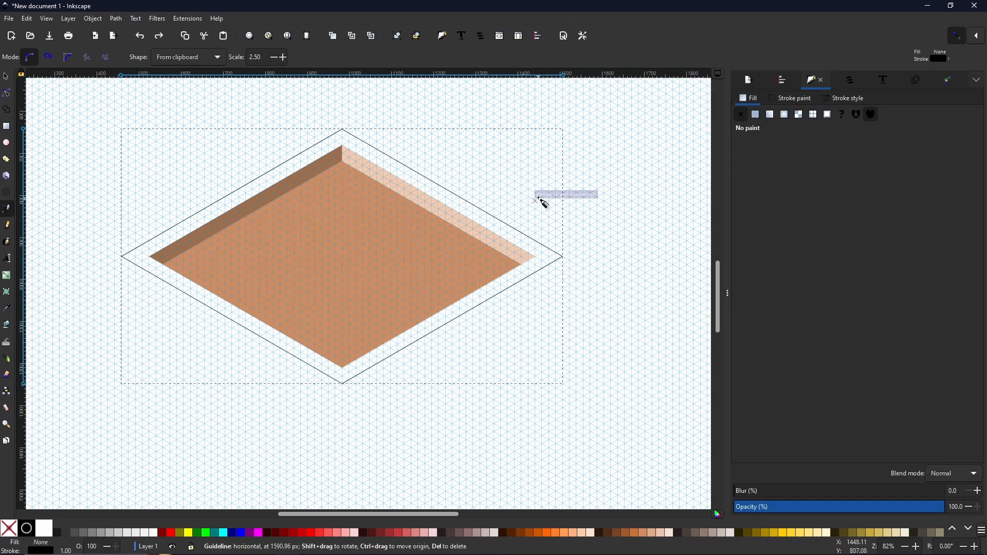
Fill the large rhombus with light grey #cccccc, send it behind all other shapes and remove its stroke
{"action": "left_click", "coordinate": [118, 534]}
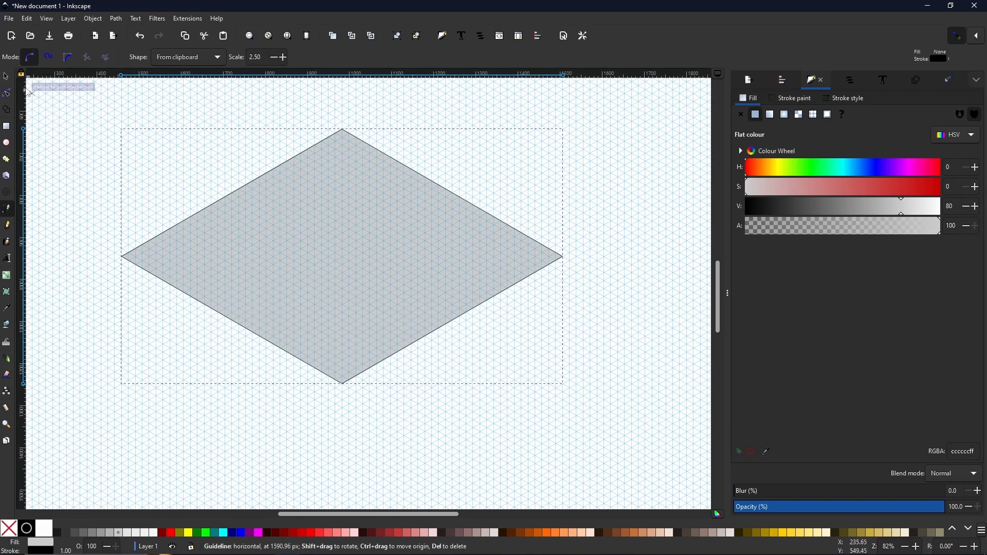
{"action": "left_click", "coordinate": [6, 77]}
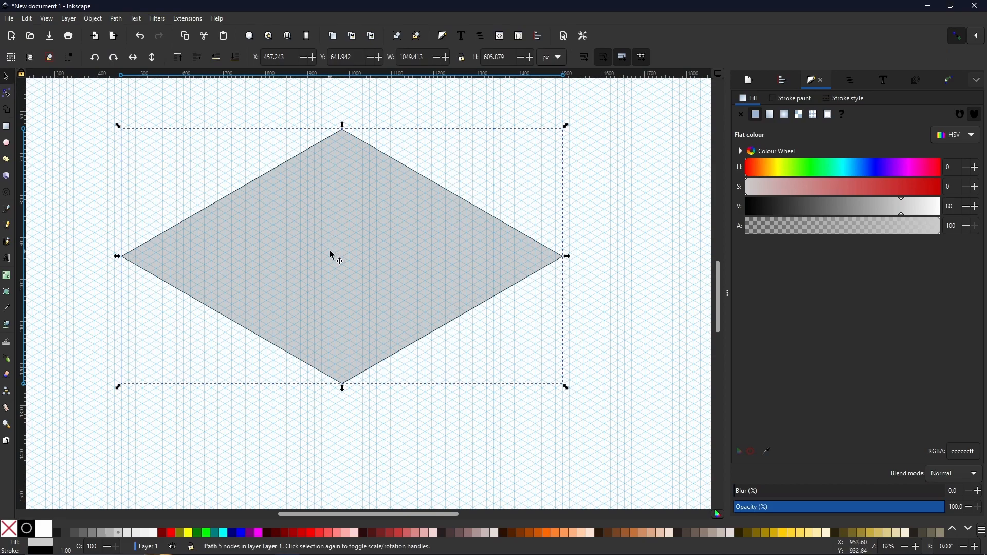
{"action": "left_click", "coordinate": [235, 59]}
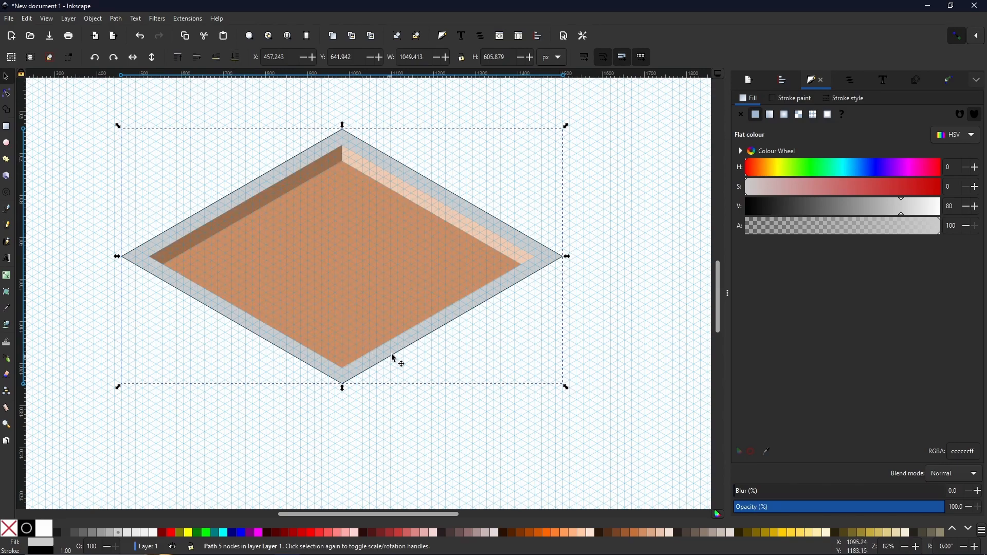
{"action": "left_click", "coordinate": [12, 530], "text": "shift"}
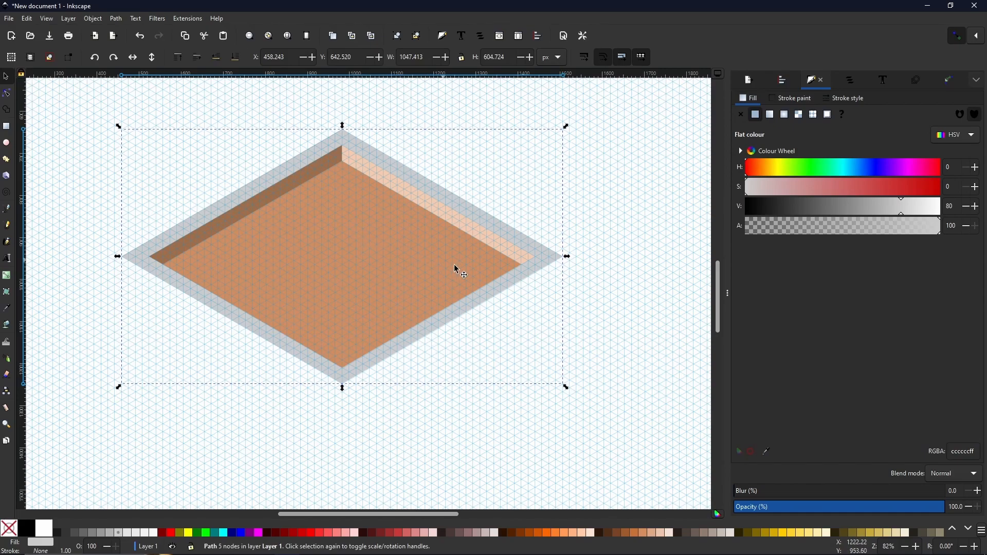
{"action": "left_click", "coordinate": [548, 293]}
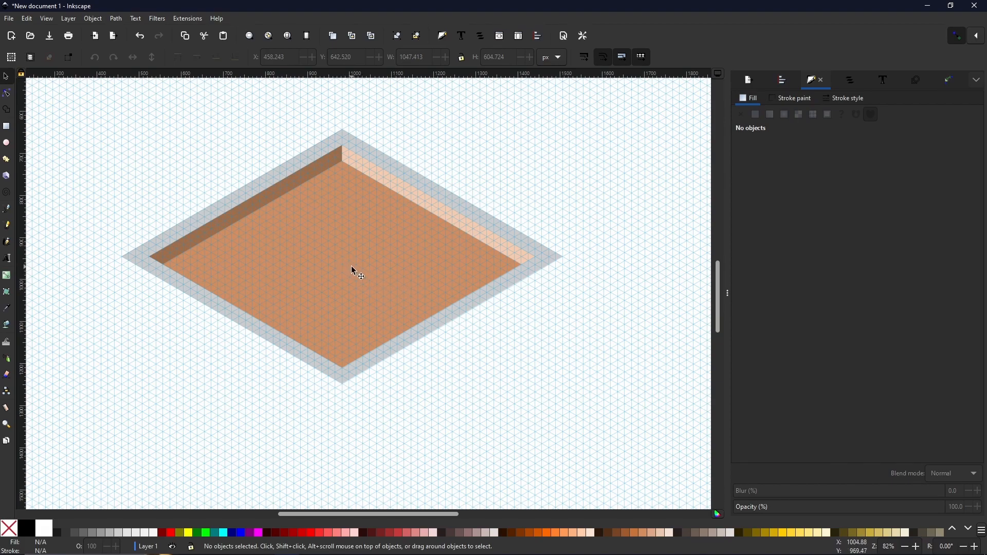
Hide the page grid to view the artwork without it, and show the grid again
{"action": "left_click", "coordinate": [48, 19]}
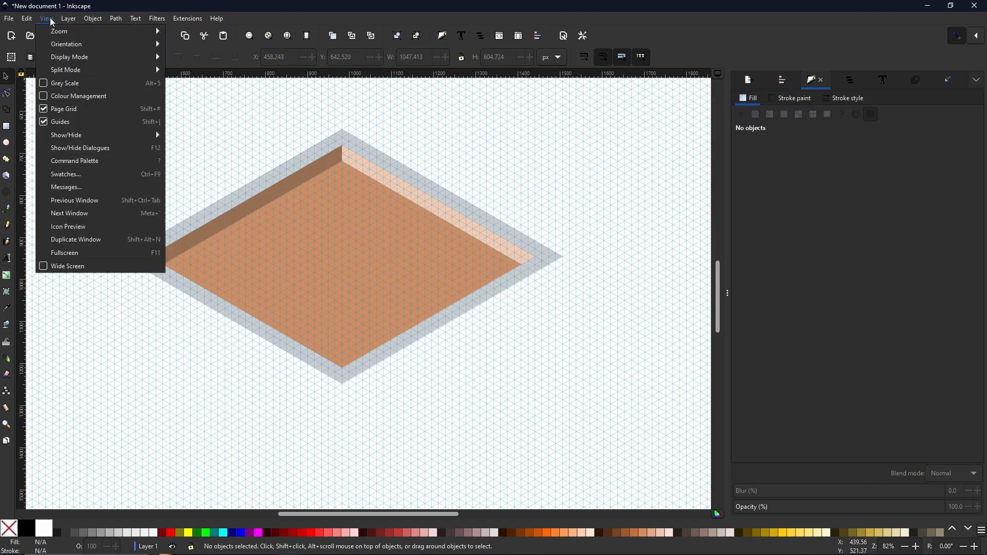
{"action": "left_click", "coordinate": [72, 112]}
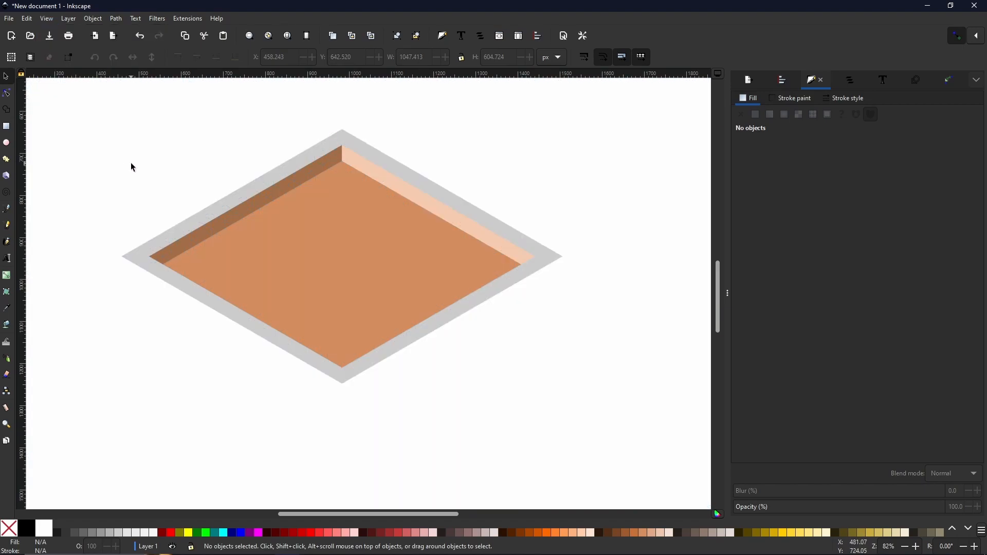
{"action": "key", "text": "numbersign"}
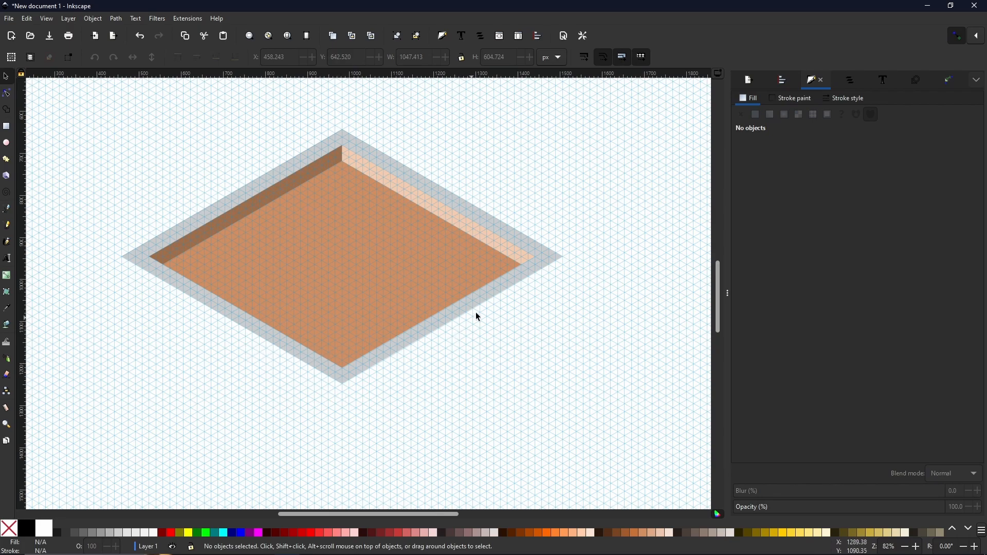
Draw a thin closed four-sided strip directly below the grey frame's lower-left edge, snapped to grid intersections
{"action": "key", "text": "b"}
{"action": "left_click", "coordinate": [122, 256]}
{"action": "left_click", "coordinate": [342, 399]}
{"action": "left_click", "coordinate": [341, 384]}
{"action": "left_click", "coordinate": [122, 256]}
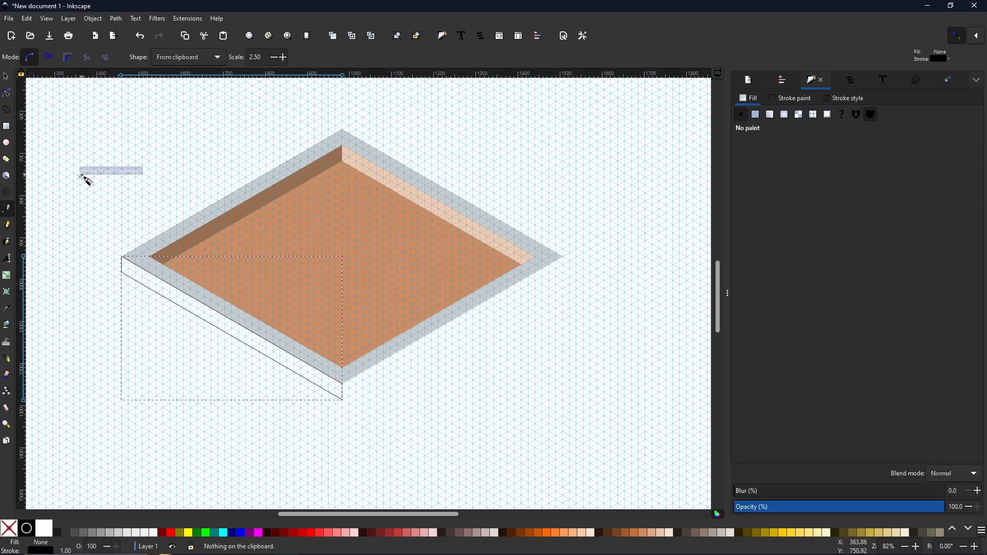
Fill the lower-left strip with the frame's grey lightened to value 91, and remove its stroke
{"action": "left_click", "coordinate": [6, 308]}
{"action": "left_click", "coordinate": [161, 240]}
{"action": "left_click_drag", "start_coordinate": [891, 210], "coordinate": [922, 210]}
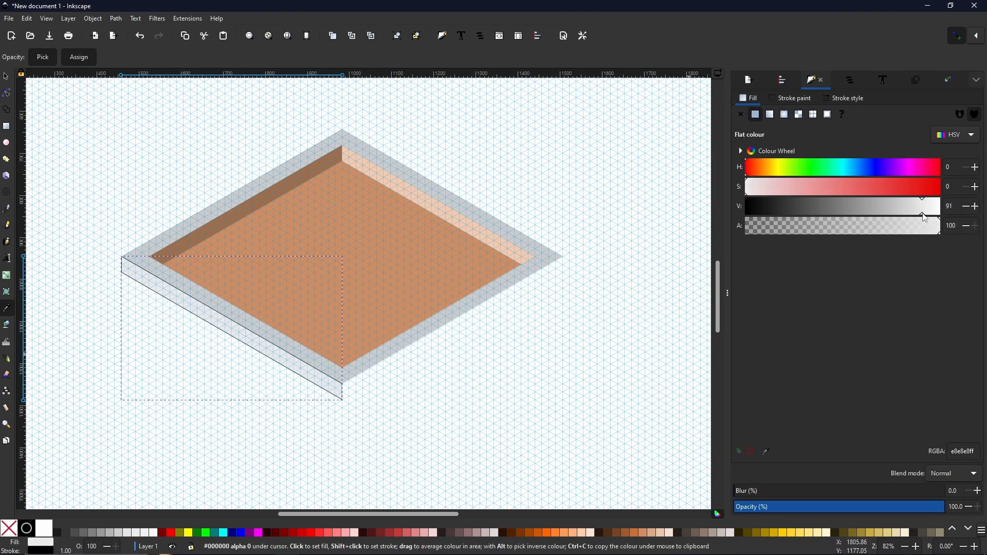
Draw a thin closed four-sided strip directly below the grey frame's lower-right edge, snapped to grid intersections
{"action": "left_click", "coordinate": [6, 208]}
{"action": "left_click", "coordinate": [341, 384]}
{"action": "left_click", "coordinate": [342, 400]}
{"action": "left_click", "coordinate": [562, 273]}
{"action": "left_click", "coordinate": [562, 255]}
{"action": "left_click", "coordinate": [342, 384]}
Fill the lower-right strip with the frame's grey darkened to value 62, remove its stroke and deselect it
{"action": "left_click", "coordinate": [6, 308]}
{"action": "left_click", "coordinate": [324, 368]}
{"action": "left_click_drag", "start_coordinate": [884, 206], "coordinate": [867, 206]}
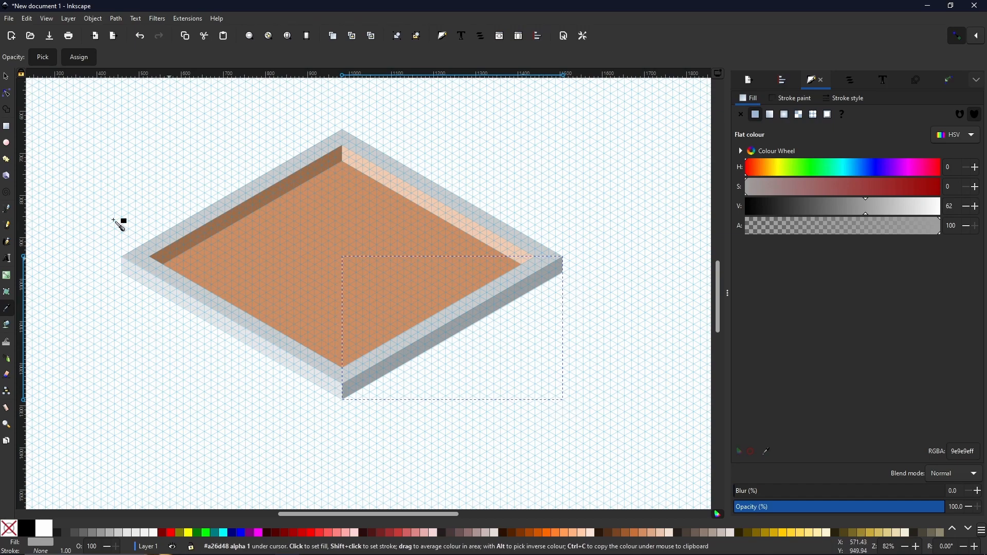
{"action": "left_click", "coordinate": [6, 77]}
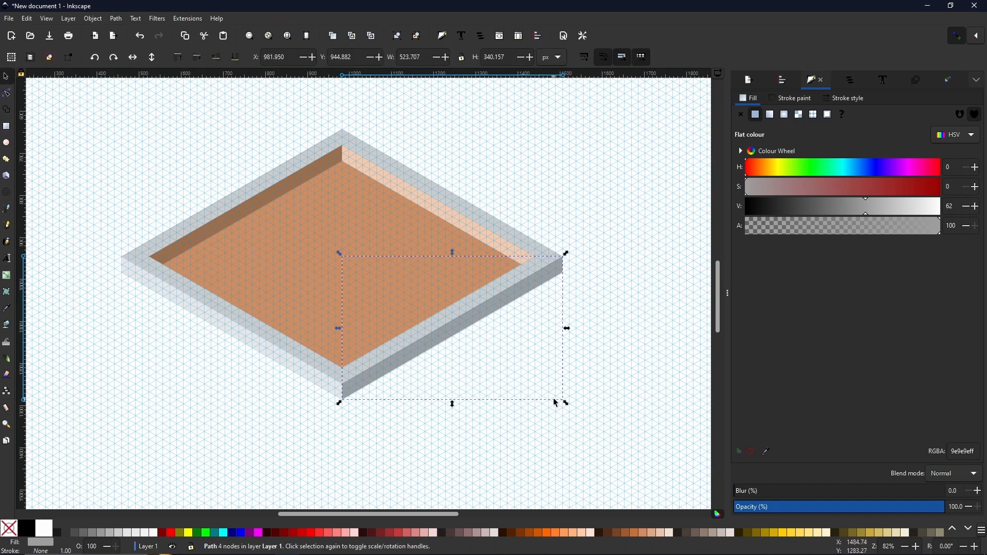
{"action": "left_click", "coordinate": [556, 404]}
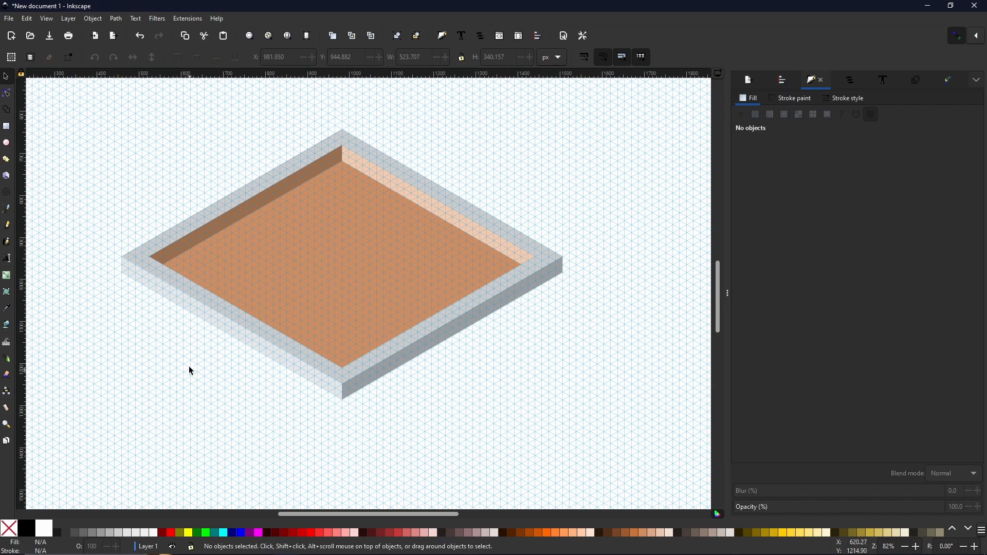
Draw a closed wall shape, about 458 px wide and 813 px high overall, hanging below the frame's lower-left edge, snapped to grid intersections
{"action": "mouse_move", "coordinate": [269, 396]}
{"action": "left_mouse_down"}
{"action": "mouse_move", "coordinate": [313, 291]}
{"action": "mouse_move", "coordinate": [303, 256]}
{"action": "mouse_move", "coordinate": [275, 249]}
{"action": "mouse_move", "coordinate": [258, 286]}
{"action": "left_mouse_up"}
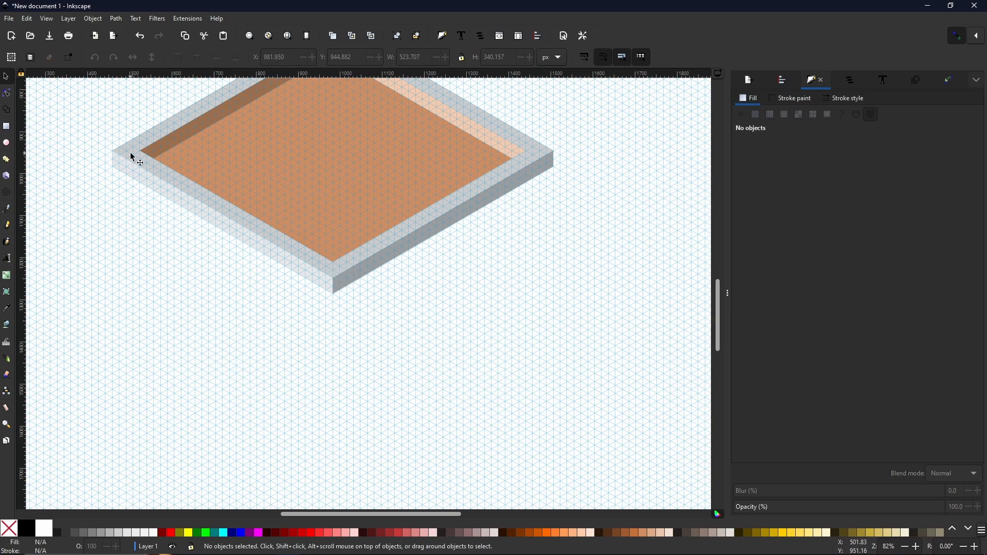
{"action": "key", "text": "b"}
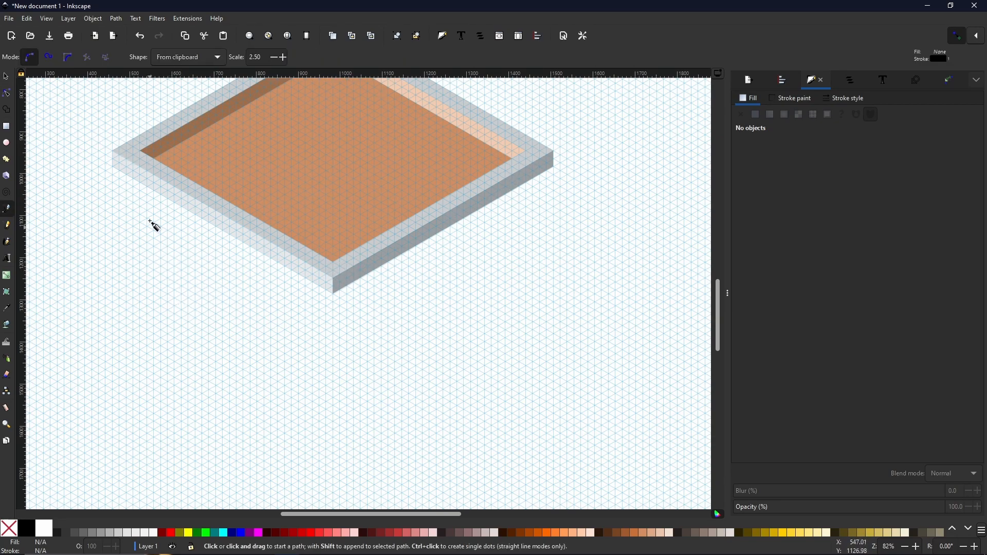
{"action": "left_click", "coordinate": [140, 182]}
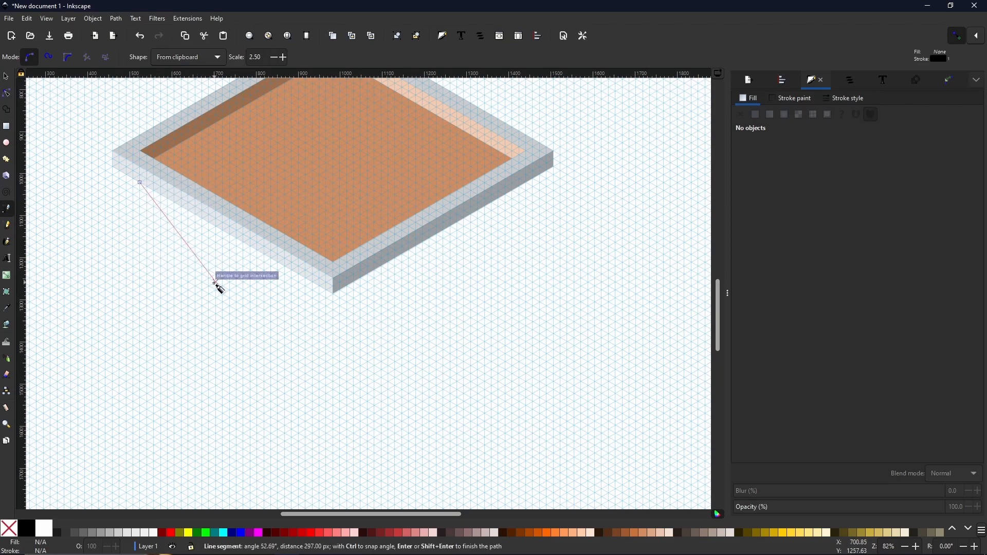
{"action": "left_click", "coordinate": [140, 413]}
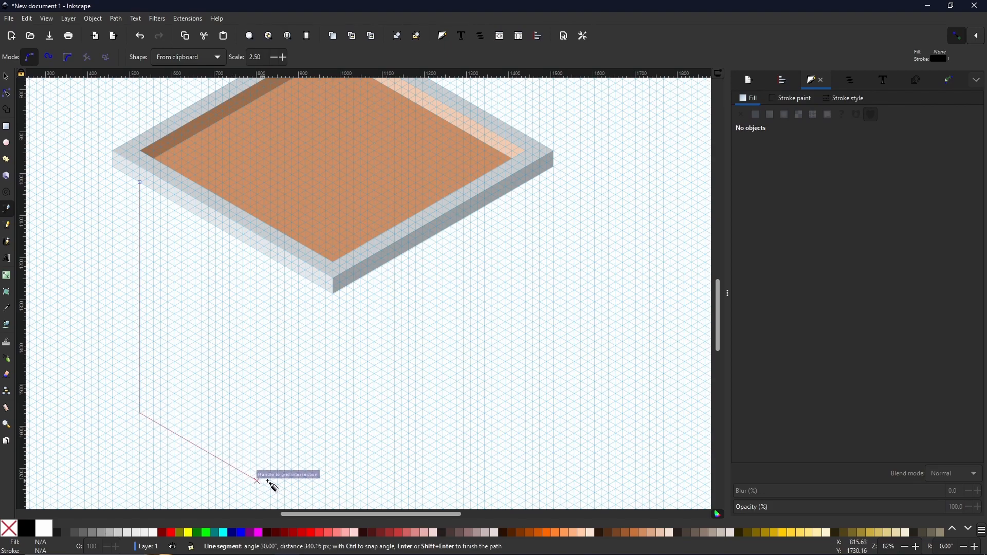
{"action": "scroll", "coordinate": [269, 484], "scroll_direction": "down", "scroll_amount": 4}
{"action": "left_click", "coordinate": [311, 426]}
{"action": "left_click", "coordinate": [311, 194]}
{"action": "left_click", "coordinate": [118, 84]}
Fill the lower-left wall with the pale peach sampled from the inner upper-right strip, and remove its stroke
{"action": "left_click_drag", "start_coordinate": [319, 298], "coordinate": [441, 405]}
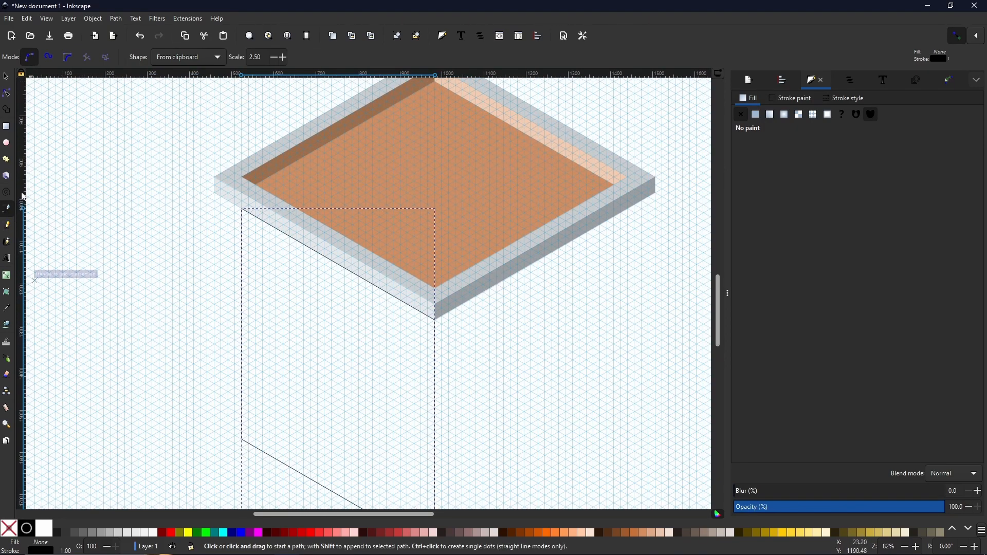
{"action": "left_click", "coordinate": [6, 308]}
{"action": "left_click", "coordinate": [507, 118]}
{"action": "key", "text": "s"}
{"action": "left_click", "coordinate": [10, 528], "text": "shift"}
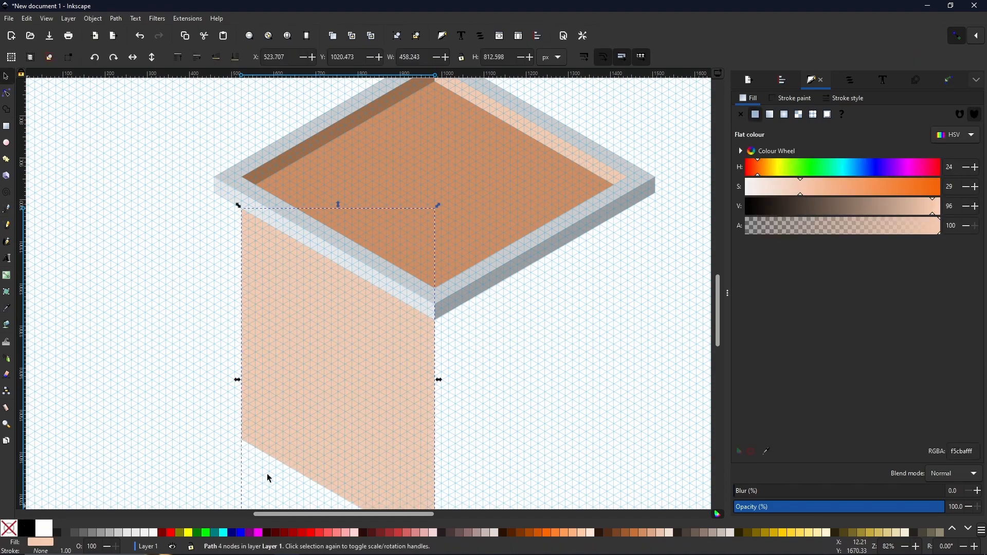
{"action": "left_click_drag", "start_coordinate": [656, 367], "coordinate": [599, 268]}
{"action": "scroll", "coordinate": [489, 296], "scroll_direction": "down", "scroll_amount": 1}
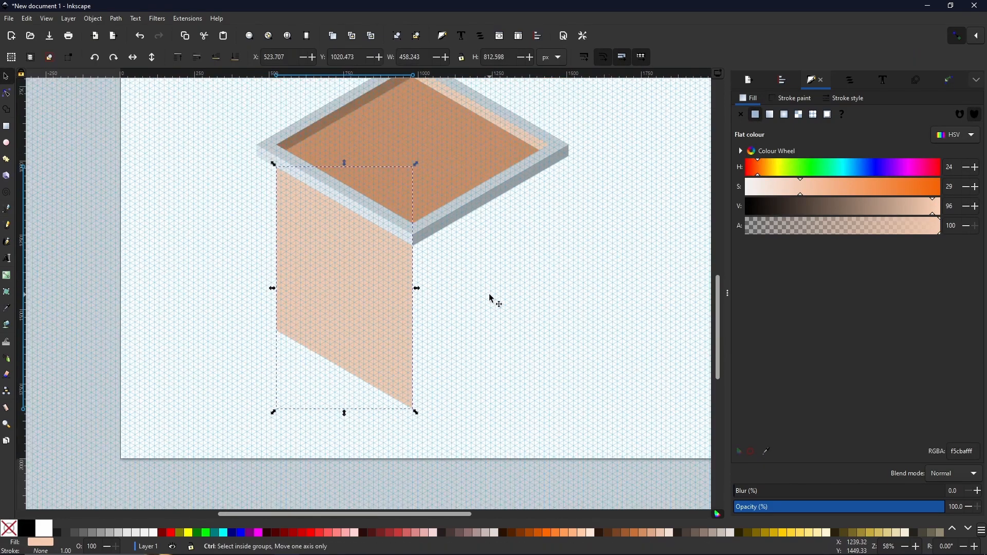
Duplicate the lower-left wall, flip the copy horizontally and snap it beneath the grey frame's lower-right edge
{"action": "mouse_move", "coordinate": [515, 252]}
{"action": "left_mouse_down"}
{"action": "mouse_move", "coordinate": [488, 268]}
{"action": "mouse_move", "coordinate": [435, 275]}
{"action": "mouse_move", "coordinate": [443, 295]}
{"action": "mouse_move", "coordinate": [454, 277]}
{"action": "left_mouse_up"}
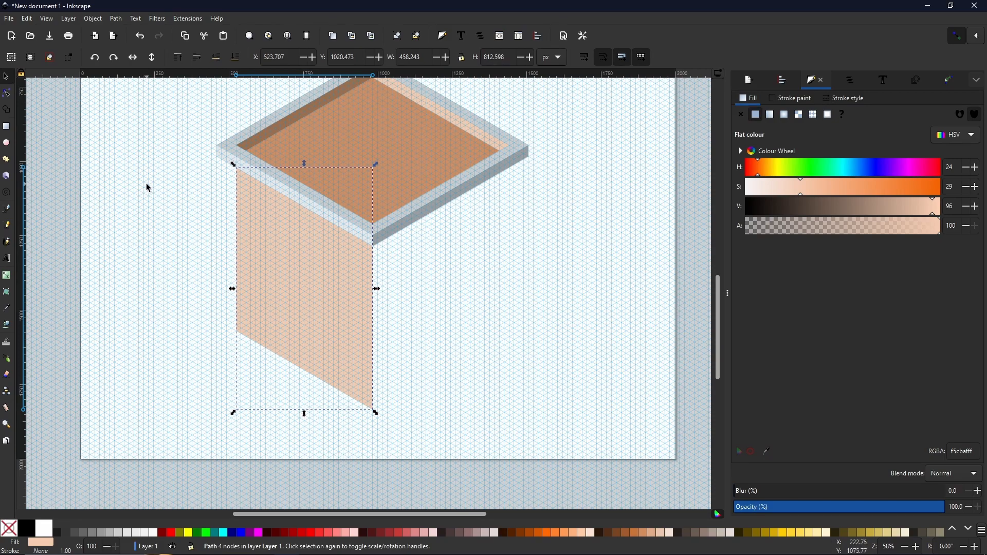
{"action": "left_click", "coordinate": [138, 60]}
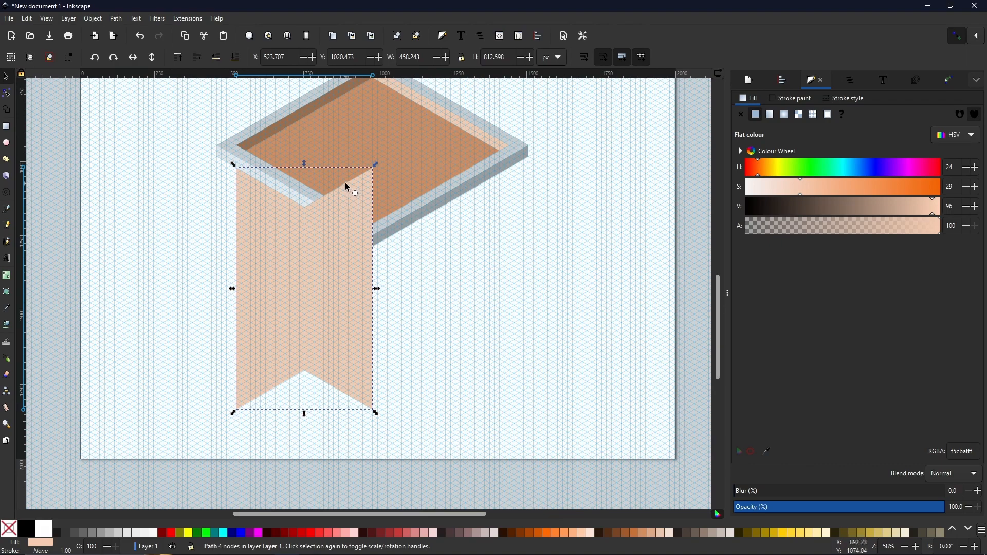
{"action": "left_click_drag", "start_coordinate": [366, 188], "coordinate": [504, 202]}
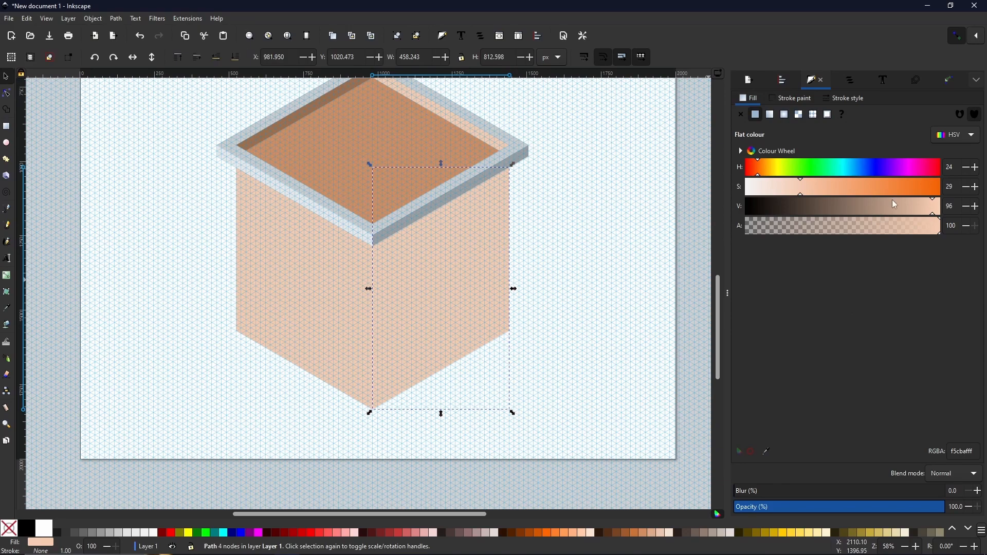
Fill the lower-right wall with the dark brown sampled from the inner upper-left strip
{"action": "left_click", "coordinate": [7, 308]}
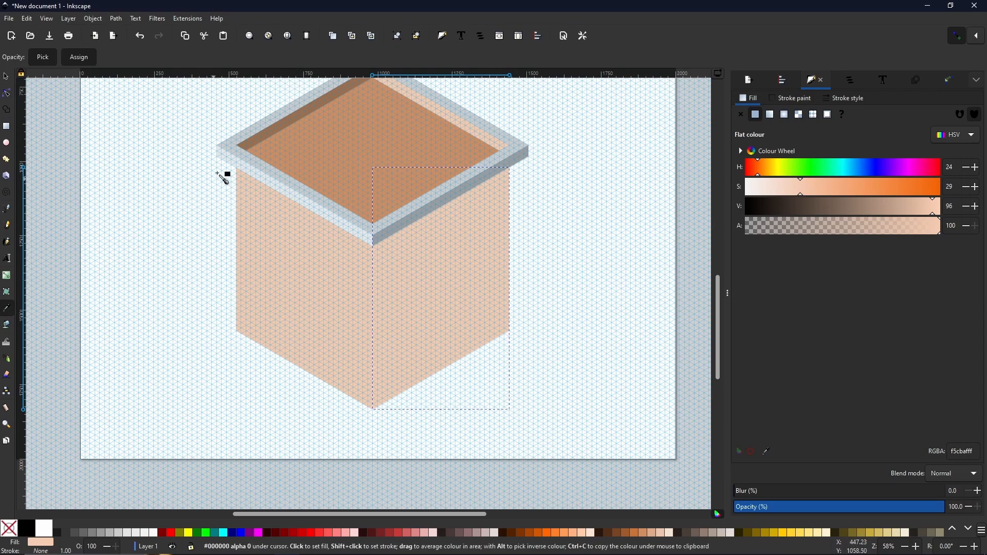
{"action": "left_click", "coordinate": [280, 143]}
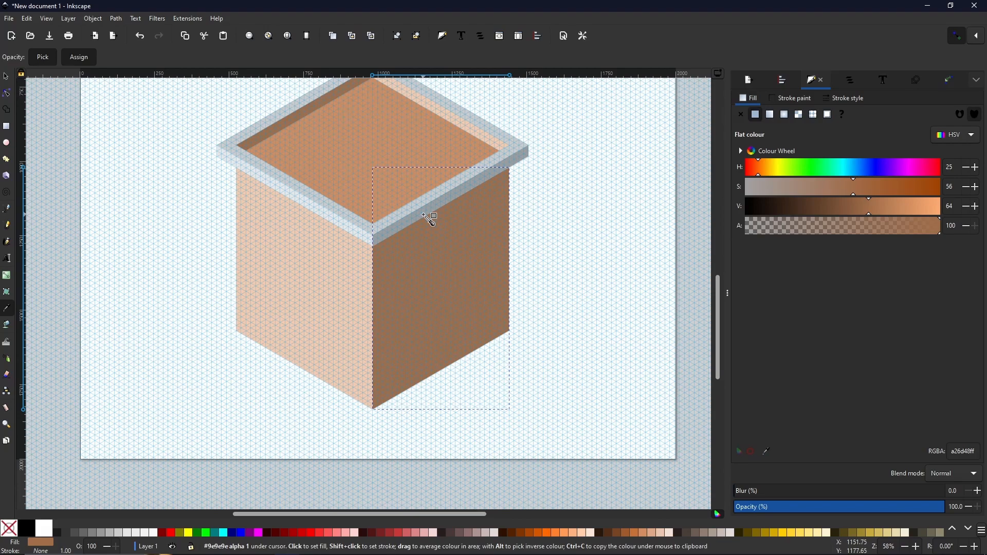
{"action": "scroll", "coordinate": [423, 215], "scroll_direction": "down", "scroll_amount": 1}
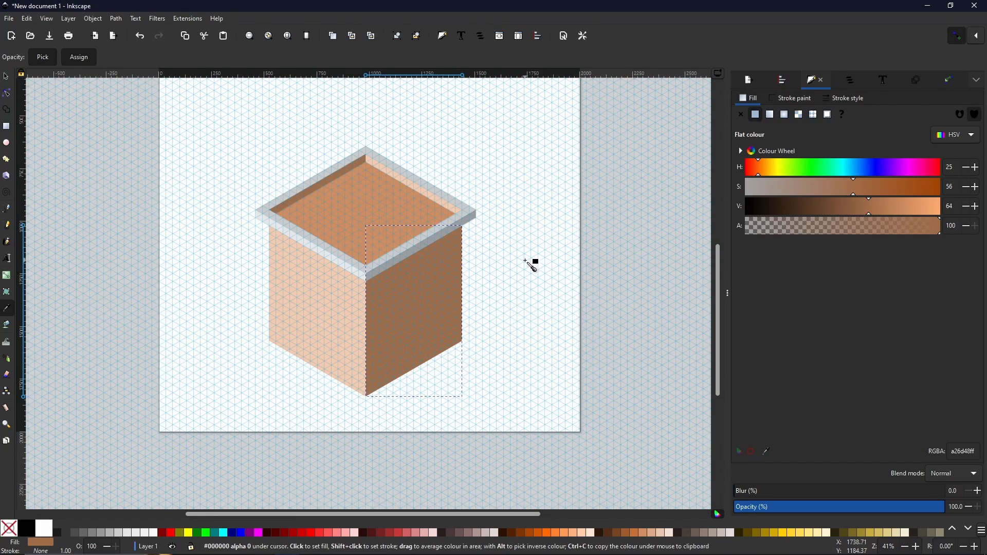
{"action": "scroll", "coordinate": [461, 339], "scroll_direction": "down", "scroll_amount": 2}
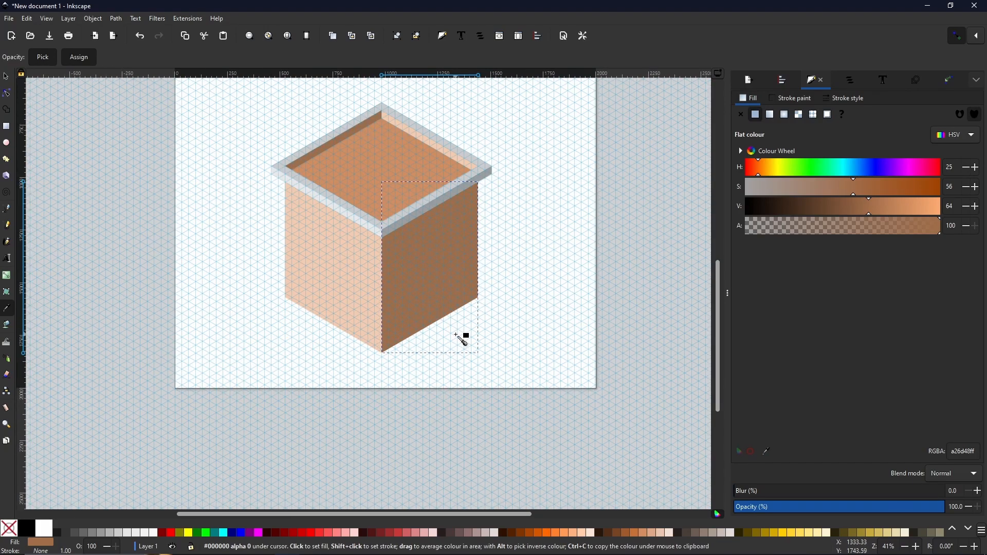
{"action": "left_click_drag", "start_coordinate": [384, 279], "coordinate": [405, 288]}
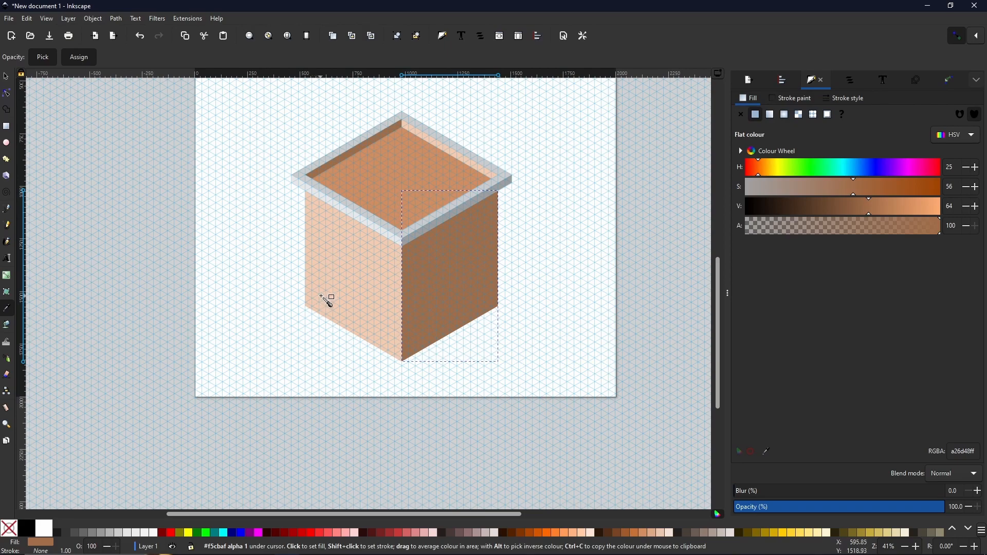
Draw a closed window parallelogram, about 82 px wide and 142 px high, near the left wall's upper outer corner, snapped to grid intersections
{"action": "scroll", "coordinate": [340, 255], "scroll_direction": "up", "scroll_amount": 3}
{"action": "left_click_drag", "start_coordinate": [332, 260], "coordinate": [278, 287]}
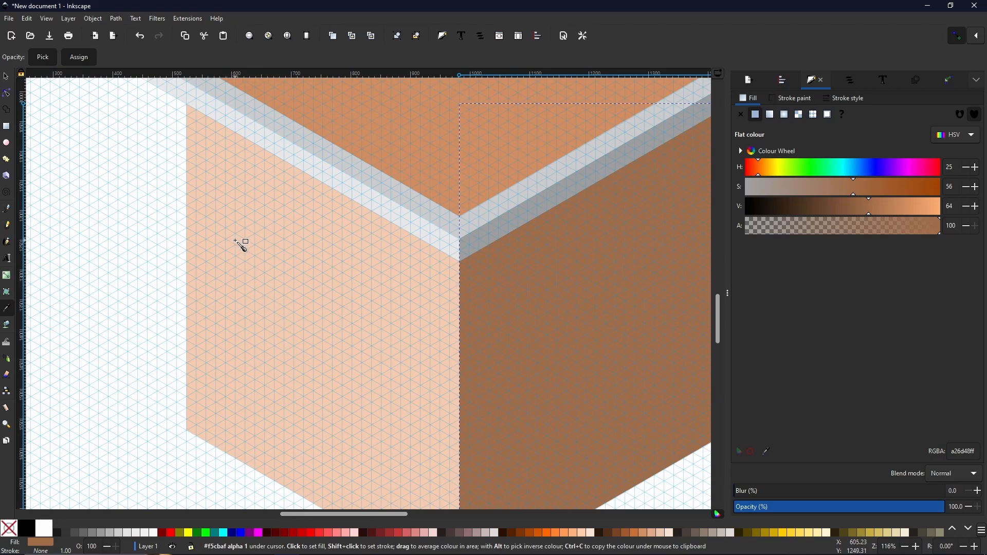
{"action": "left_click_drag", "start_coordinate": [306, 156], "coordinate": [228, 358]}
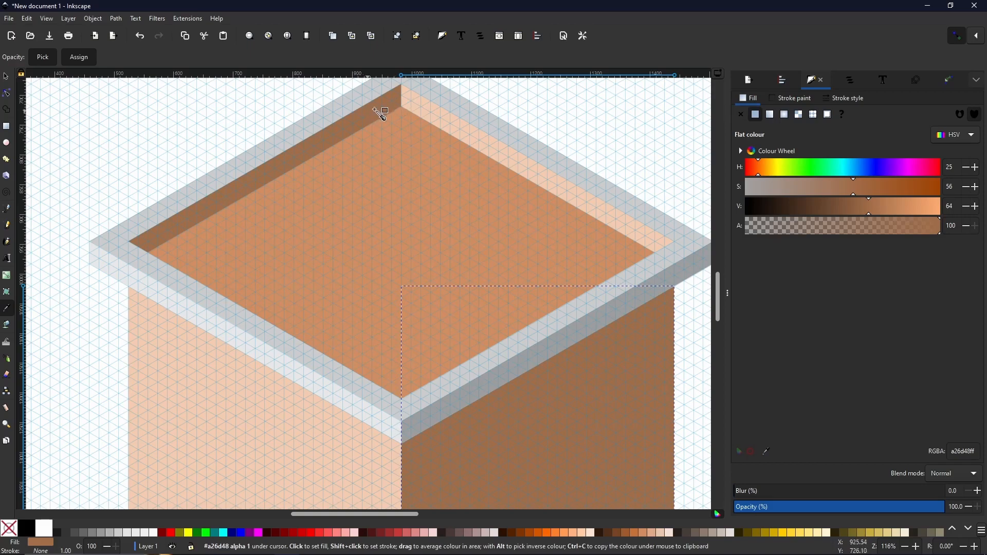
{"action": "left_click_drag", "start_coordinate": [272, 346], "coordinate": [252, 261]}
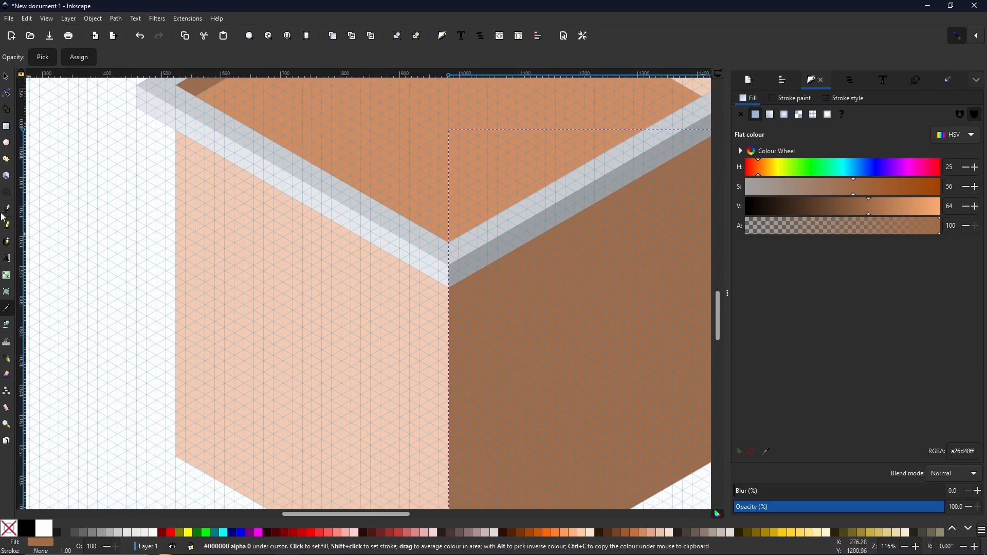
{"action": "key", "text": "b"}
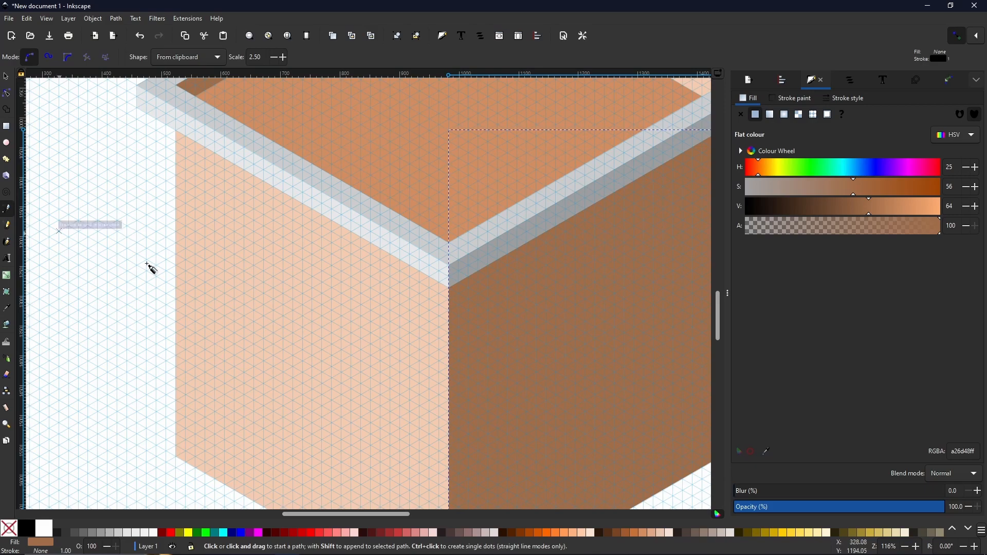
{"action": "left_click", "coordinate": [205, 170]}
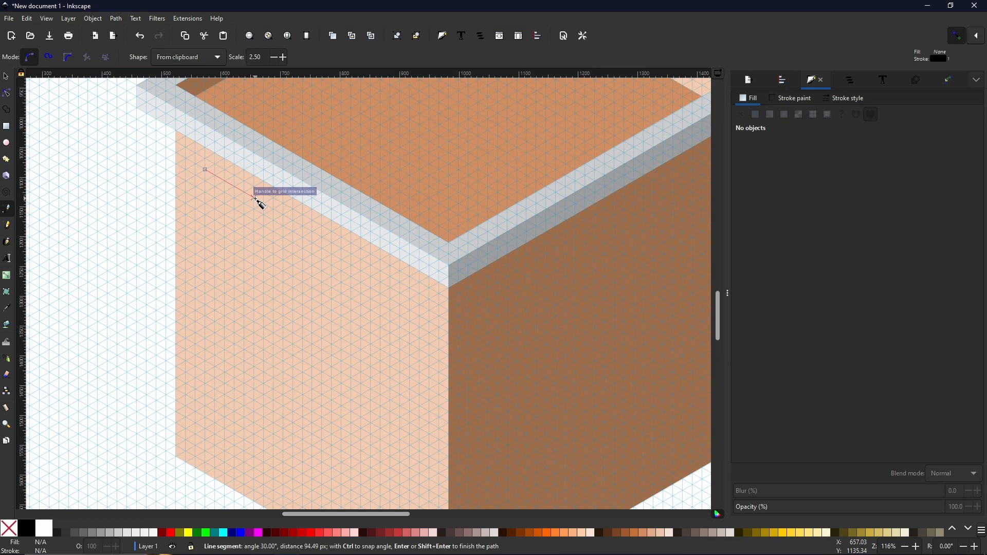
{"action": "left_click", "coordinate": [254, 197]}
{"action": "left_click", "coordinate": [254, 253]}
{"action": "left_click", "coordinate": [205, 225]}
{"action": "left_click", "coordinate": [205, 170]}
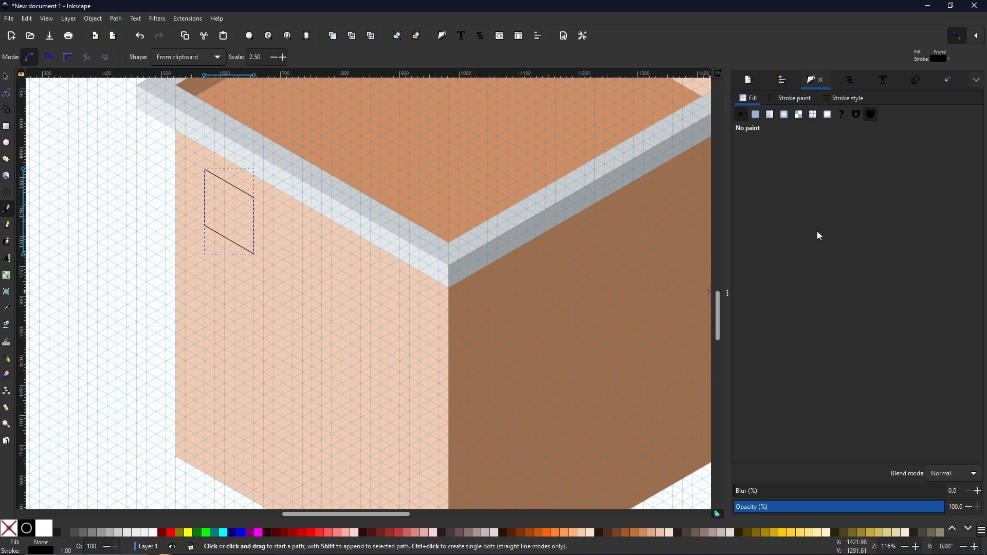
Fill the window shape with flat pale blue, hue 211, saturation 14 and value 100, and remove its stroke
{"action": "left_click", "coordinate": [757, 114]}
{"action": "left_click", "coordinate": [845, 169]}
{"action": "left_click_drag", "start_coordinate": [844, 170], "coordinate": [767, 196]}
{"action": "left_click_drag", "start_coordinate": [889, 202], "coordinate": [944, 212]}
{"action": "left_click", "coordinate": [772, 190]}
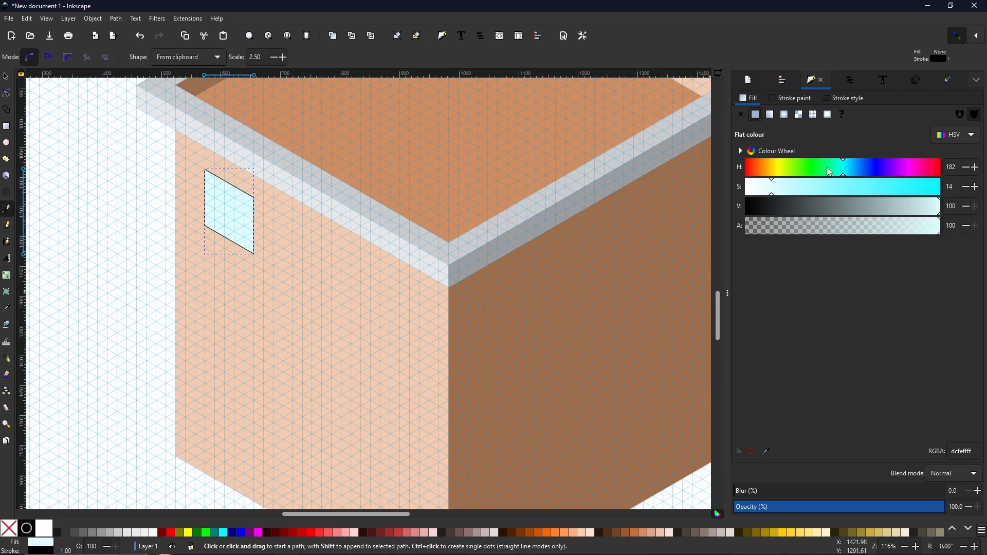
{"action": "left_click", "coordinate": [852, 170]}
{"action": "left_click_drag", "start_coordinate": [853, 171], "coordinate": [858, 174]}
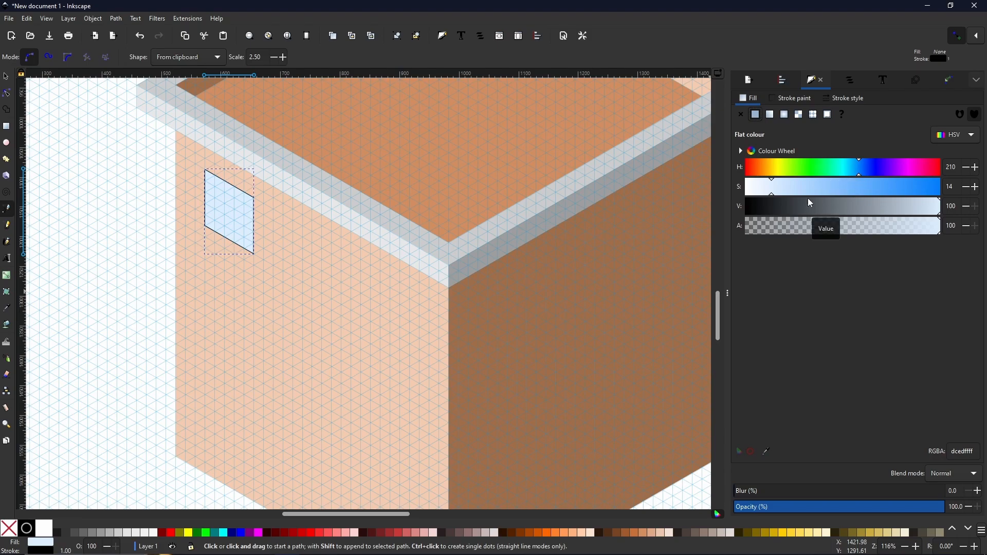
{"action": "left_click", "coordinate": [9, 527], "text": "shift"}
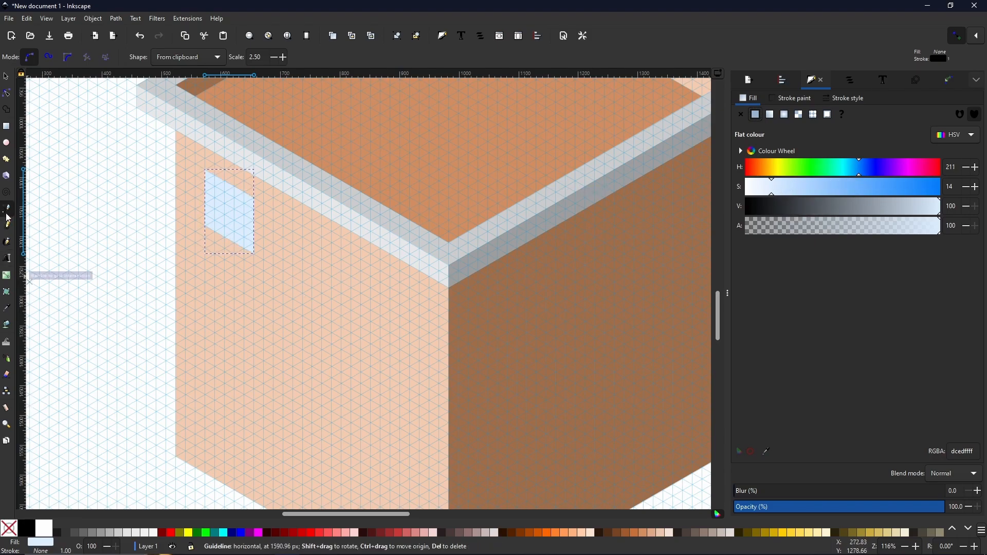
Add a dark brown strip, about 16 px wide and 94 px high, on the window's left edge and a darker peach strip on its bottom edge
{"action": "left_click", "coordinate": [206, 227]}
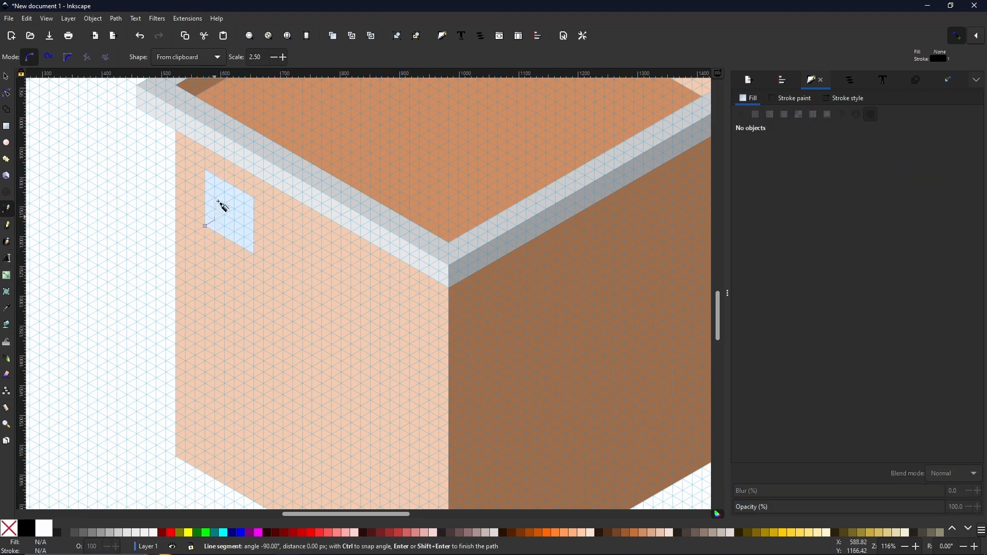
{"action": "left_click", "coordinate": [205, 169]}
{"action": "left_click", "coordinate": [205, 225]}
{"action": "left_click", "coordinate": [205, 226]}
{"action": "left_click", "coordinate": [253, 253]}
{"action": "left_click", "coordinate": [253, 242]}
{"action": "left_click", "coordinate": [215, 221]}
{"action": "left_click", "coordinate": [205, 225]}
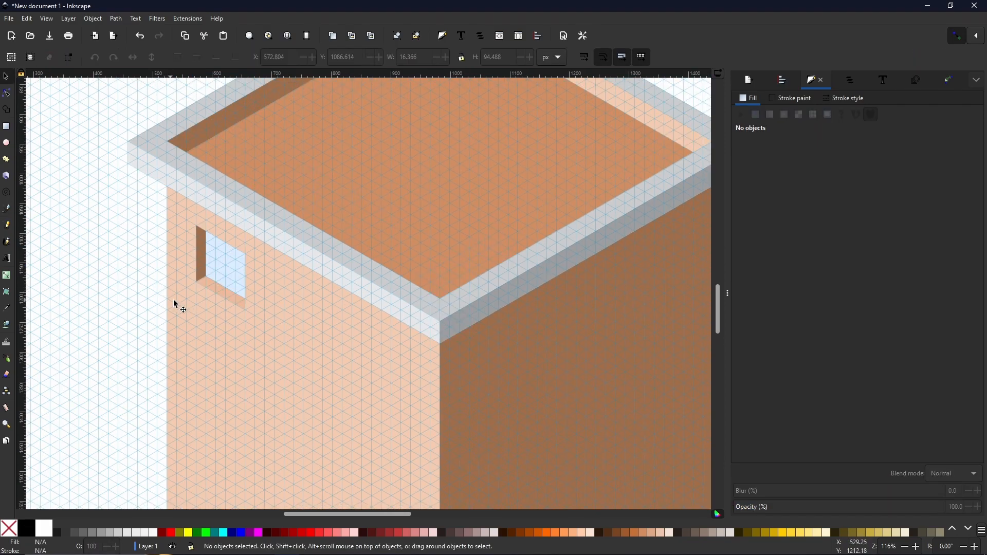
Set the window pane's saturation to 27 and group the pane with its two edge strips
{"action": "left_click", "coordinate": [222, 282]}
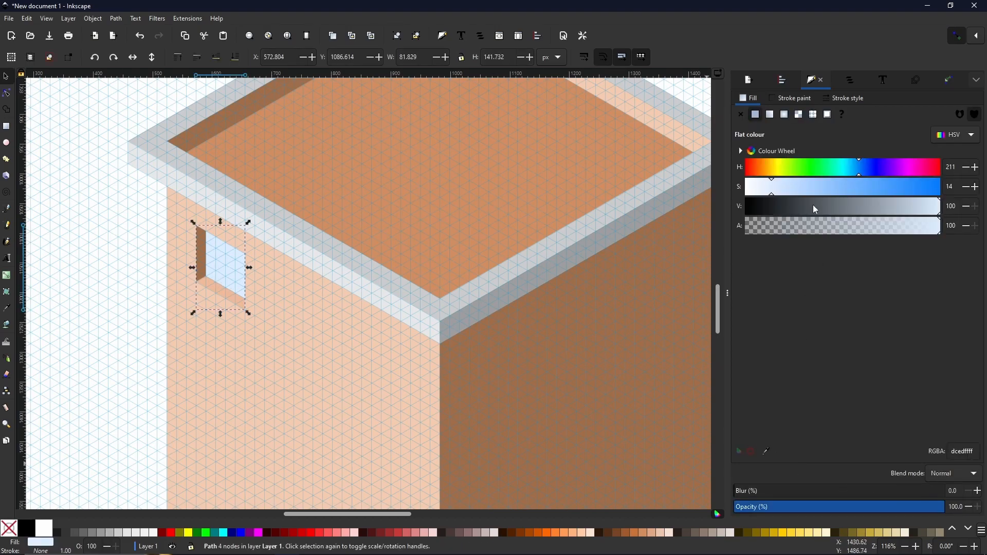
{"action": "left_click_drag", "start_coordinate": [792, 196], "coordinate": [799, 193]}
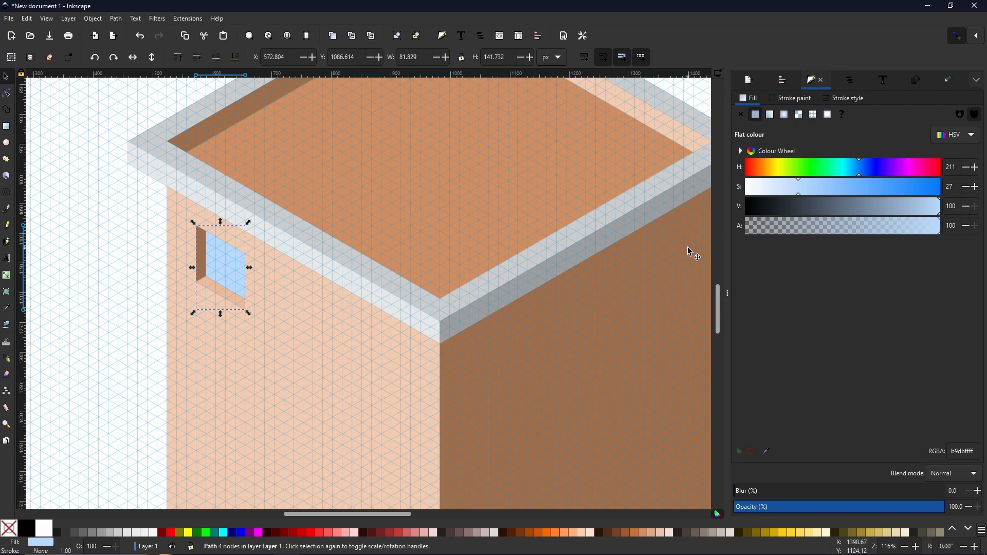
{"action": "left_click", "coordinate": [202, 267], "text": "shift"}
{"action": "left_click", "coordinate": [223, 297], "text": "shift"}
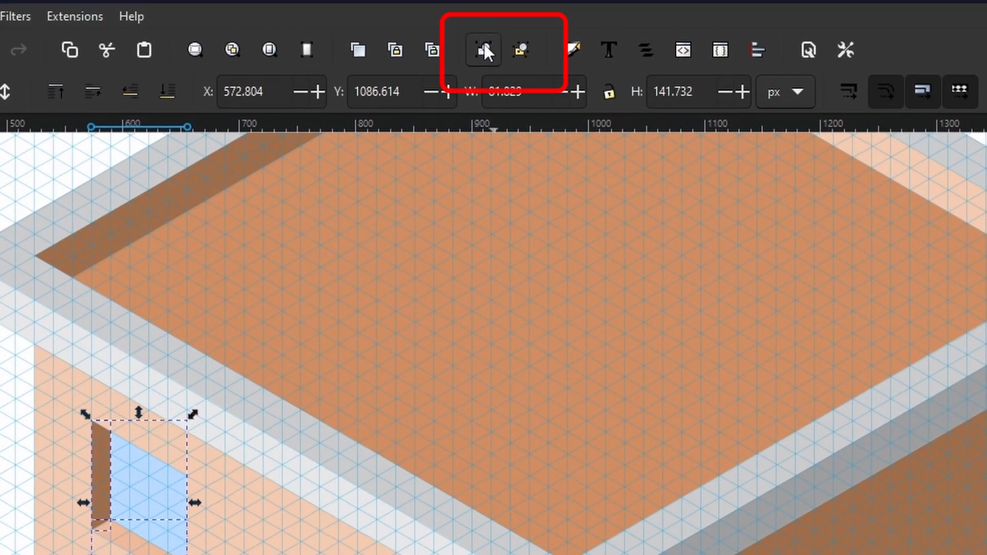
{"action": "left_click", "coordinate": [483, 50]}
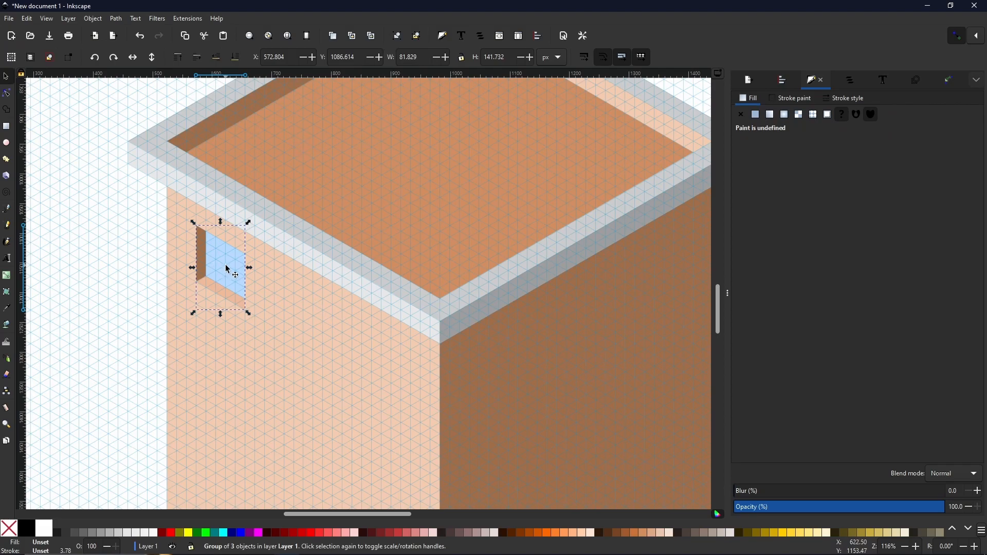
Place two evenly spaced duplicates of the window group along the left wall, parallel to the frame, the last at about X 835, Y 1238 px
{"action": "key", "text": "ctrl"}
{"action": "key", "text": "alt"}
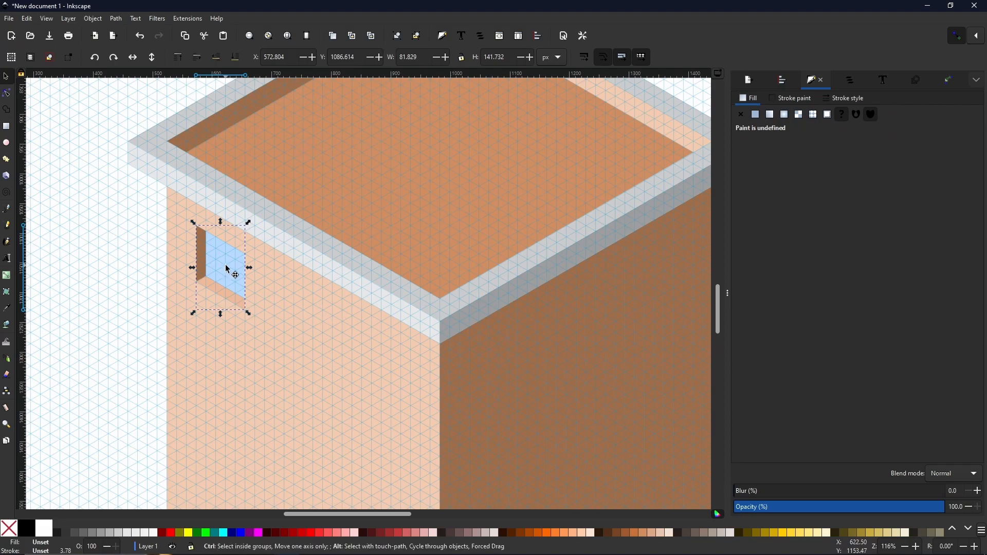
{"action": "left_click_drag", "start_coordinate": [230, 270], "coordinate": [305, 324]}
{"action": "left_click_drag", "start_coordinate": [276, 286], "coordinate": [269, 271]}
{"action": "left_click_drag", "start_coordinate": [297, 315], "coordinate": [307, 321]}
{"action": "key", "text": "ctrl+d"}
{"action": "left_click_drag", "start_coordinate": [287, 280], "coordinate": [364, 324]}
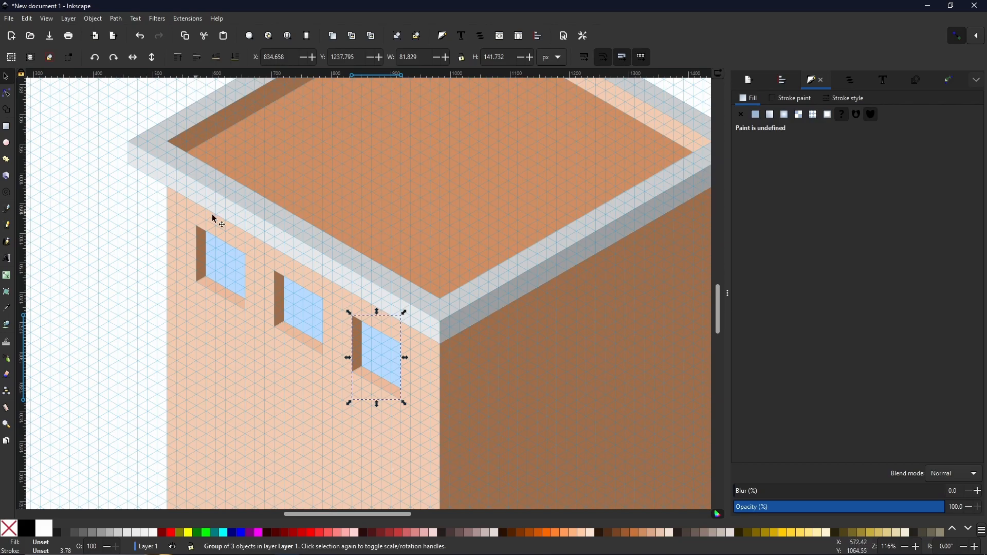
Trace a pavement's outer boundary around the building from the left wall's lower outer corner to the right wall's, snapped to grid intersections
{"action": "mouse_move", "coordinate": [310, 427]}
{"action": "left_mouse_down"}
{"action": "mouse_move", "coordinate": [315, 388]}
{"action": "mouse_move", "coordinate": [291, 264]}
{"action": "mouse_move", "coordinate": [309, 247]}
{"action": "mouse_move", "coordinate": [325, 266]}
{"action": "left_mouse_up"}
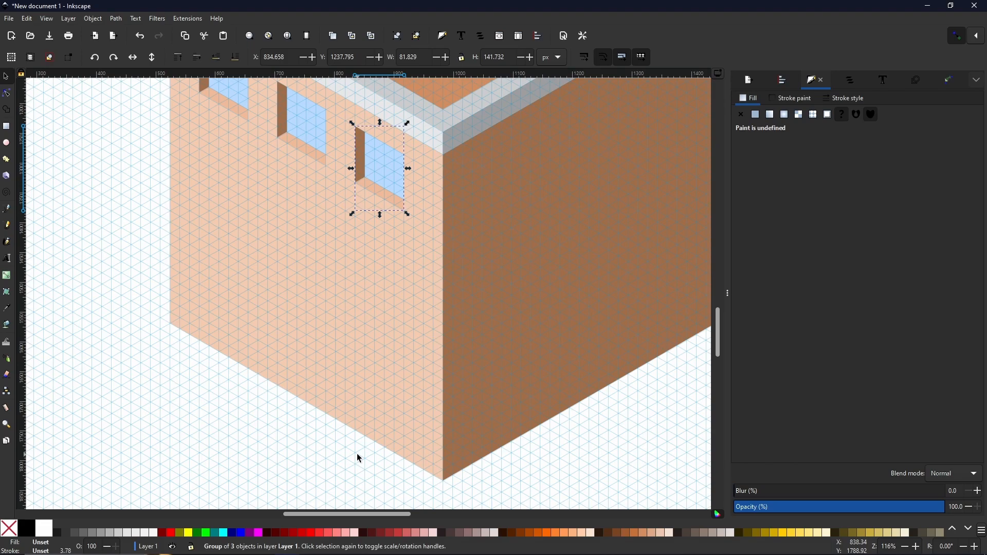
{"action": "scroll", "coordinate": [154, 437], "scroll_direction": "down", "scroll_amount": 1, "text": "ctrl"}
{"action": "key", "text": "b"}
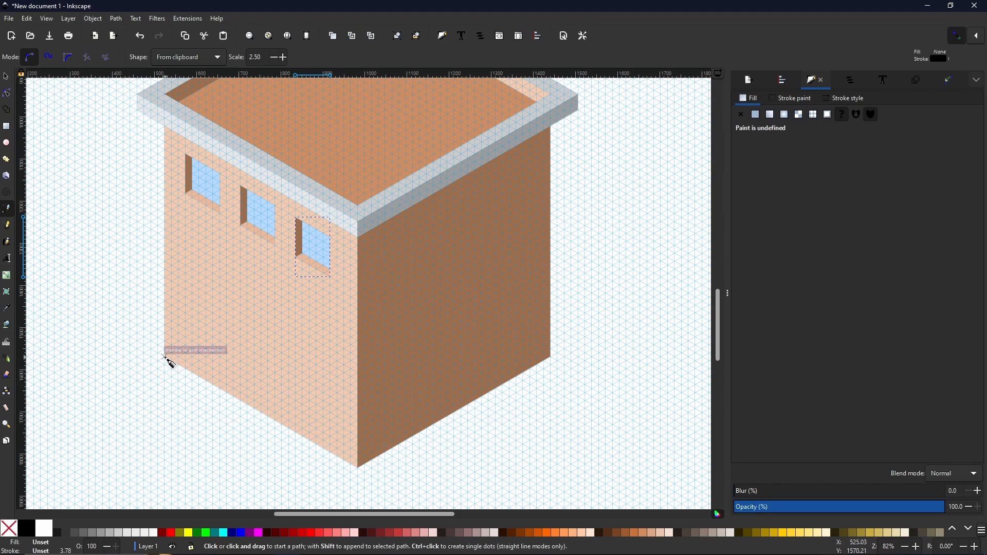
{"action": "left_click", "coordinate": [164, 356]}
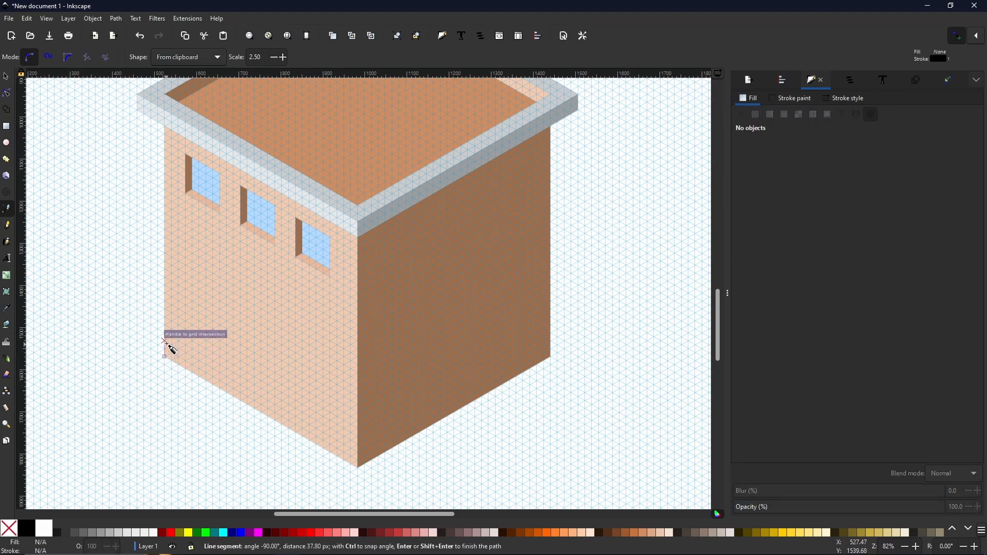
{"action": "left_click", "coordinate": [165, 317]}
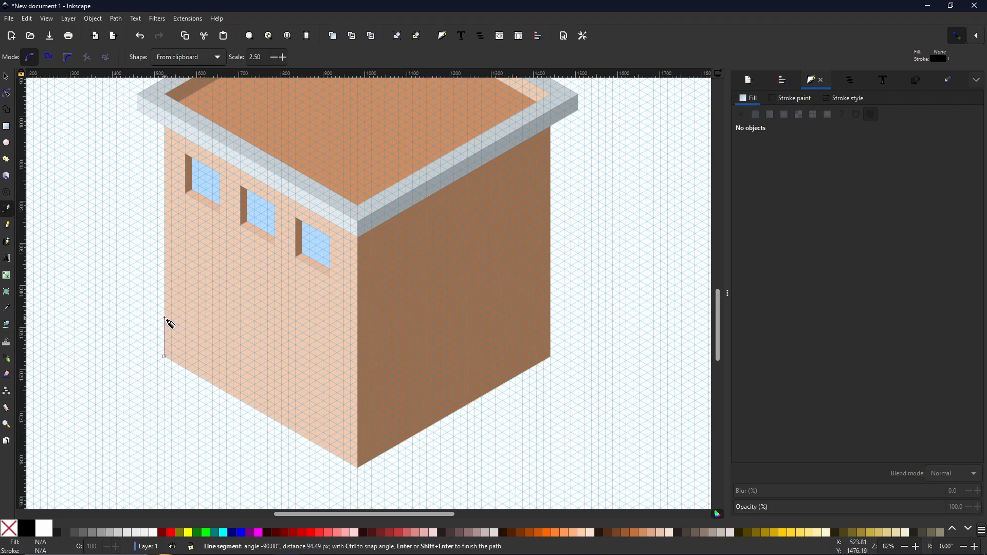
{"action": "left_click", "coordinate": [96, 355]}
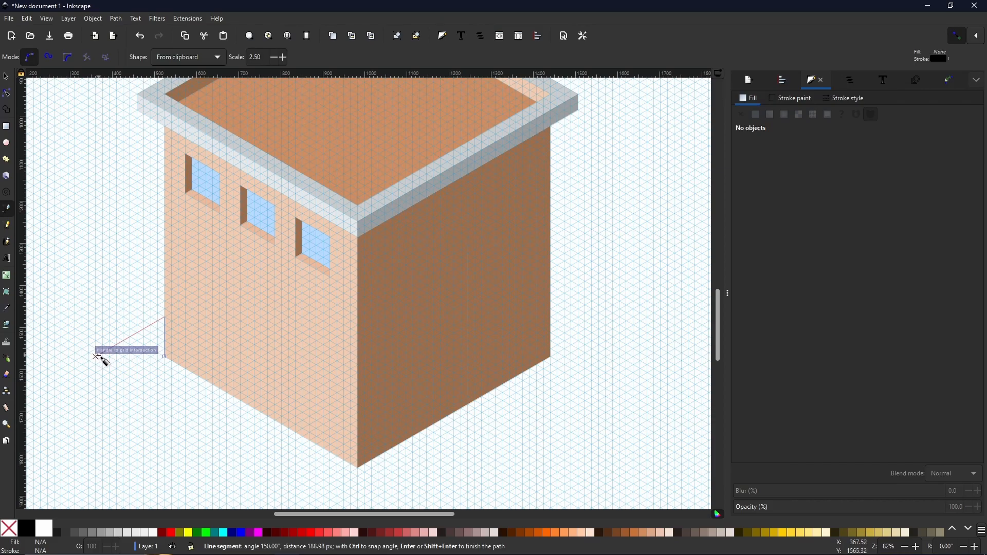
{"action": "left_click", "coordinate": [351, 427]}
{"action": "left_click", "coordinate": [605, 281]}
{"action": "left_click", "coordinate": [543, 246]}
{"action": "left_click", "coordinate": [543, 277]}
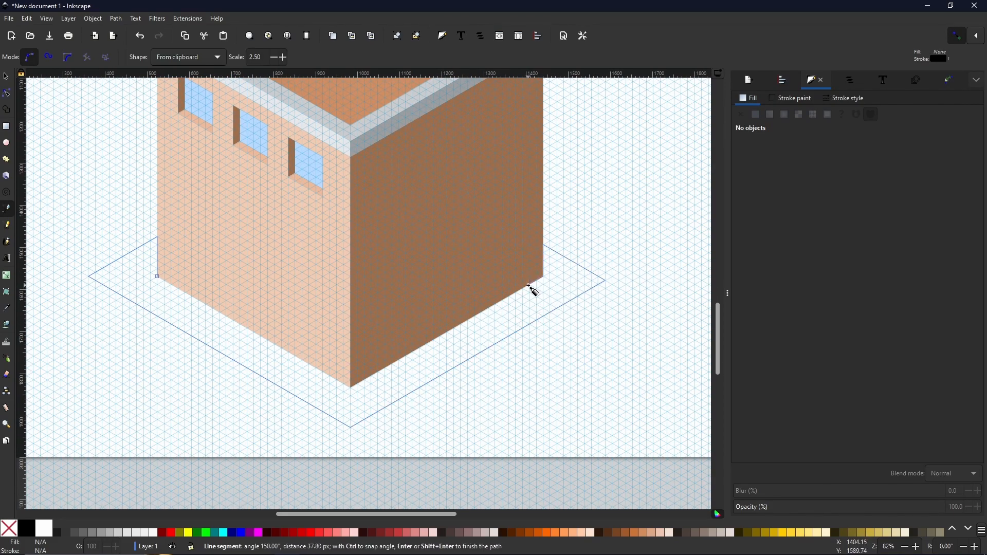
Continue the pavement path along both wall bases, cutting a small notch into each wall, and close it at its starting point
{"action": "left_click", "coordinate": [471, 319]}
{"action": "left_click", "coordinate": [468, 319]}
{"action": "left_click", "coordinate": [350, 388]}
{"action": "left_click", "coordinate": [330, 376]}
{"action": "left_click", "coordinate": [329, 368]}
{"action": "left_click", "coordinate": [302, 352]}
{"action": "left_click", "coordinate": [157, 277]}
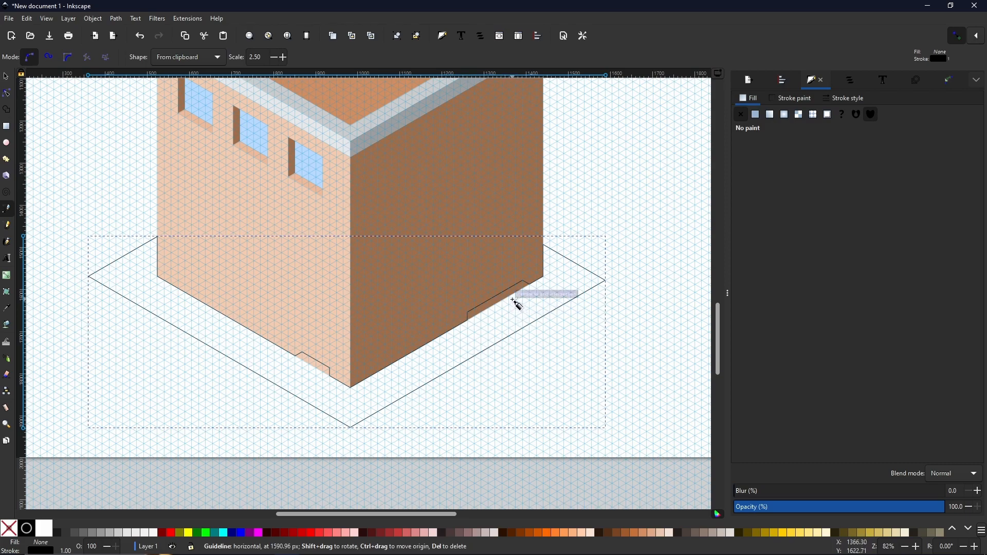
Fill the pavement shape with the flat grey 666666
{"action": "scroll", "coordinate": [512, 300], "scroll_direction": "up", "scroll_amount": 1}
{"action": "scroll", "coordinate": [510, 298], "scroll_direction": "up", "scroll_amount": 2}
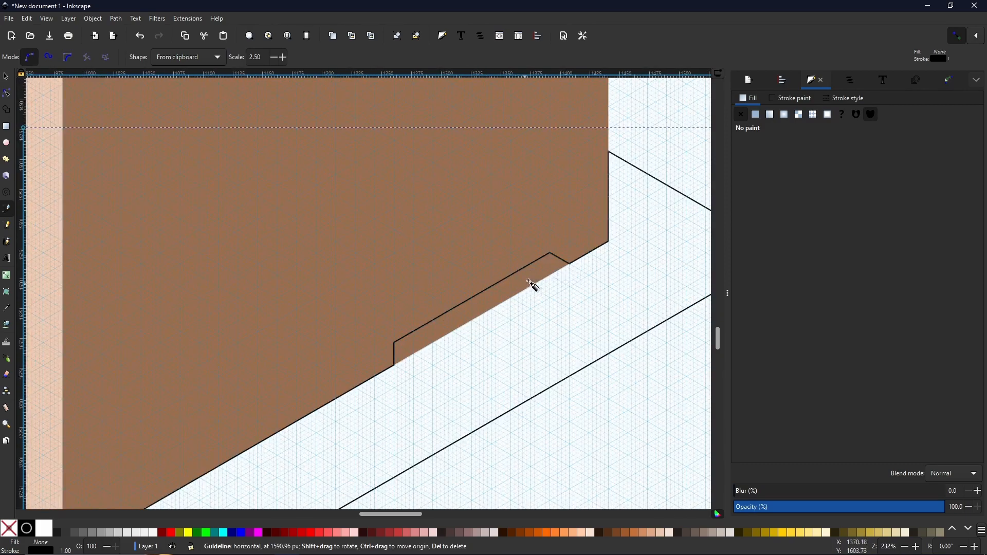
{"action": "left_click_drag", "start_coordinate": [201, 289], "coordinate": [568, 192]}
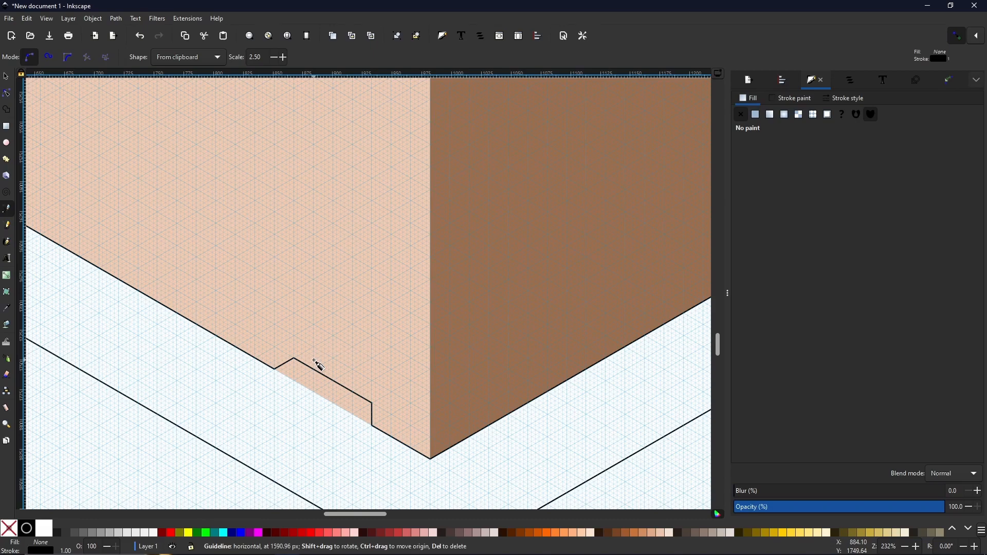
{"action": "left_click", "coordinate": [82, 532]}
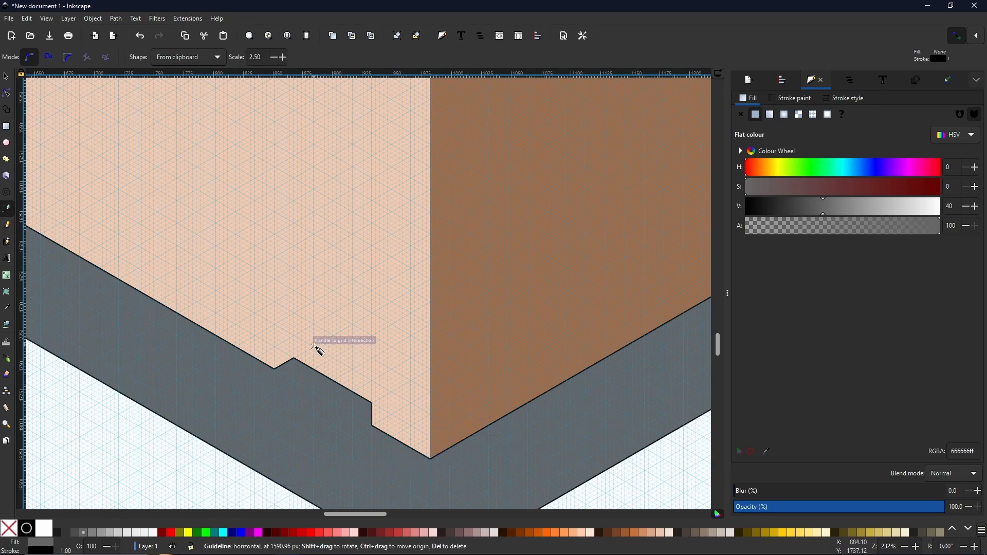
Draw a door on the left wall above its base notch, fill it with red c83737 and remove the outline
{"action": "scroll", "coordinate": [314, 350], "scroll_direction": "down", "scroll_amount": 3}
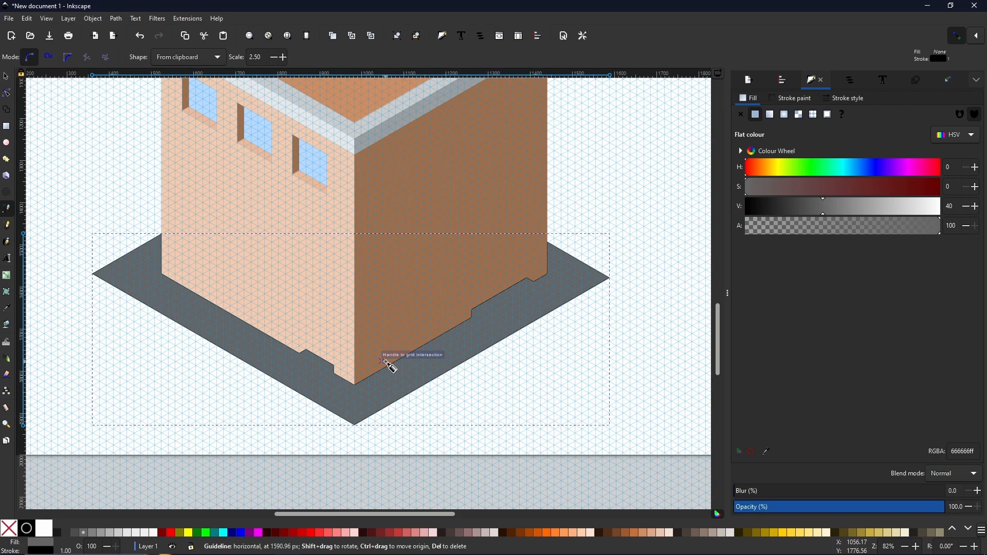
{"action": "left_click", "coordinate": [335, 365]}
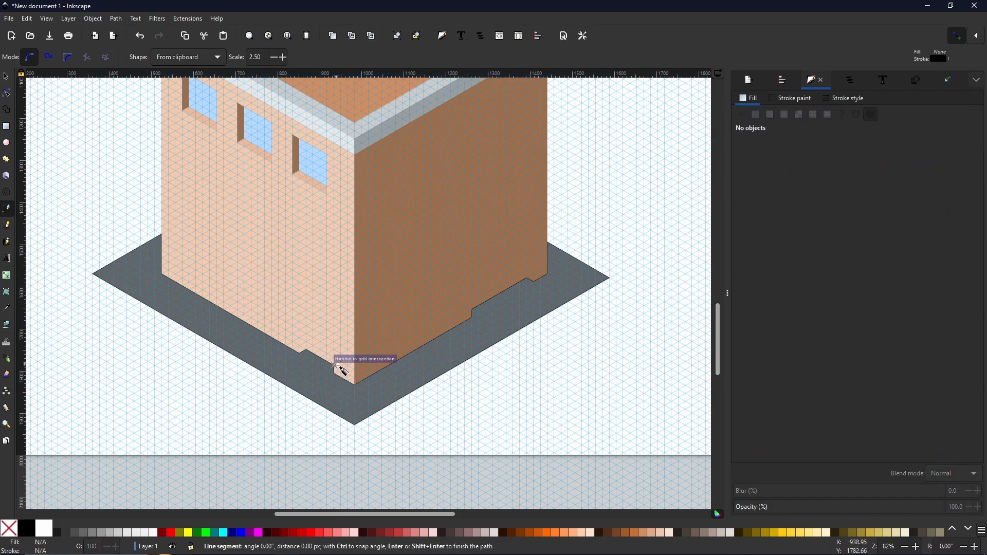
{"action": "left_click", "coordinate": [334, 309]}
{"action": "left_click", "coordinate": [306, 294]}
{"action": "left_click", "coordinate": [306, 351]}
{"action": "left_click", "coordinate": [335, 366]}
{"action": "left_click", "coordinate": [397, 533]}
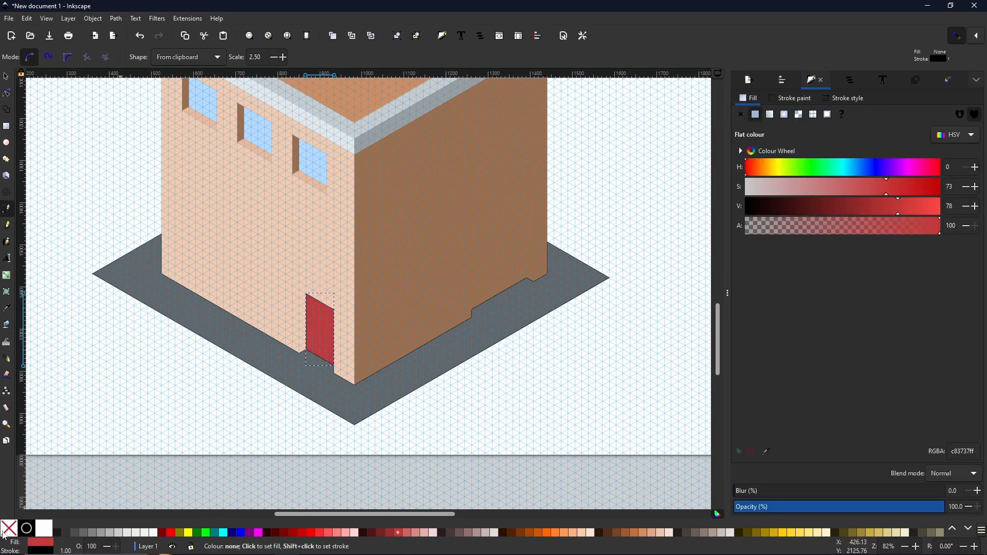
{"action": "left_click", "coordinate": [10, 529], "text": "shift"}
Draw a narrow side reveal along the red door's outer edge, fill it with the right wall's sampled brown and remove its outline
{"action": "left_click", "coordinate": [306, 351]}
{"action": "left_click", "coordinate": [299, 354]}
{"action": "scroll", "coordinate": [300, 352], "scroll_direction": "up", "scroll_amount": 3}
{"action": "left_click", "coordinate": [299, 180]}
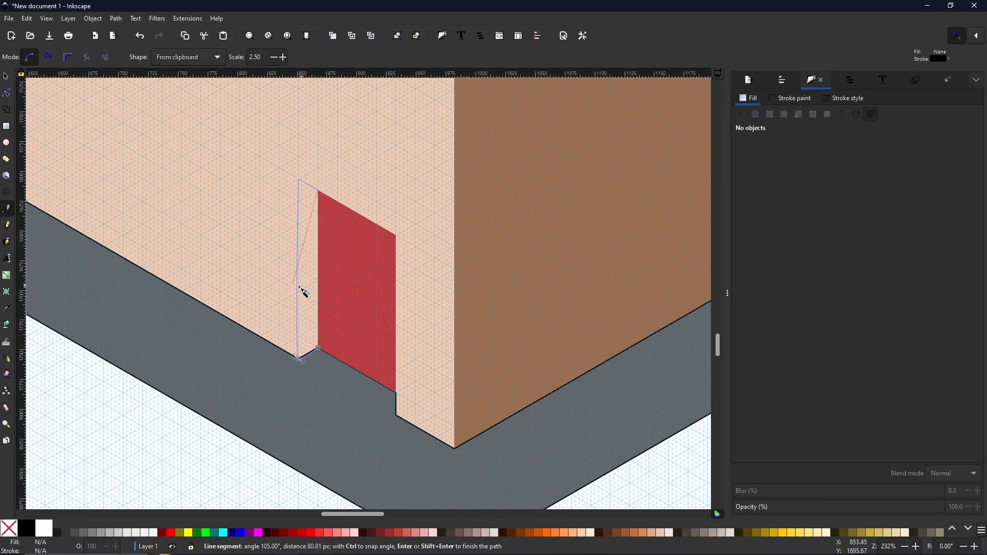
{"action": "left_click", "coordinate": [318, 190]}
{"action": "left_click", "coordinate": [318, 348]}
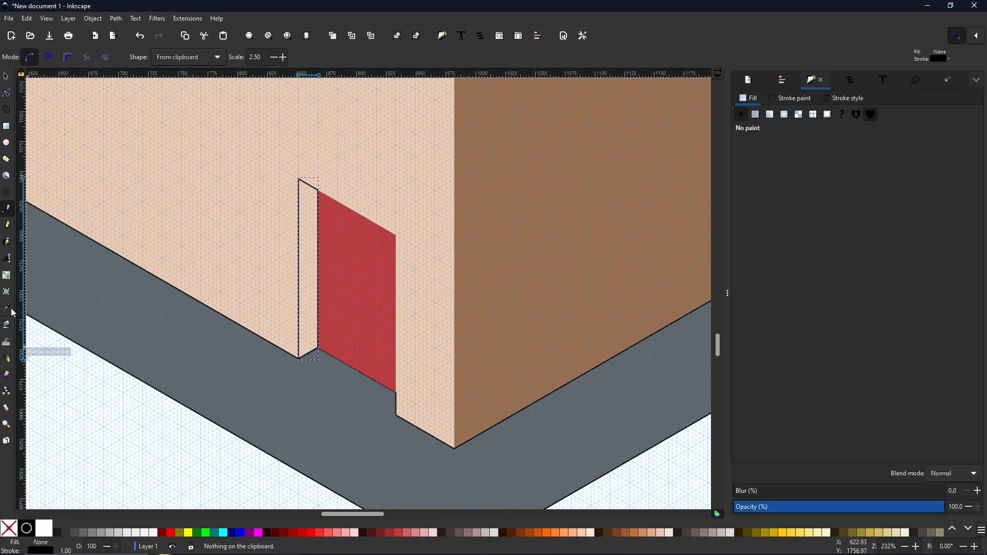
{"action": "left_click", "coordinate": [7, 309]}
{"action": "left_click", "coordinate": [478, 329]}
{"action": "left_click", "coordinate": [9, 529], "text": "shift"}
Draw a wide shop window outline low on the left wall beside the door, snapped to the grid and parallel to the wall base
{"action": "scroll", "coordinate": [425, 390], "scroll_direction": "down", "scroll_amount": 2}
{"action": "left_click_drag", "start_coordinate": [265, 284], "coordinate": [330, 262]}
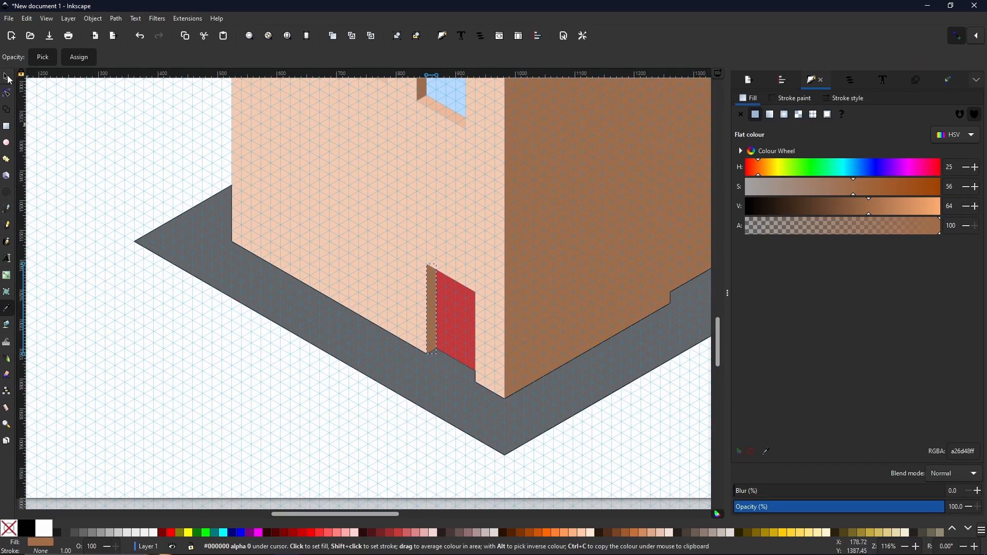
{"action": "left_click", "coordinate": [6, 209]}
{"action": "left_click", "coordinate": [396, 314]}
{"action": "left_click", "coordinate": [261, 236]}
{"action": "left_click", "coordinate": [261, 168]}
{"action": "left_click", "coordinate": [397, 246]}
{"action": "left_click", "coordinate": [397, 314]}
Add a closed sill strip and a narrow side reveal inside the wide window's lower and outer edges
{"action": "left_click", "coordinate": [396, 301]}
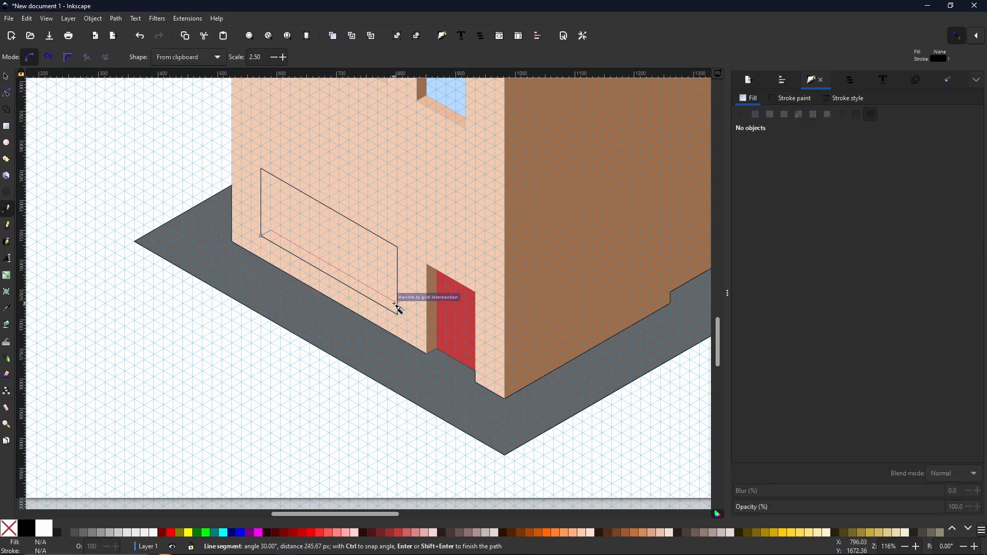
{"action": "left_click", "coordinate": [262, 235]}
{"action": "left_click", "coordinate": [271, 173]}
{"action": "left_click", "coordinate": [261, 169]}
{"action": "left_click", "coordinate": [261, 236]}
Fill the wide window pane with the light blue sampled from an upper window and remove its outline
{"action": "left_click", "coordinate": [6, 76]}
{"action": "left_click", "coordinate": [333, 210]}
{"action": "left_click", "coordinate": [7, 307]}
{"action": "left_click", "coordinate": [445, 97]}
{"action": "left_click", "coordinate": [9, 528], "text": "shift"}
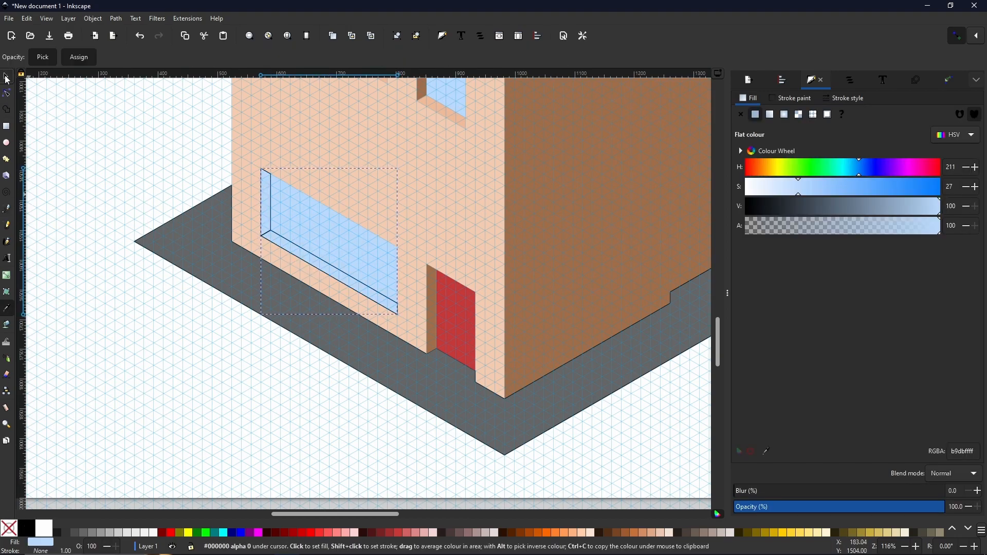
Colour the wide window's sill and side reveal with the matching colours sampled from an upper window, and remove both outlines
{"action": "left_click", "coordinate": [6, 77]}
{"action": "left_click", "coordinate": [360, 286]}
{"action": "left_click", "coordinate": [6, 308]}
{"action": "left_click", "coordinate": [444, 112]}
{"action": "left_click", "coordinate": [8, 528], "text": "shift"}
{"action": "left_click", "coordinate": [6, 77]}
{"action": "left_click", "coordinate": [265, 201]}
{"action": "left_click", "coordinate": [7, 308]}
{"action": "left_click", "coordinate": [422, 90]}
{"action": "left_click", "coordinate": [8, 528], "text": "shift"}
Duplicate the three upper windows of the left wall, flip the copies horizontally and move them onto the right wall below the frame
{"action": "left_click_drag", "start_coordinate": [366, 219], "coordinate": [289, 321]}
{"action": "mouse_move", "coordinate": [388, 298]}
{"action": "left_mouse_down"}
{"action": "mouse_move", "coordinate": [244, 195]}
{"action": "mouse_move", "coordinate": [310, 351]}
{"action": "left_mouse_up"}
{"action": "key", "text": "s"}
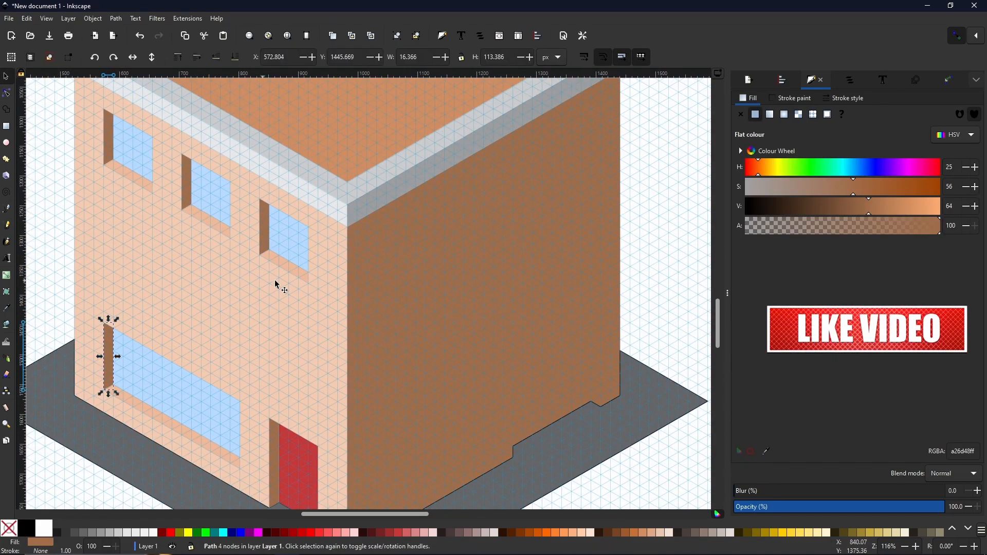
{"action": "left_click", "coordinate": [136, 155]}
{"action": "left_click", "coordinate": [211, 198], "text": "shift"}
{"action": "left_click", "coordinate": [291, 248], "text": "shift"}
{"action": "key", "text": "ctrl+d"}
{"action": "key", "text": "h"}
{"action": "left_click_drag", "start_coordinate": [126, 248], "coordinate": [409, 248]}
{"action": "key", "text": "ctrl+z"}
Ungroup the right wall's windows and brighten their three side reveals to an HSV value of 80
{"action": "left_click", "coordinate": [415, 36]}
{"action": "left_click", "coordinate": [660, 195]}
{"action": "left_click", "coordinate": [586, 145]}
{"action": "left_click", "coordinate": [508, 193], "text": "shift"}
{"action": "left_click", "coordinate": [430, 236], "text": "shift"}
{"action": "left_click", "coordinate": [902, 209]}
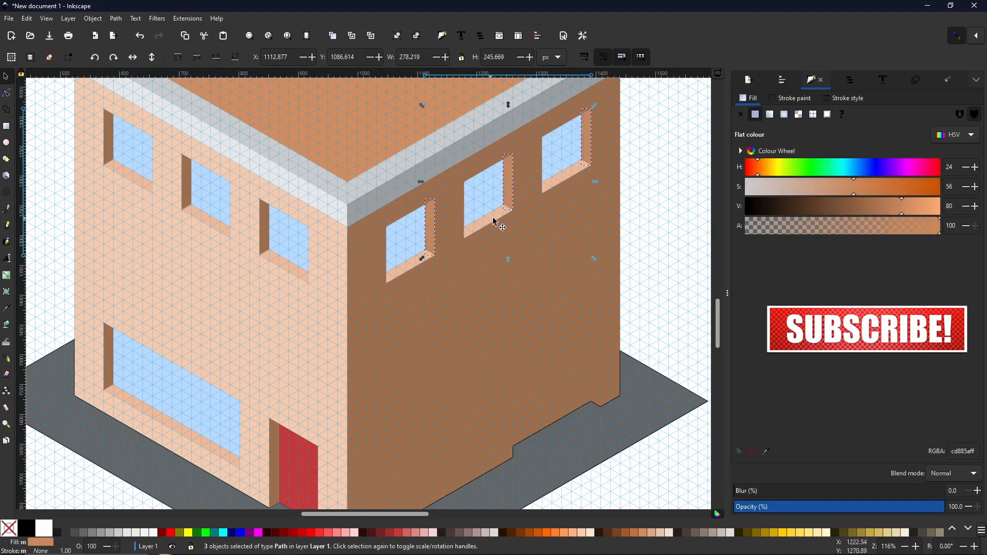
Recolour the three sills of the right wall's windows with the orange sampled from the roof
{"action": "left_click", "coordinate": [567, 175]}
{"action": "left_click", "coordinate": [491, 217], "text": "shift"}
{"action": "left_click", "coordinate": [414, 262], "text": "shift"}
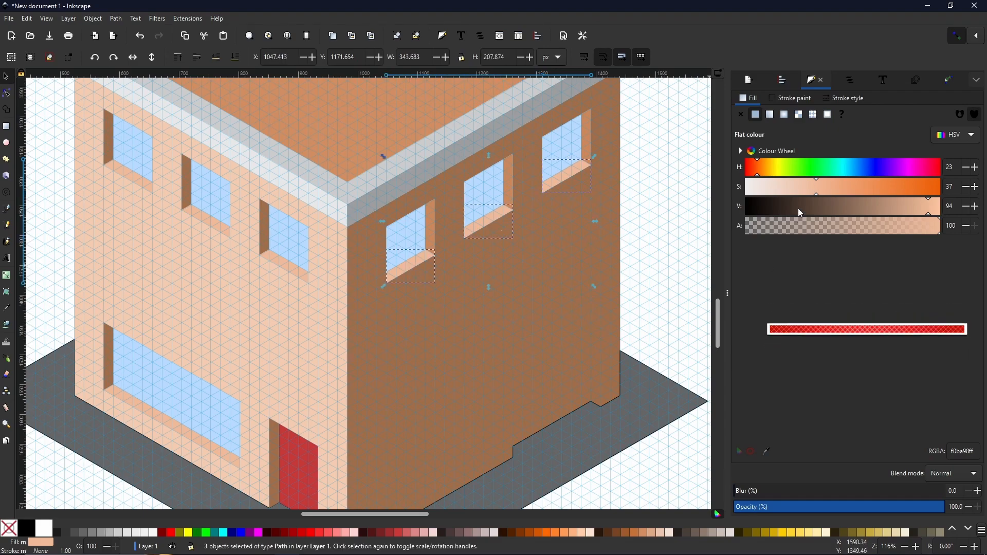
{"action": "left_click", "coordinate": [766, 452]}
{"action": "left_click", "coordinate": [304, 141]}
Lighten the three side reveals of the right wall's windows to a pale peach by lowering their saturation
{"action": "left_click", "coordinate": [586, 146]}
{"action": "left_click", "coordinate": [508, 183], "text": "shift"}
{"action": "left_click", "coordinate": [430, 230], "text": "shift"}
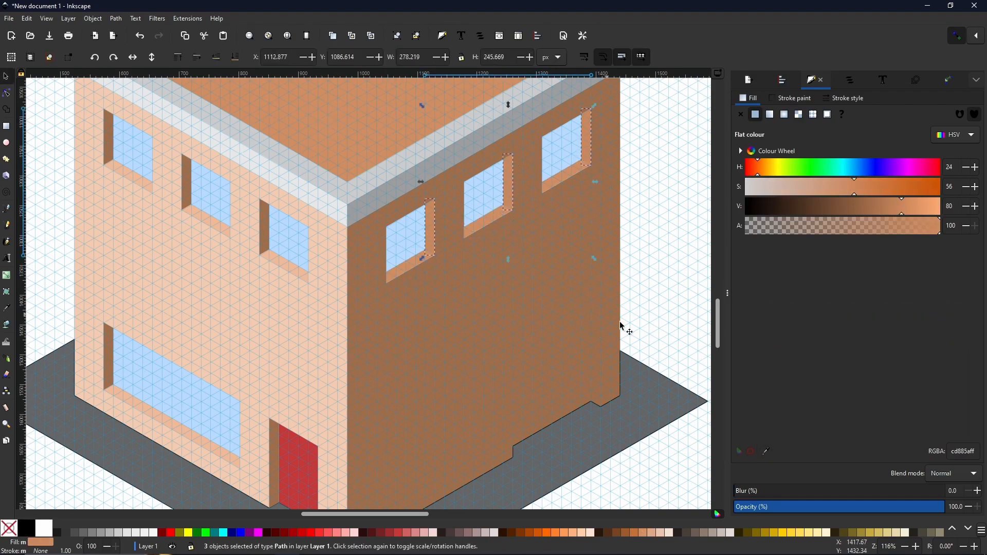
{"action": "left_click", "coordinate": [814, 186]}
{"action": "left_click", "coordinate": [700, 282]}
Group all parts of the right wall's three windows and place a duplicate row directly below them
{"action": "left_click", "coordinate": [408, 242]}
{"action": "left_click", "coordinate": [426, 254], "text": "shift"}
{"action": "left_click", "coordinate": [431, 232], "text": "shift"}
{"action": "left_click", "coordinate": [491, 202], "text": "shift"}
{"action": "left_click", "coordinate": [504, 210], "text": "shift"}
{"action": "left_click", "coordinate": [509, 198], "text": "shift"}
{"action": "left_click", "coordinate": [581, 164], "text": "shift"}
{"action": "left_click", "coordinate": [586, 154], "text": "shift"}
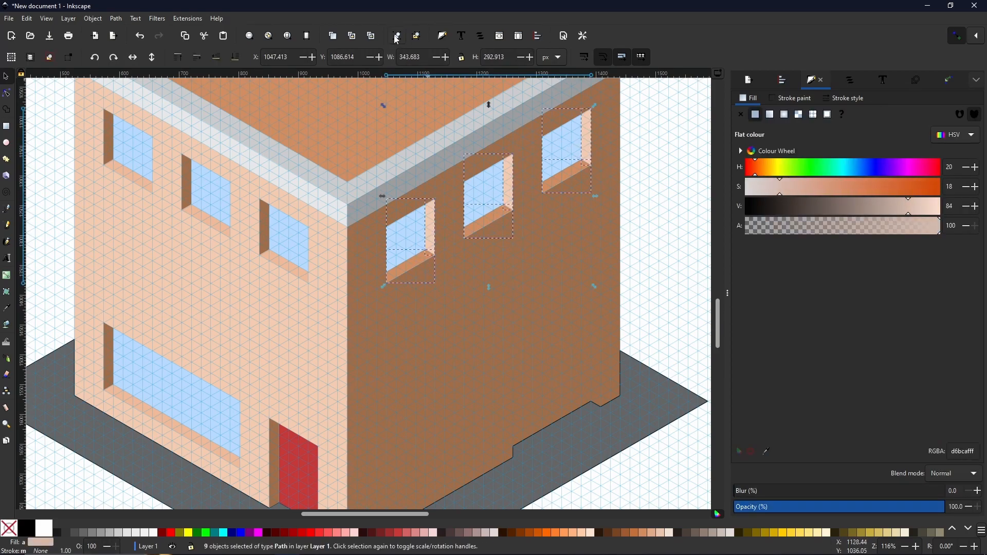
{"action": "left_click", "coordinate": [401, 40]}
{"action": "key", "text": "ctrl+d"}
{"action": "left_click_drag", "start_coordinate": [519, 202], "coordinate": [518, 288]}
Draw a garage door over the right wall's base notch, fill it with outline-free red c83737 and reduce its saturation to a pinkish red
{"action": "scroll", "coordinate": [203, 298], "scroll_direction": "down", "scroll_amount": 5}
{"action": "scroll", "coordinate": [203, 298], "scroll_direction": "right", "scroll_amount": 4}
{"action": "scroll", "coordinate": [210, 234], "scroll_direction": "down", "scroll_amount": 1}
{"action": "scroll", "coordinate": [209, 234], "scroll_direction": "right", "scroll_amount": 1}
{"action": "key", "text": "b"}
{"action": "left_click", "coordinate": [396, 295]}
{"action": "left_click", "coordinate": [396, 204]}
{"action": "left_click", "coordinate": [473, 159]}
{"action": "left_click", "coordinate": [473, 250]}
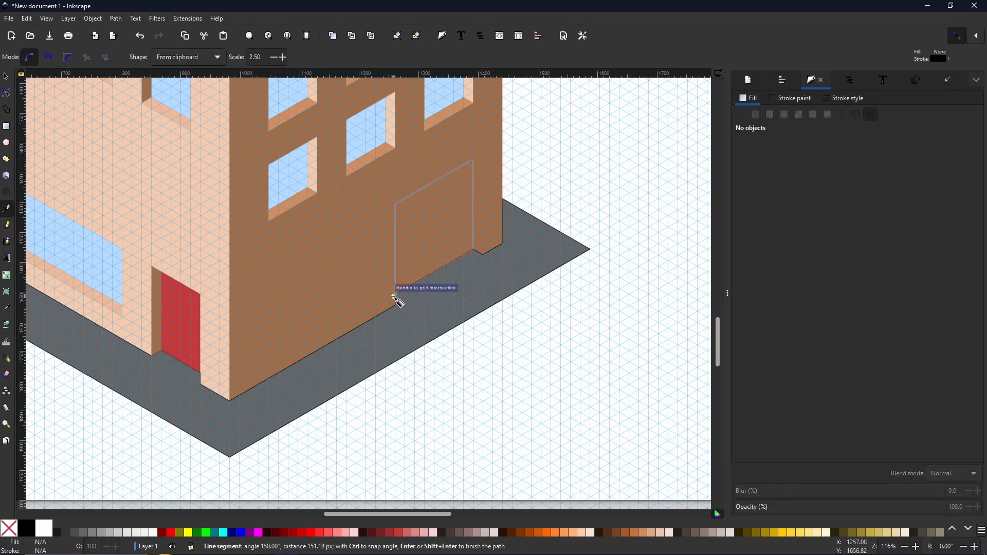
{"action": "left_click", "coordinate": [396, 294]}
{"action": "left_click", "coordinate": [755, 114]}
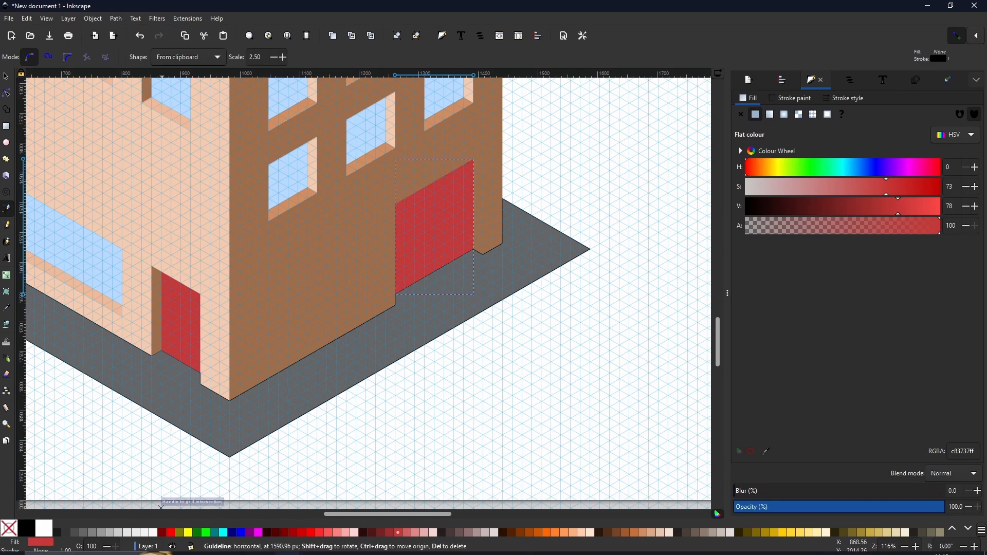
{"action": "left_click", "coordinate": [834, 187]}
Draw a narrow side reveal along the garage door's outer edge and fill it with the left wall's sampled peach f5cbaf, without an outline
{"action": "left_click", "coordinate": [473, 250]}
{"action": "left_click", "coordinate": [482, 254]}
{"action": "left_click", "coordinate": [483, 164]}
{"action": "left_click", "coordinate": [474, 159]}
{"action": "left_click", "coordinate": [473, 251]}
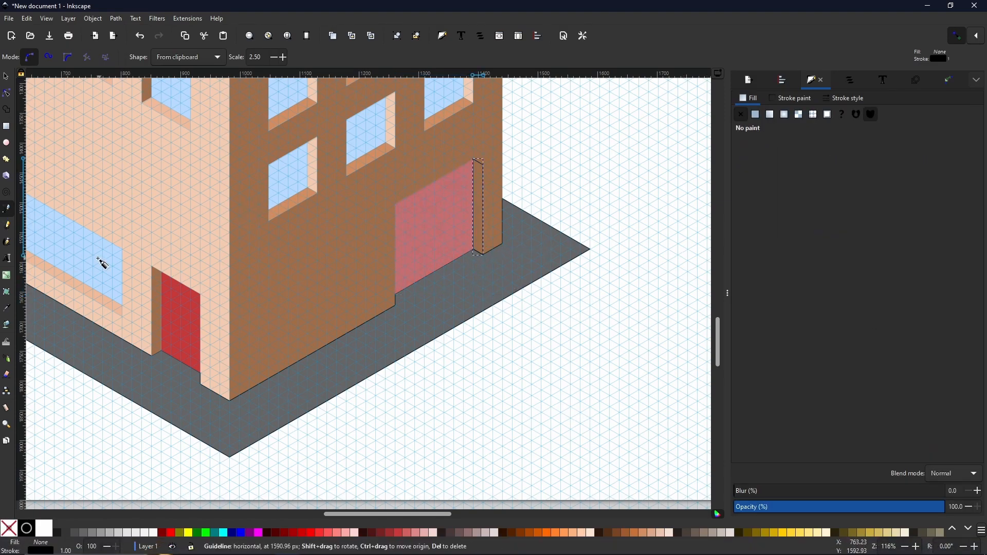
{"action": "key", "text": "d"}
{"action": "left_click", "coordinate": [110, 203]}
{"action": "key", "text": "s"}
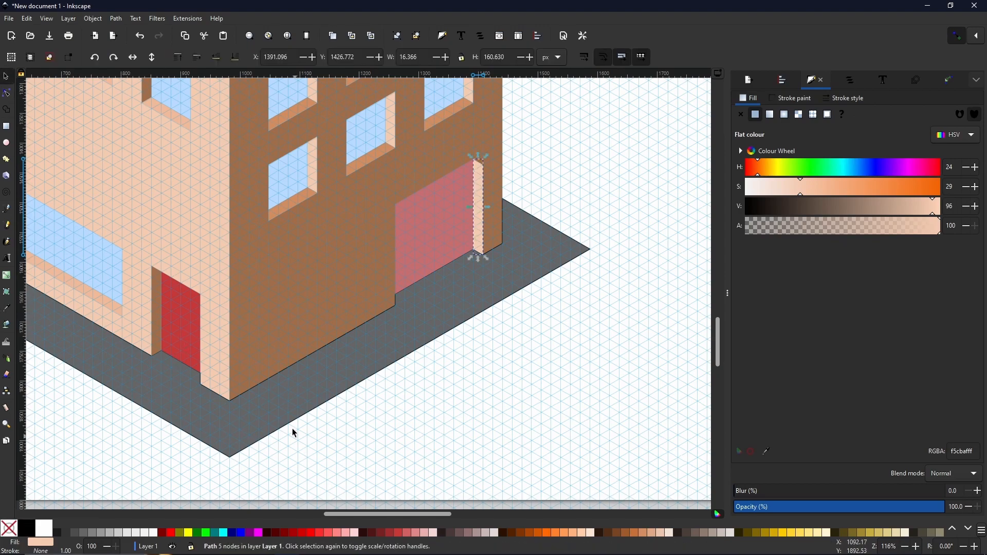
Remove the outline from the grey pavement shape
{"action": "left_click", "coordinate": [501, 263]}
{"action": "scroll", "coordinate": [417, 308], "scroll_direction": "down", "scroll_amount": 3}
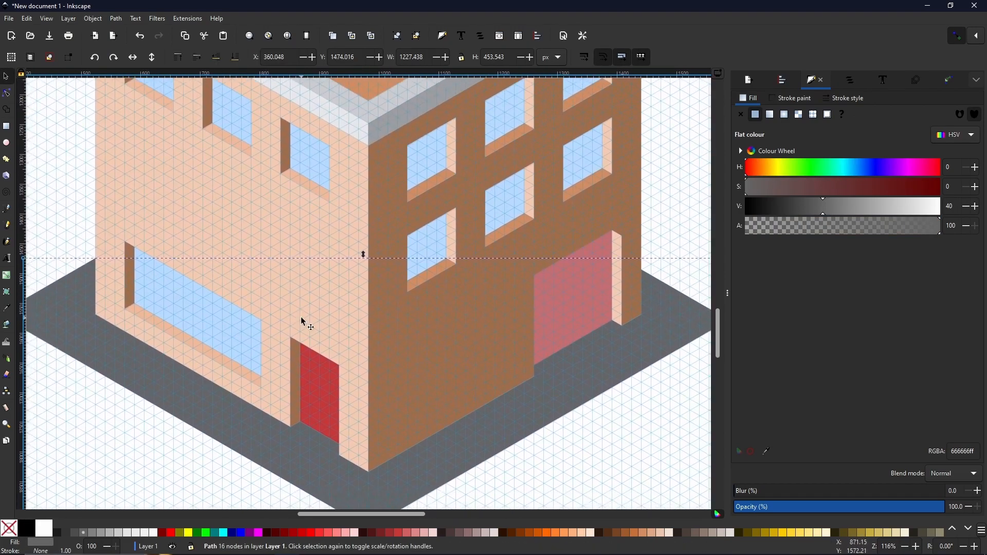
{"action": "left_click", "coordinate": [618, 442]}
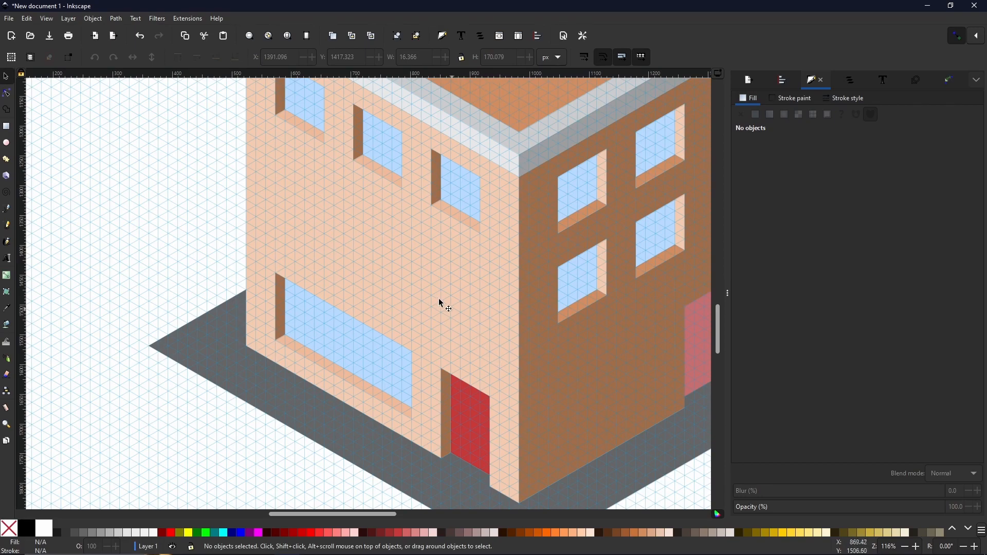
Draw a closed sign board with notched corners, about 360 px wide, across the left wall above the shop window and door
{"action": "left_click", "coordinate": [8, 210]}
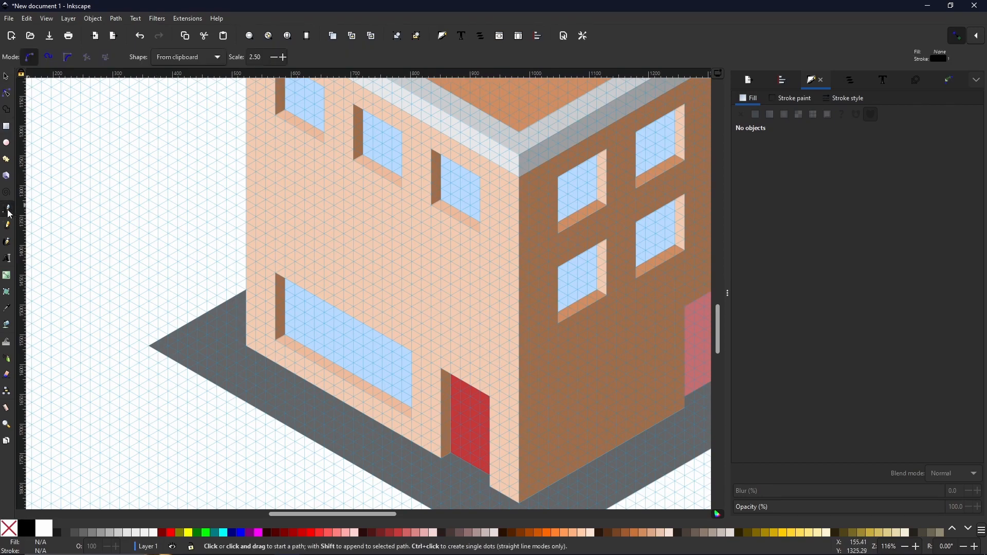
{"action": "left_click", "coordinate": [275, 204]}
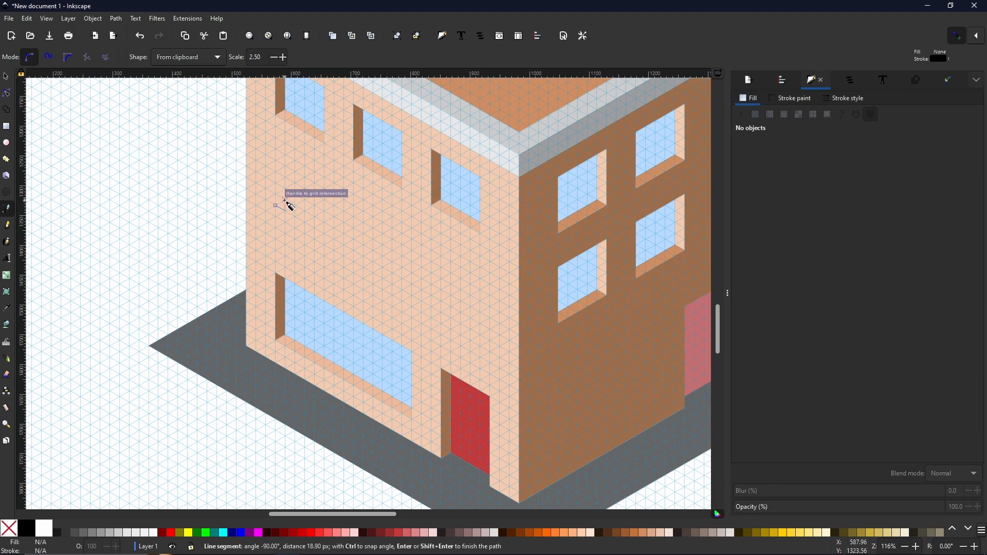
{"action": "left_click", "coordinate": [471, 307]}
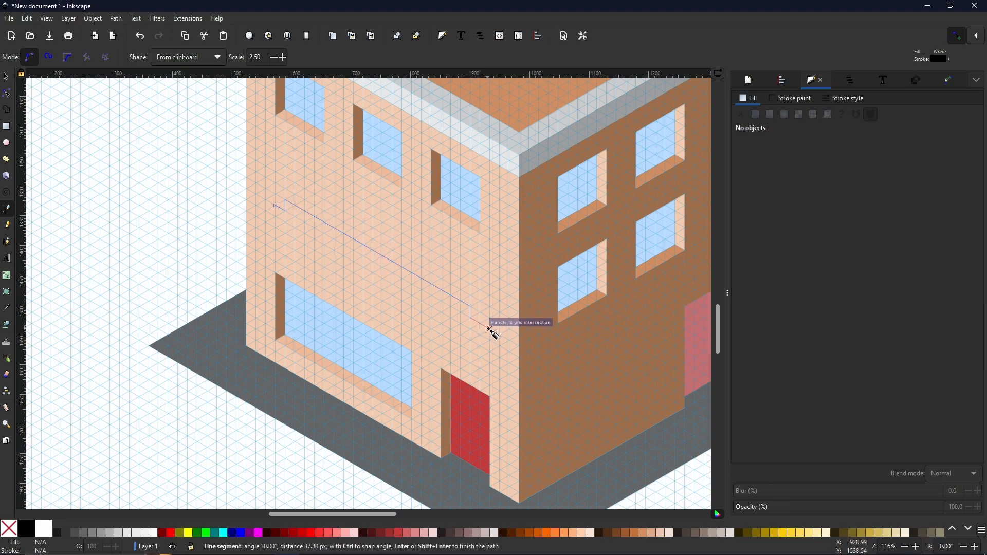
{"action": "left_click", "coordinate": [489, 327]}
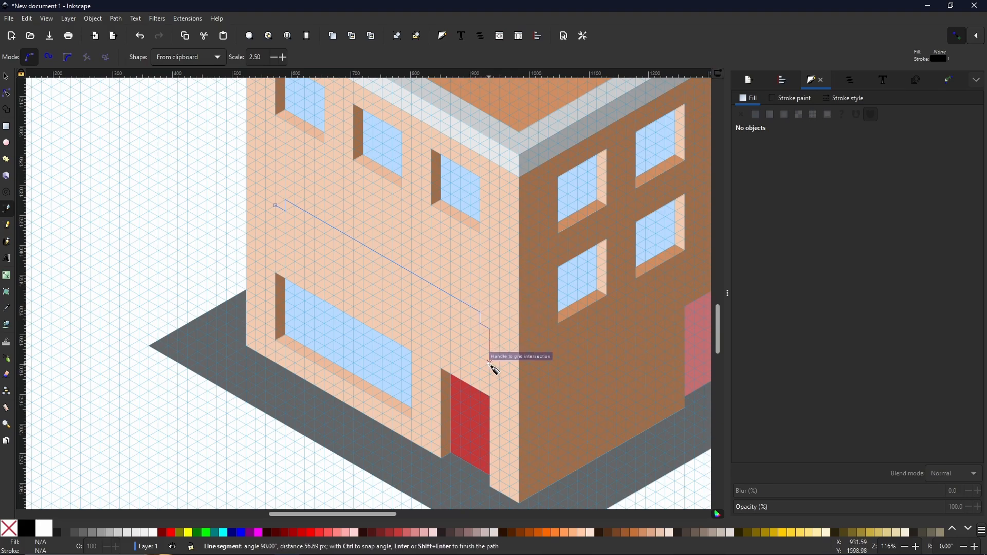
{"action": "left_click", "coordinate": [480, 368]}
{"action": "left_click", "coordinate": [285, 255]}
{"action": "left_click", "coordinate": [286, 244]}
{"action": "left_click", "coordinate": [275, 239]}
{"action": "left_click", "coordinate": [275, 205]}
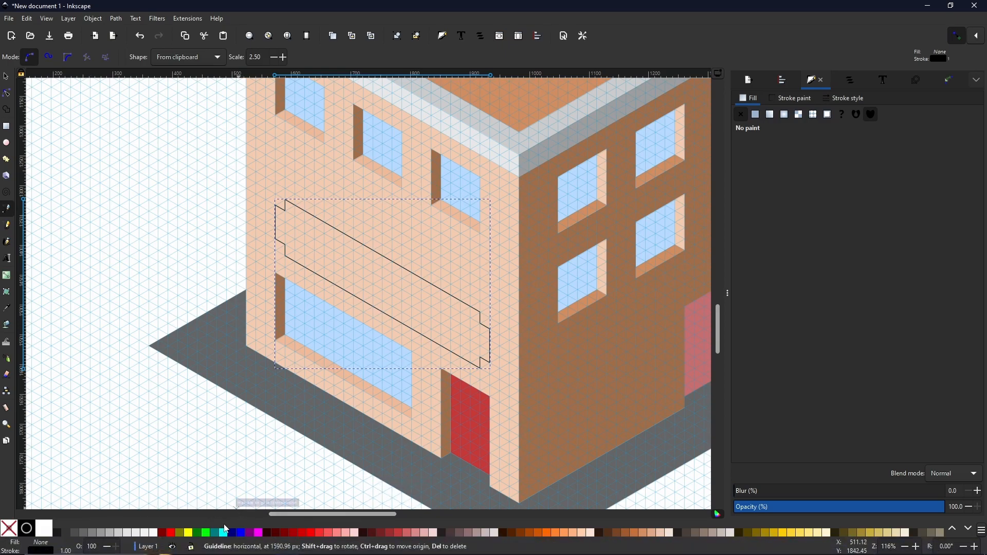
Fill the sign board with the grey-brown 917c6f and remove its outline
{"action": "left_click", "coordinate": [201, 535]}
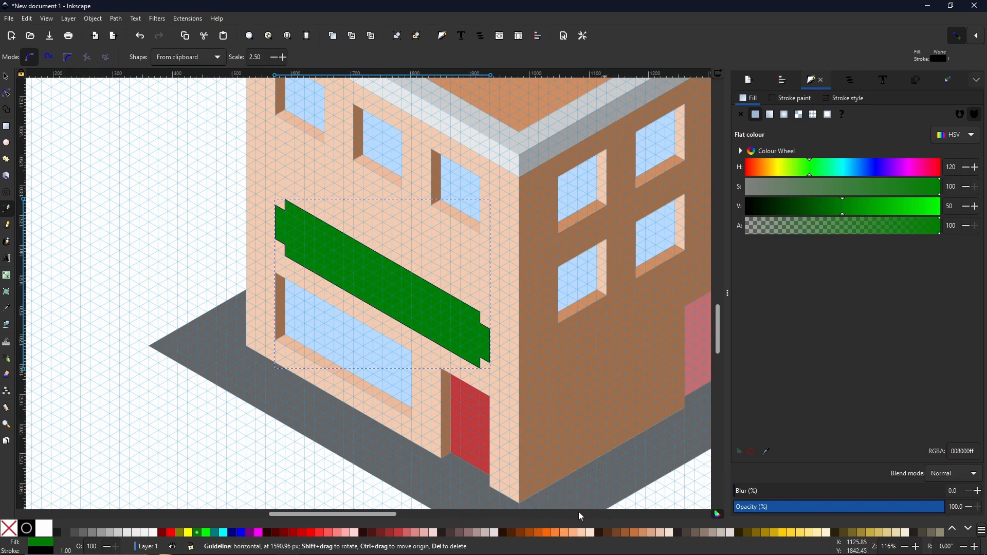
{"action": "left_click", "coordinate": [695, 533]}
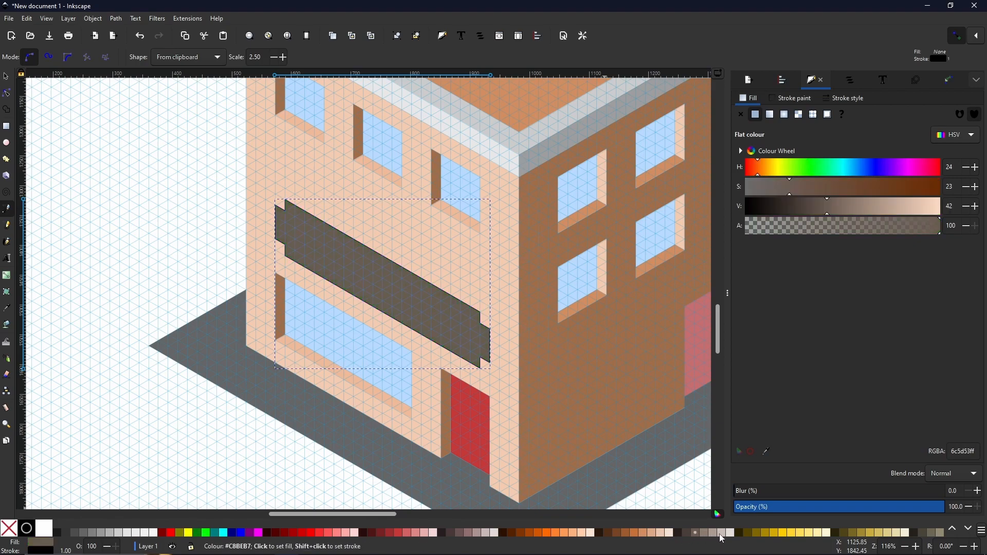
{"action": "left_click", "coordinate": [721, 537]}
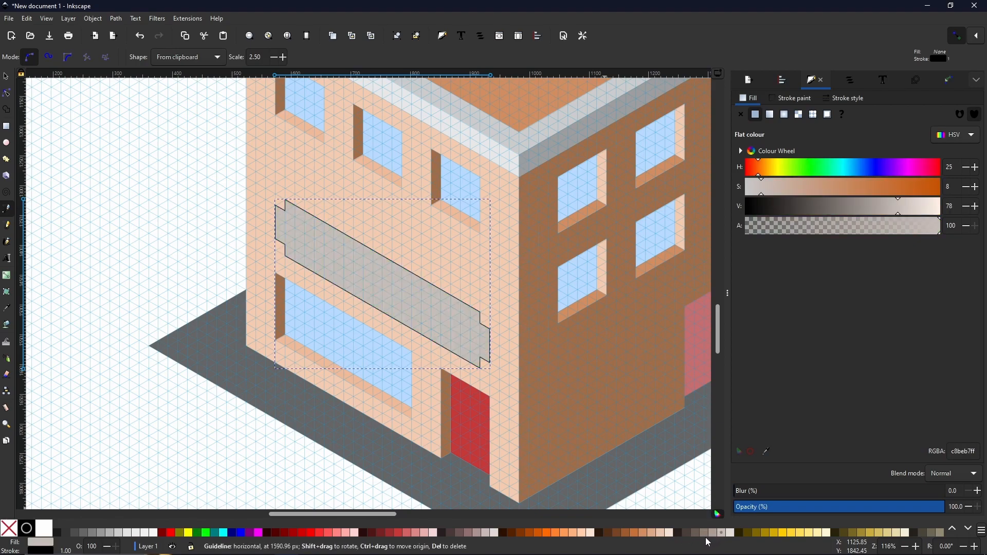
{"action": "left_click", "coordinate": [695, 533]}
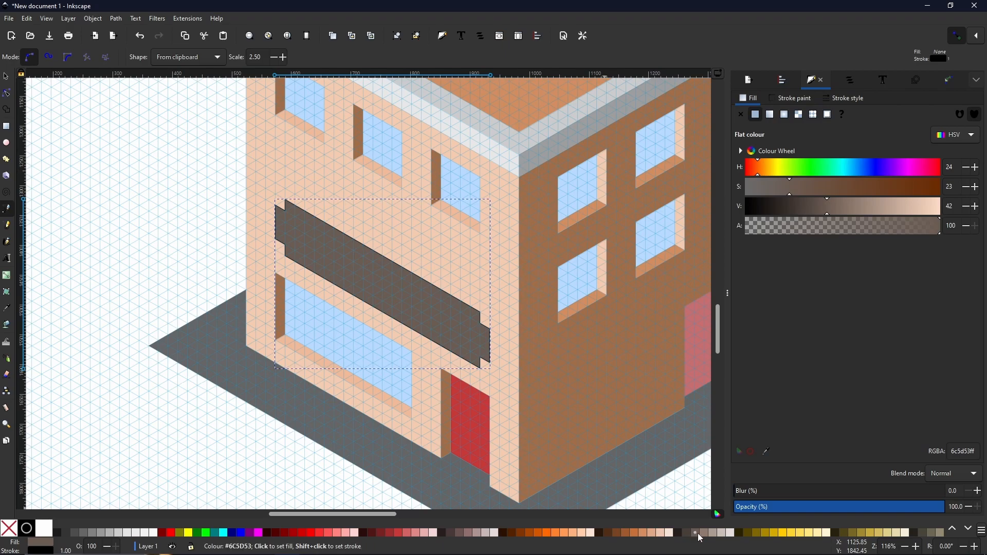
{"action": "left_click", "coordinate": [704, 533]}
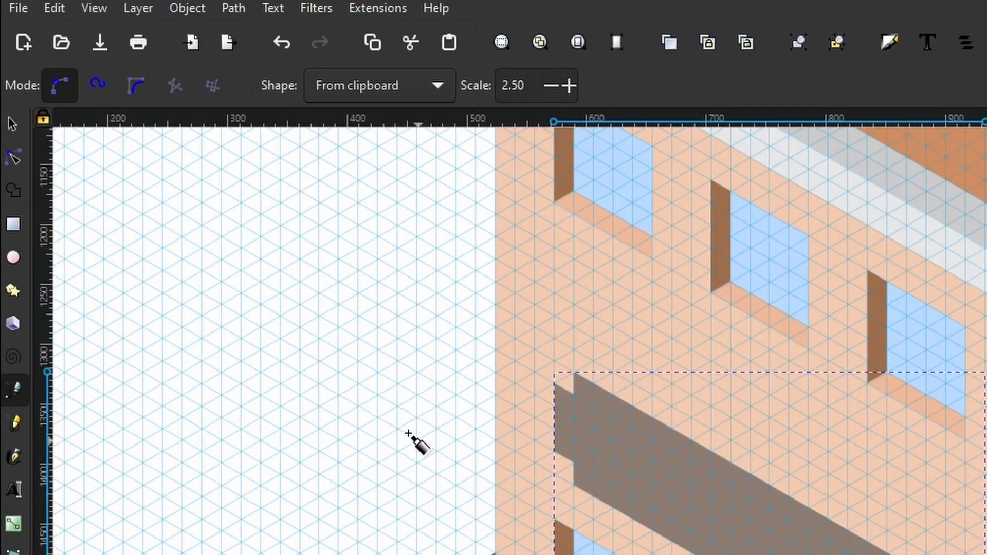
Hide the page grid and skew the sign board vertically by -30° so its long edges are horizontal
{"action": "left_click", "coordinate": [93, 8]}
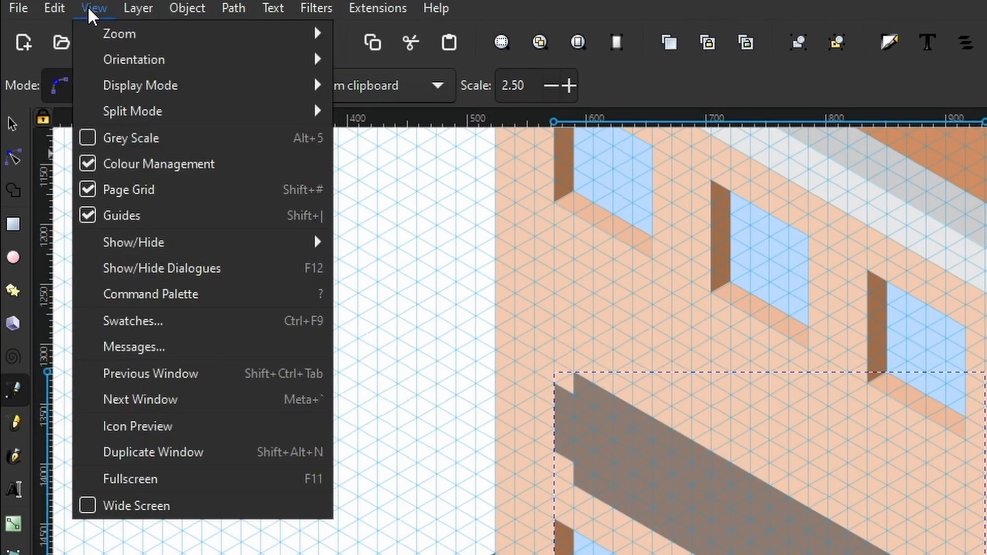
{"action": "left_click", "coordinate": [125, 191]}
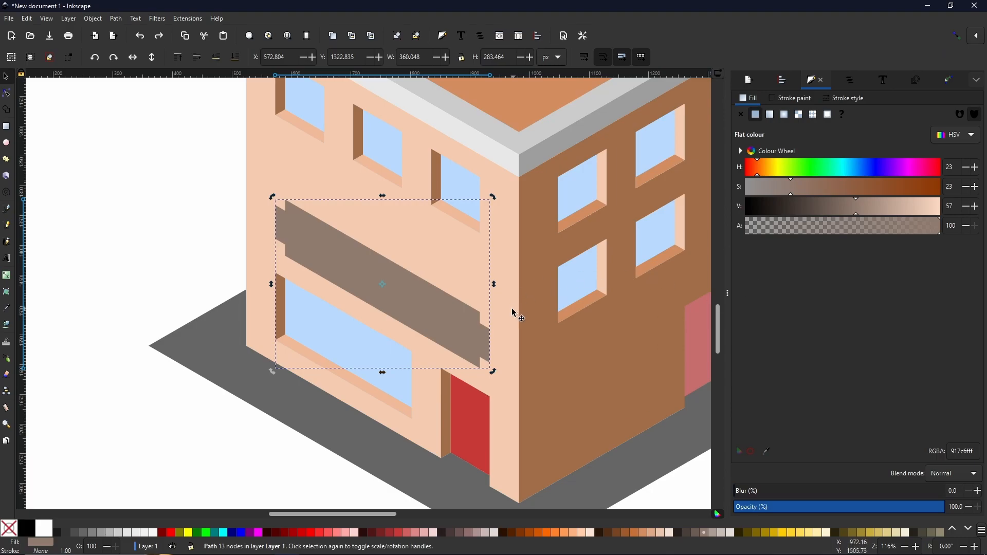
{"action": "left_click_drag", "start_coordinate": [495, 287], "coordinate": [511, 191]}
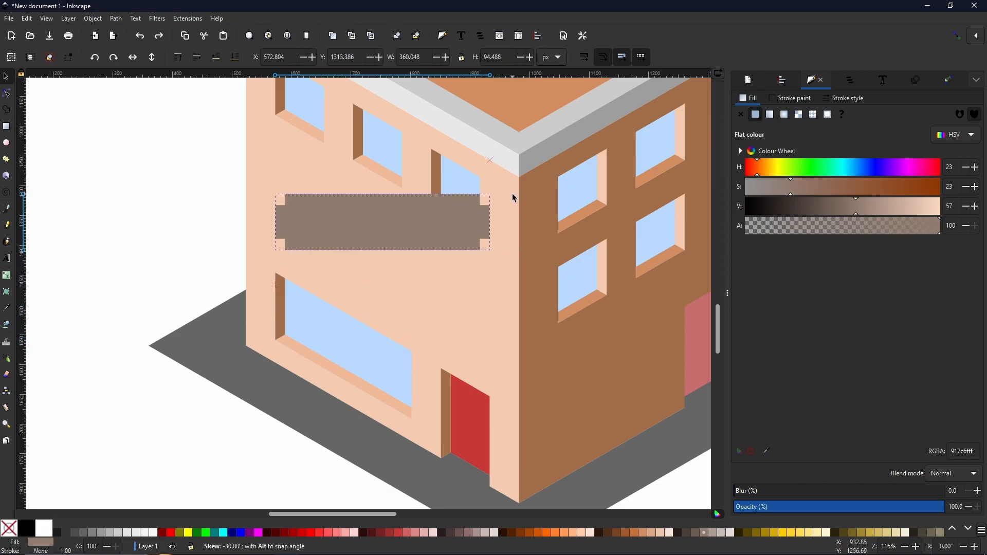
{"action": "left_click_drag", "start_coordinate": [512, 194], "coordinate": [512, 194]}
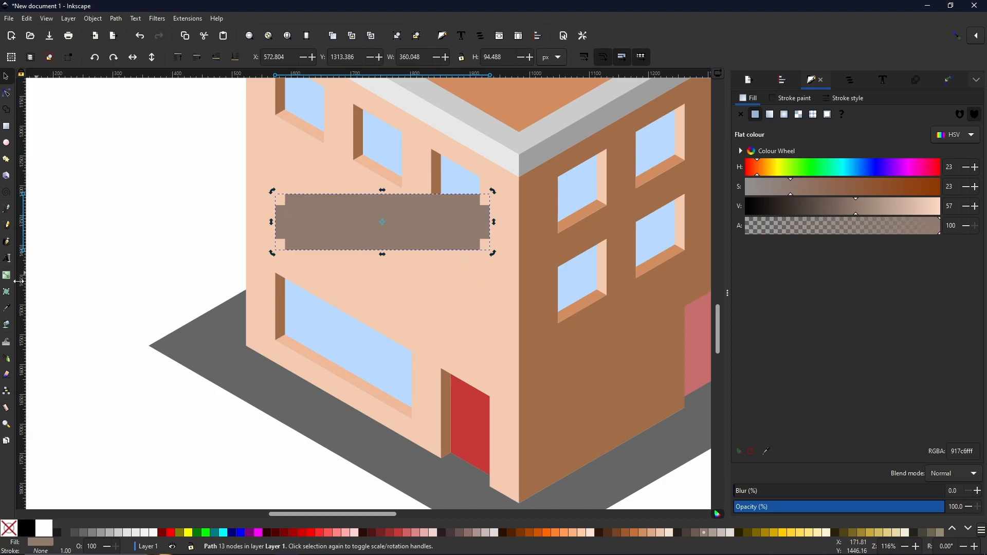
Write the text "My Shop" on the blank canvas beside the building and set its font to Anton
{"action": "left_click", "coordinate": [8, 258]}
{"action": "left_click", "coordinate": [153, 191]}
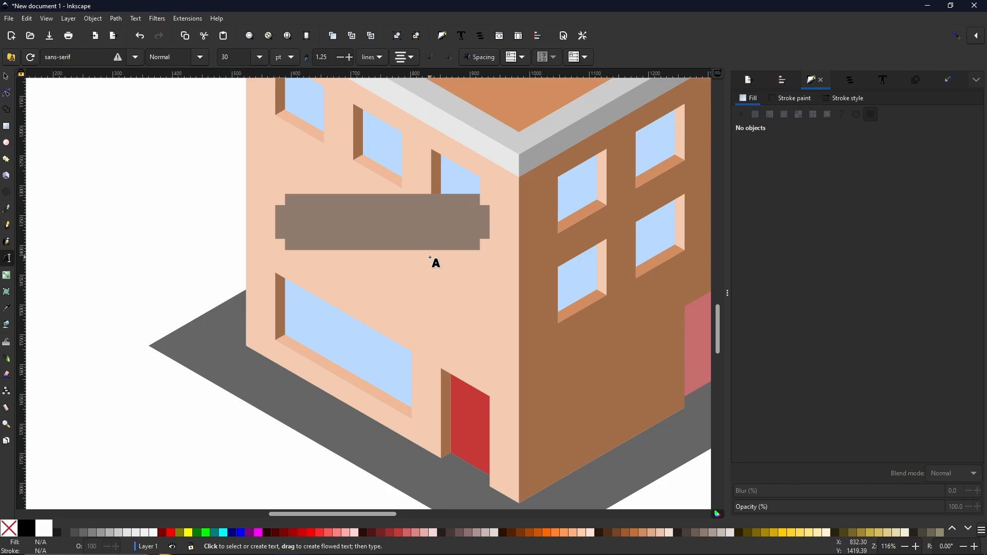
{"action": "type", "text": "My "}
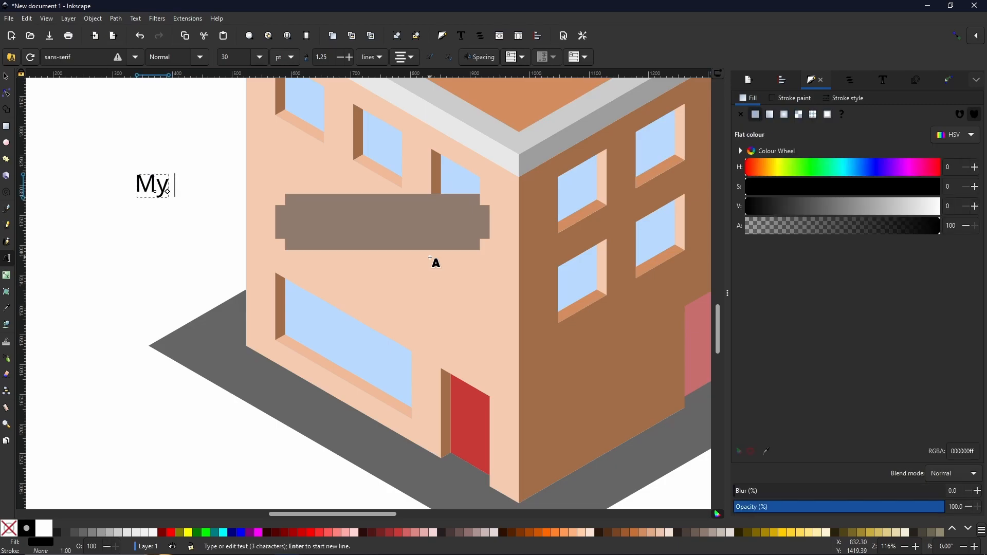
{"action": "type", "text": "Shop"}
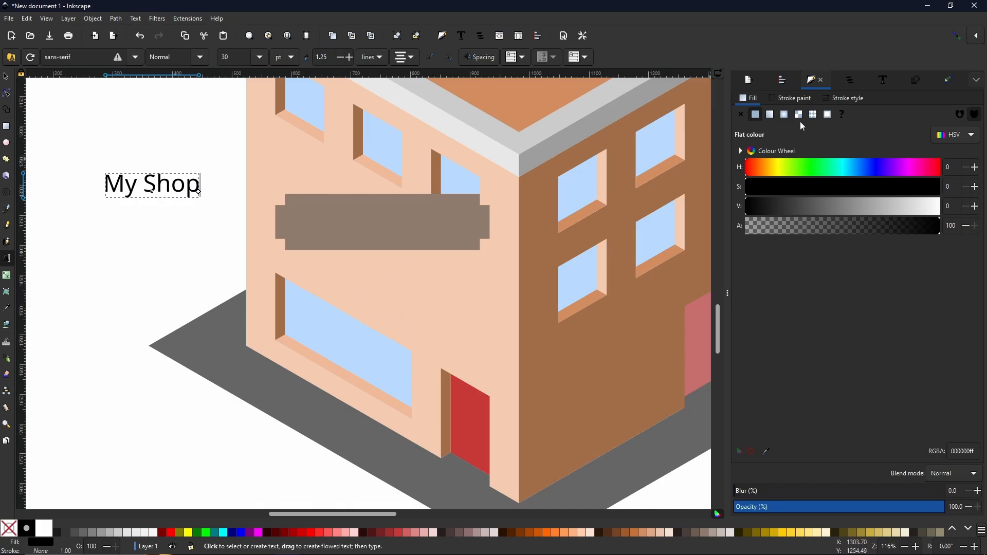
{"action": "left_click", "coordinate": [878, 84]}
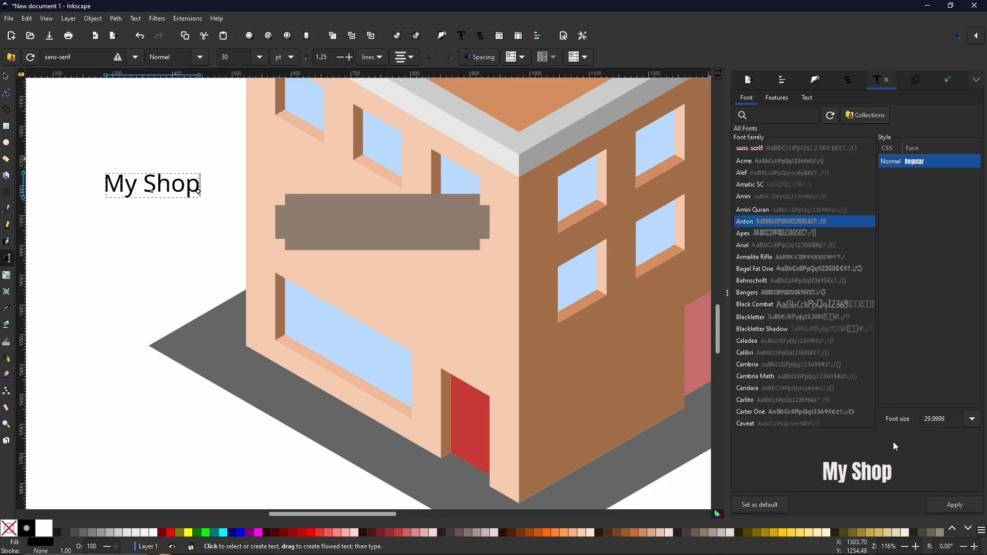
{"action": "left_click", "coordinate": [937, 508]}
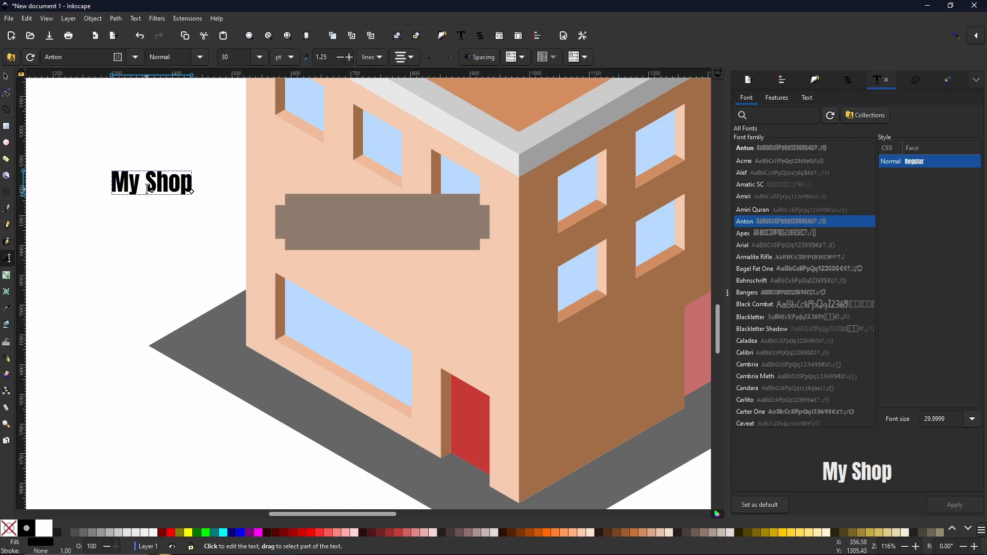
Centre the "My Shop" text horizontally and vertically on the sign board
{"action": "key", "text": "s"}
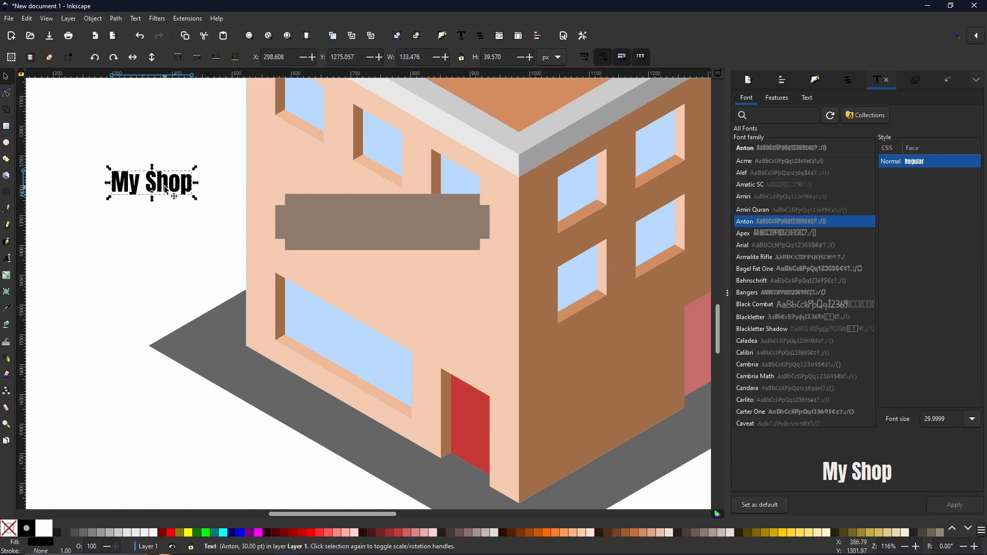
{"action": "left_click_drag", "start_coordinate": [172, 189], "coordinate": [206, 236]}
{"action": "left_click", "coordinate": [329, 235], "text": "shift"}
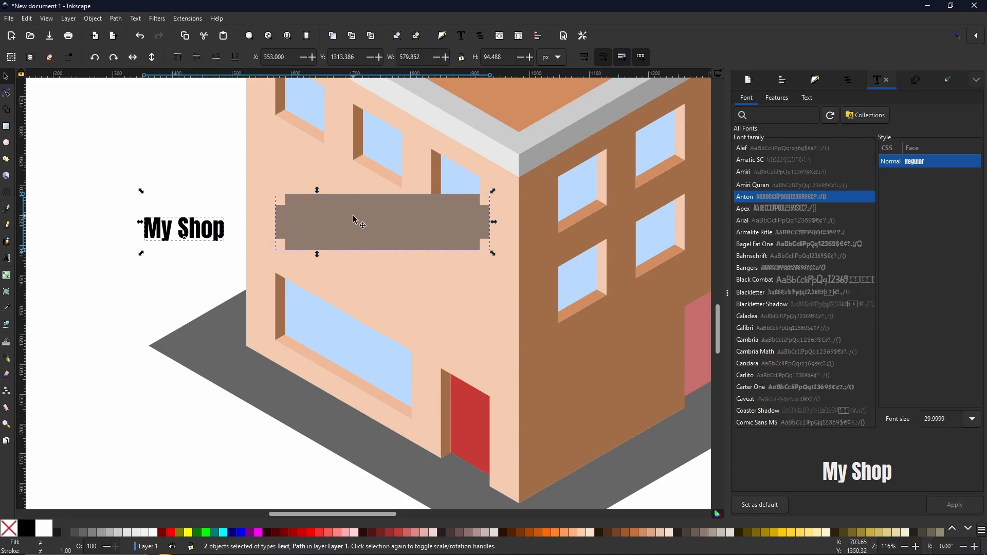
{"action": "left_click", "coordinate": [783, 80]}
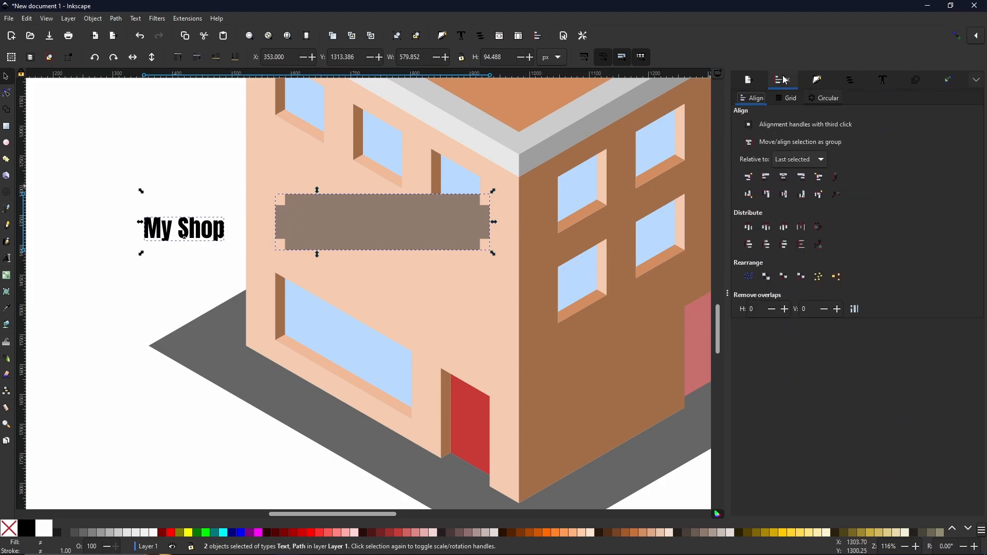
{"action": "left_click", "coordinate": [785, 177]}
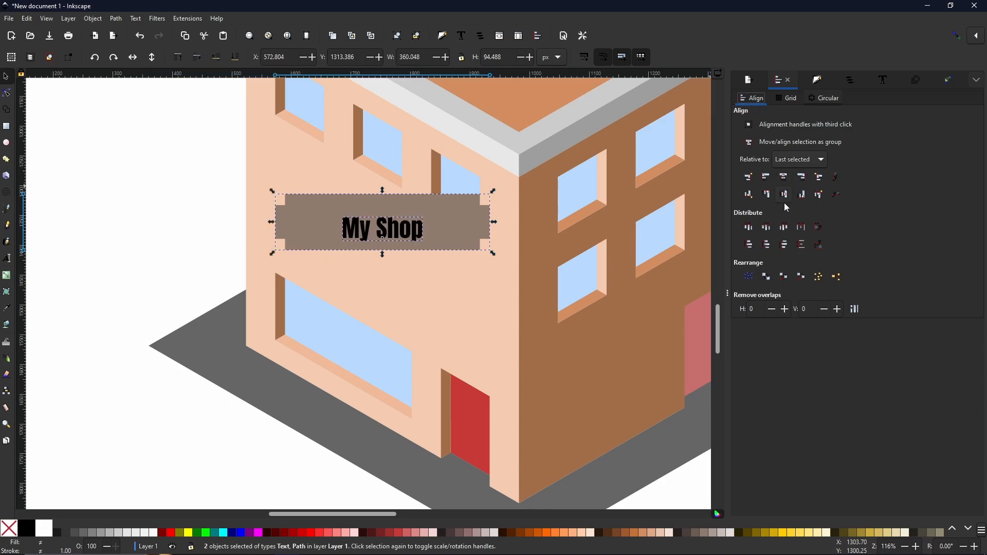
{"action": "left_click", "coordinate": [782, 196]}
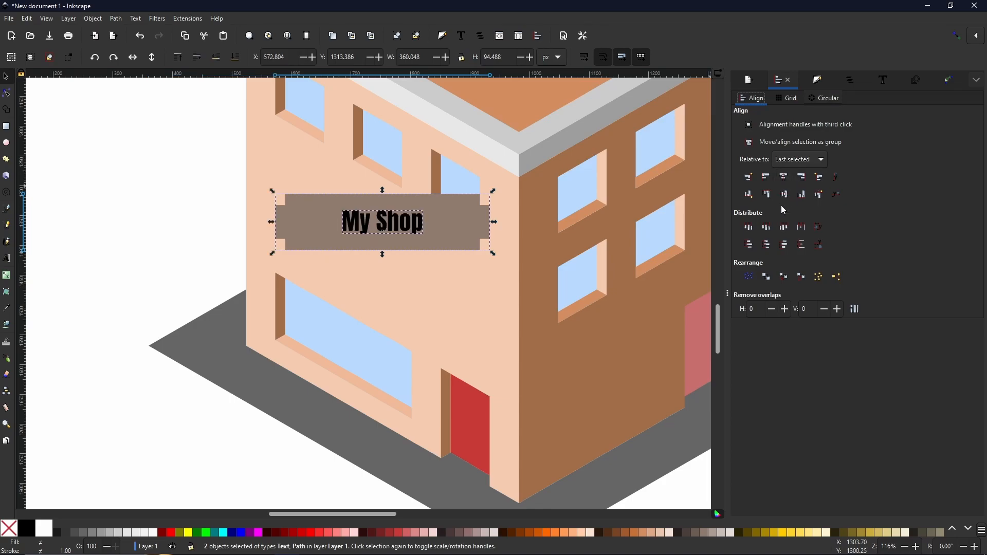
Enlarge the "My Shop" text about its centre to about 213 px wide
{"action": "left_click", "coordinate": [190, 175]}
{"action": "left_click", "coordinate": [394, 227]}
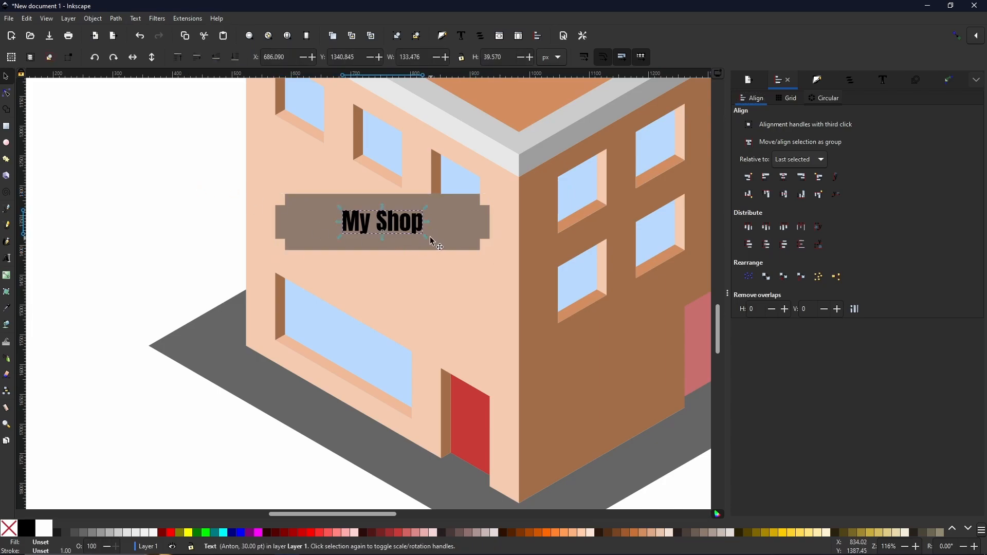
{"action": "left_click_drag", "start_coordinate": [424, 237], "coordinate": [449, 246]}
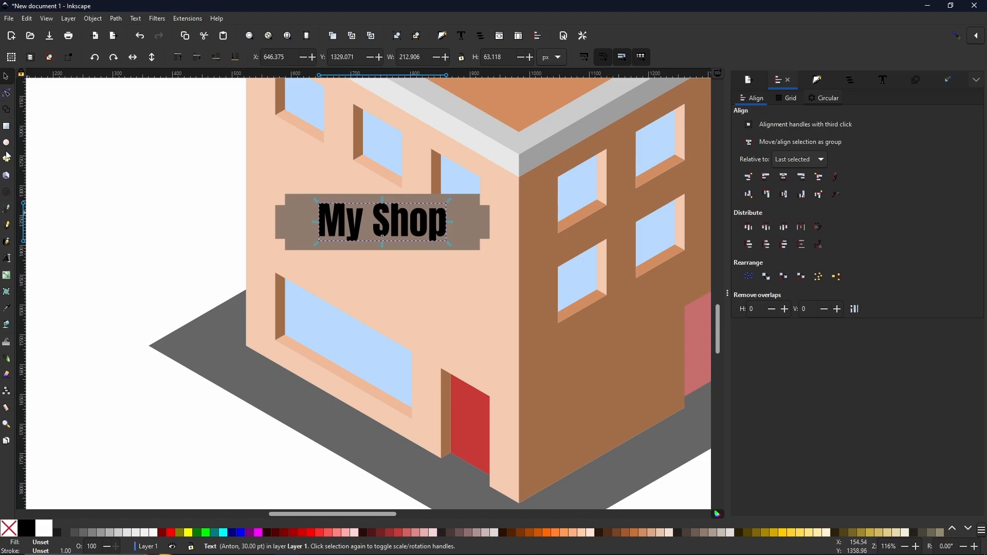
Draw a black circle about 12 px across and place it in the sign board's upper-left corner as a screw
{"action": "key", "text": "e"}
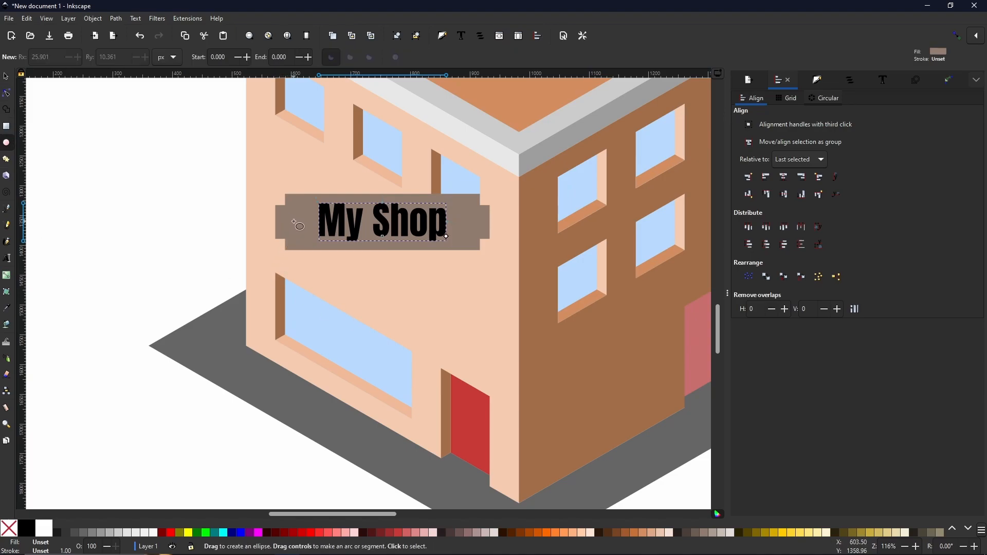
{"action": "left_click_drag", "start_coordinate": [294, 222], "coordinate": [305, 229]}
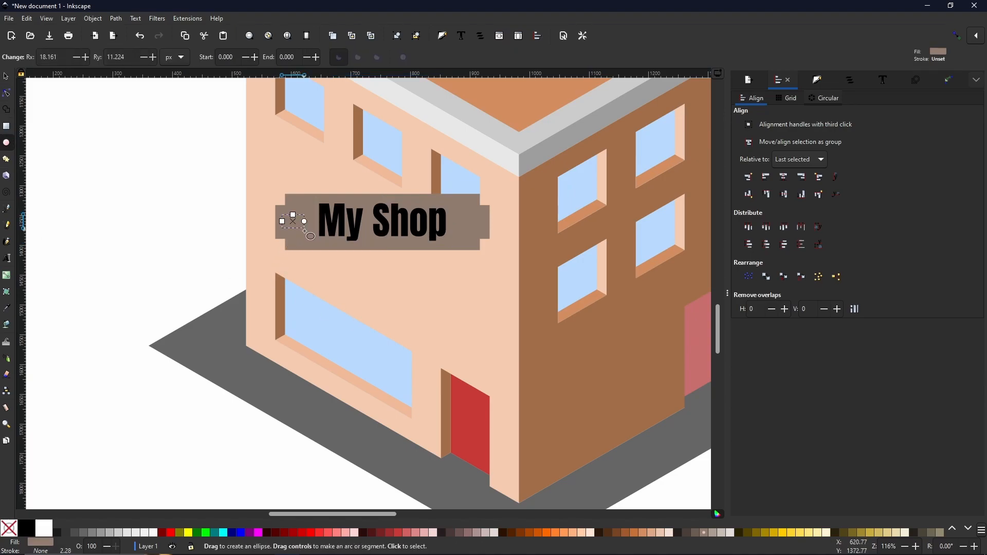
{"action": "left_click", "coordinate": [28, 528]}
{"action": "key", "text": "Delete"}
{"action": "left_click_drag", "start_coordinate": [293, 202], "coordinate": [296, 206]}
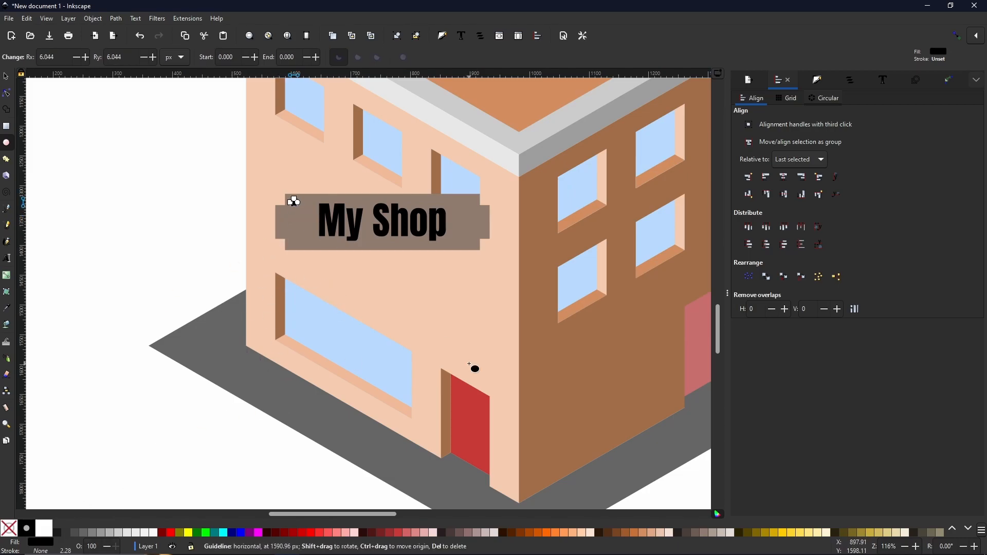
{"action": "scroll", "coordinate": [326, 235], "scroll_direction": "up", "scroll_amount": 2}
{"action": "left_click_drag", "start_coordinate": [303, 261], "coordinate": [244, 312]}
{"action": "left_click", "coordinate": [6, 78]}
{"action": "left_click_drag", "start_coordinate": [200, 219], "coordinate": [196, 217]}
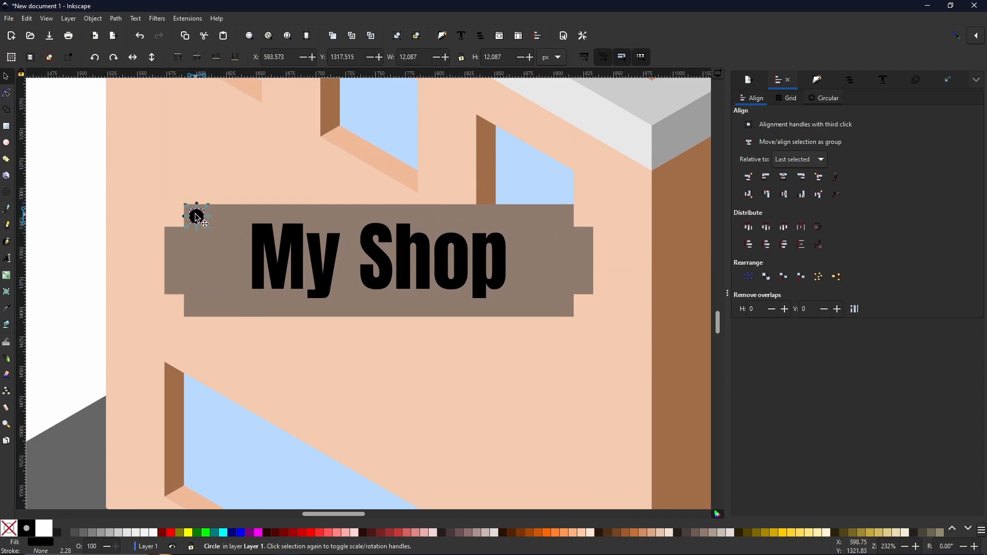
Duplicate the black circle into the other three corners of the sign board
{"action": "key", "text": "ctrl+d"}
{"action": "left_click_drag", "start_coordinate": [198, 218], "coordinate": [611, 261]}
{"action": "key", "text": "ctrl+d"}
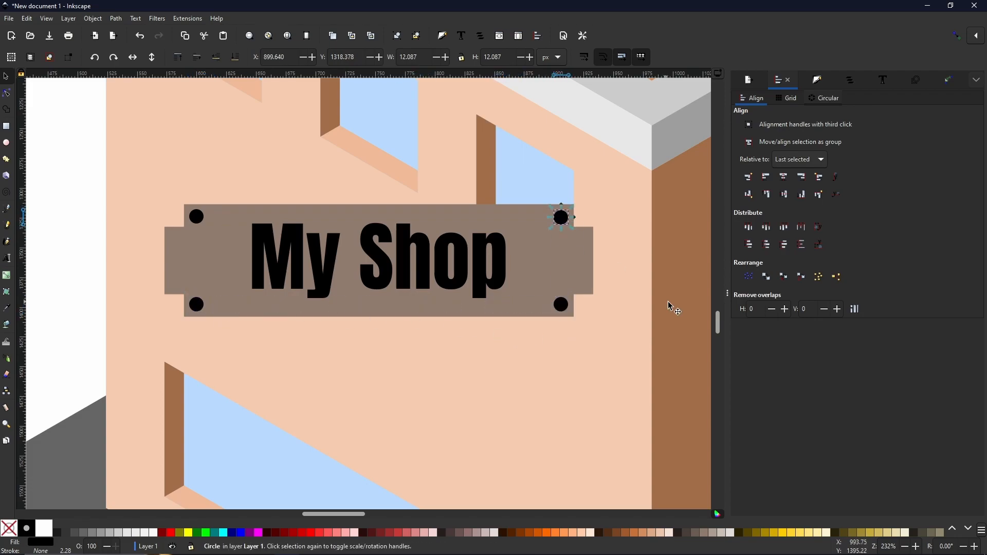
Align the four corner circles pair by pair so the rows are level and the columns line up vertically
{"action": "left_click", "coordinate": [202, 215], "text": "shift"}
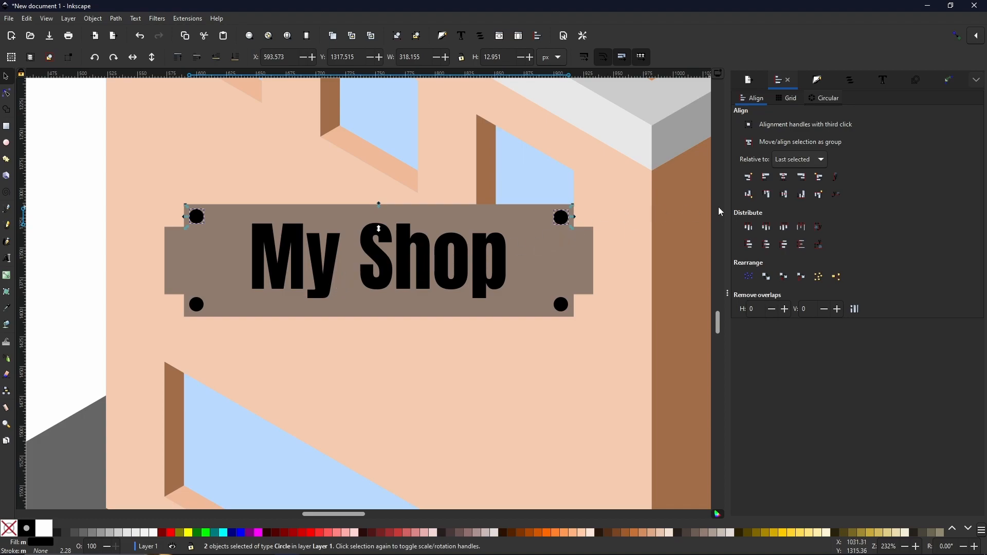
{"action": "left_click", "coordinate": [784, 197]}
{"action": "left_click", "coordinate": [191, 239]}
{"action": "left_click", "coordinate": [194, 221]}
{"action": "left_click", "coordinate": [198, 305], "text": "shift"}
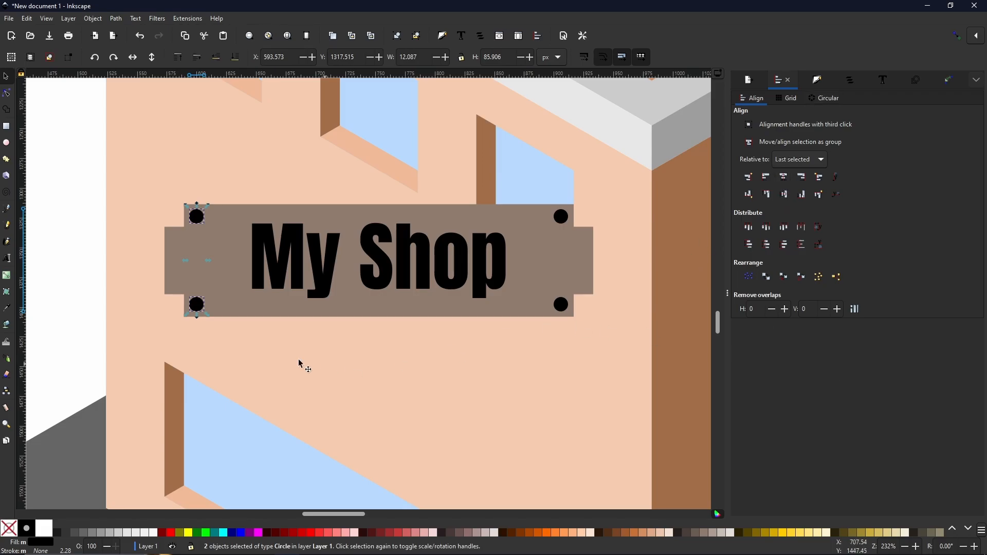
{"action": "left_click", "coordinate": [245, 347]}
{"action": "left_click", "coordinate": [197, 304]}
{"action": "left_click", "coordinate": [561, 304], "text": "shift"}
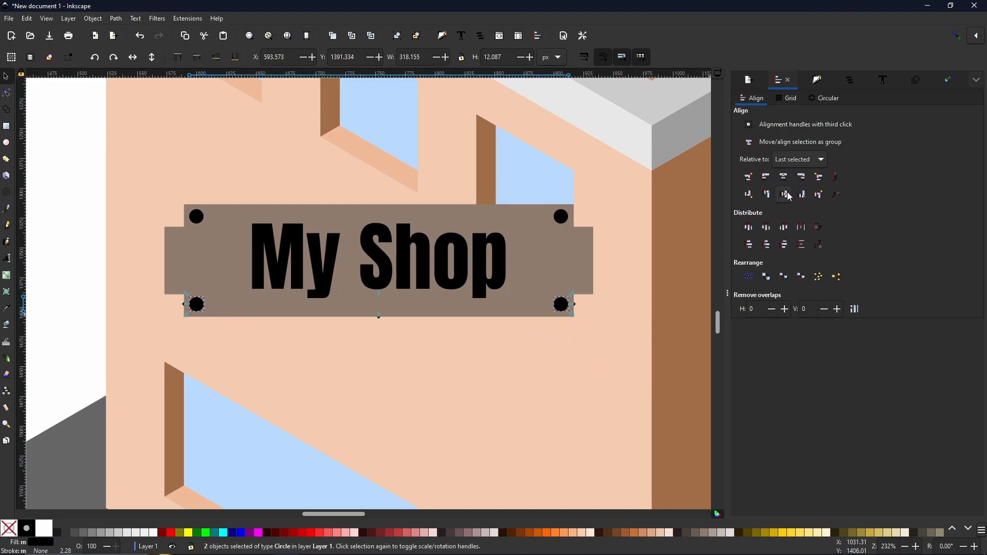
{"action": "left_click", "coordinate": [612, 323]}
{"action": "left_click", "coordinate": [561, 304]}
{"action": "left_click", "coordinate": [562, 215], "text": "shift"}
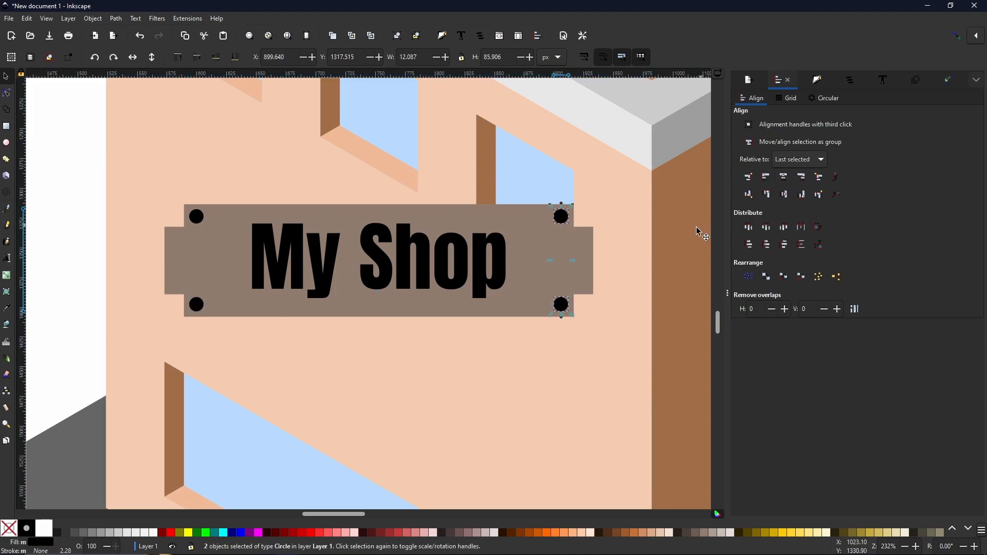
Group the sign board, its text and the four corner circles
{"action": "left_click", "coordinate": [594, 248]}
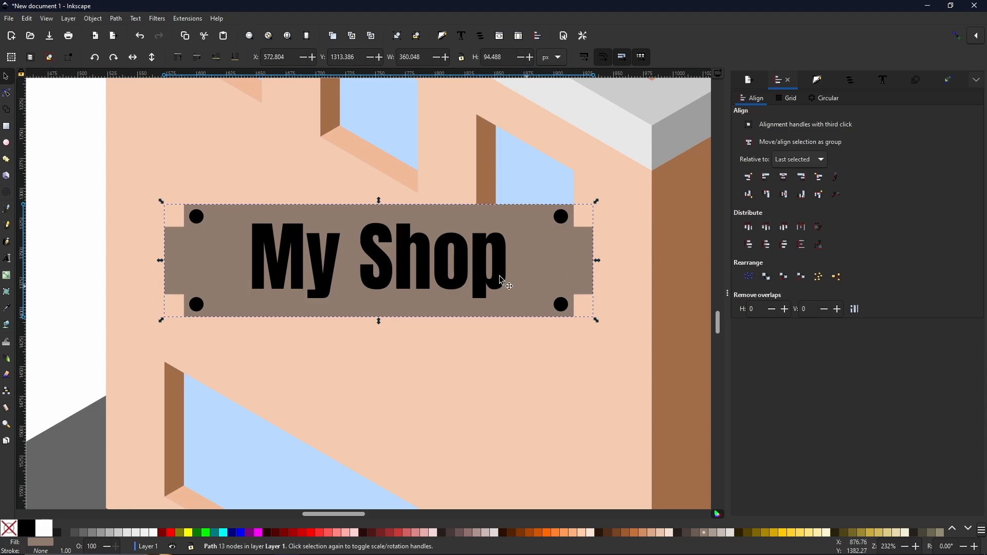
{"action": "left_click_drag", "start_coordinate": [60, 194], "coordinate": [682, 404]}
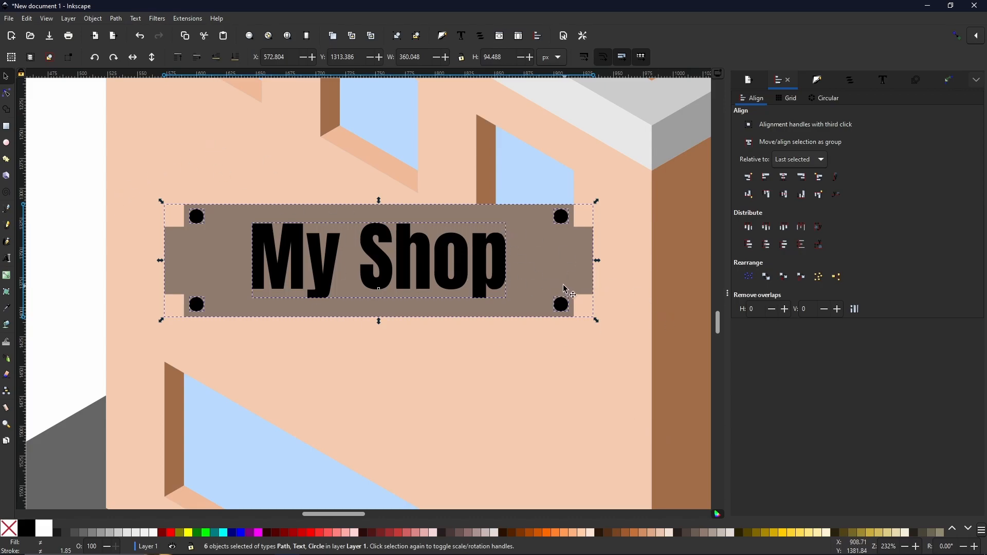
{"action": "left_click", "coordinate": [396, 37]}
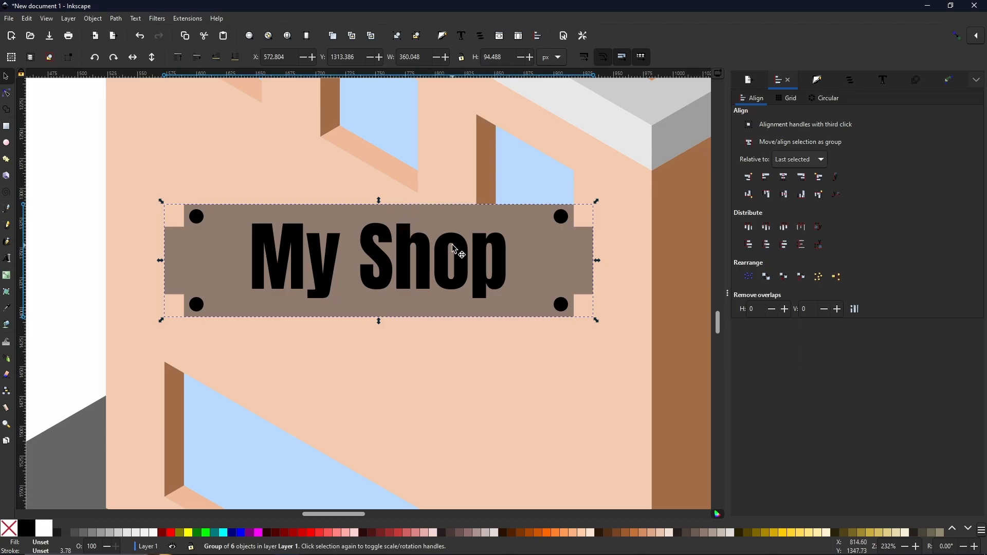
Skew the sign group vertically by 30° so it follows the slope of the left wall
{"action": "left_click", "coordinate": [530, 249]}
{"action": "left_click_drag", "start_coordinate": [597, 263], "coordinate": [604, 332]}
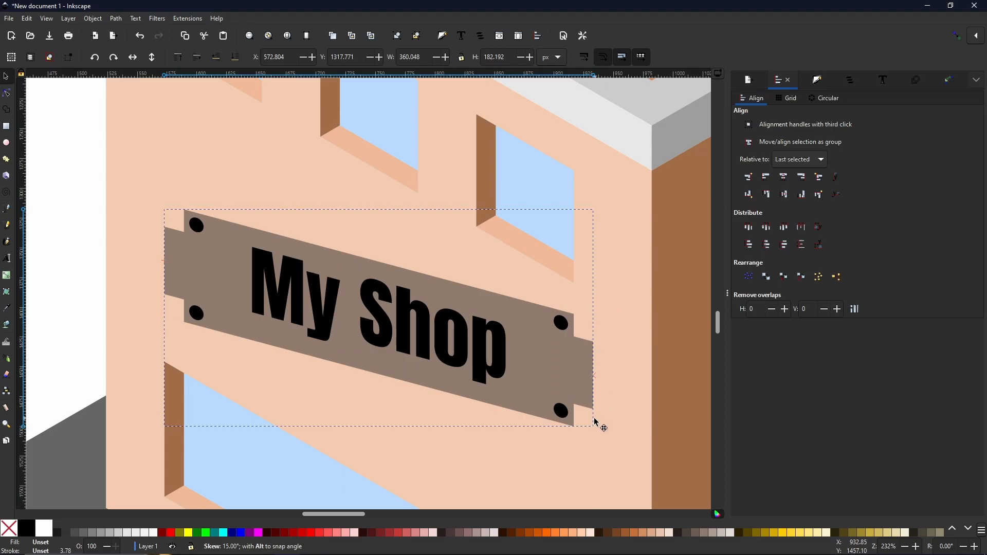
{"action": "left_click_drag", "start_coordinate": [593, 441], "coordinate": [594, 455]}
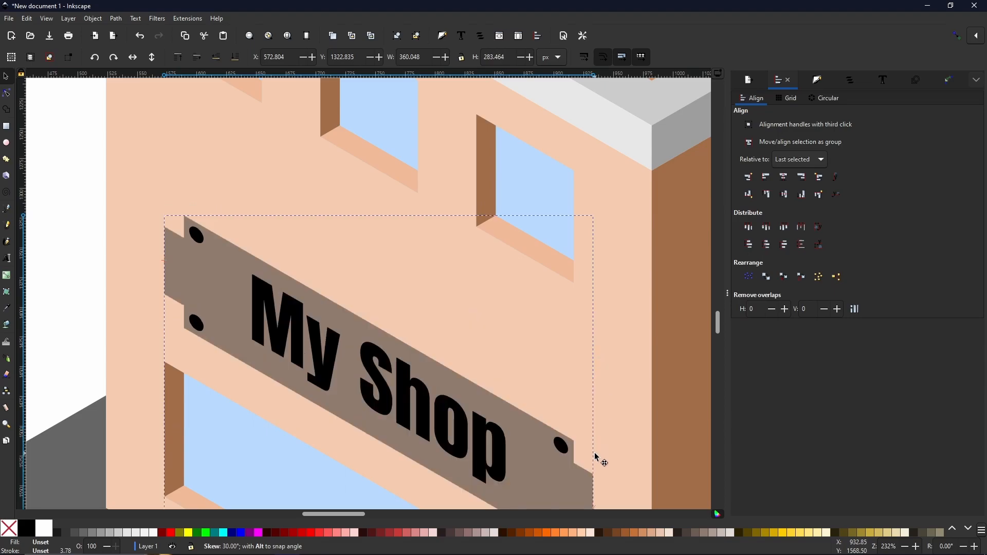
{"action": "left_click_drag", "start_coordinate": [467, 406], "coordinate": [519, 217]}
{"action": "scroll", "coordinate": [494, 269], "scroll_direction": "down", "scroll_amount": 3}
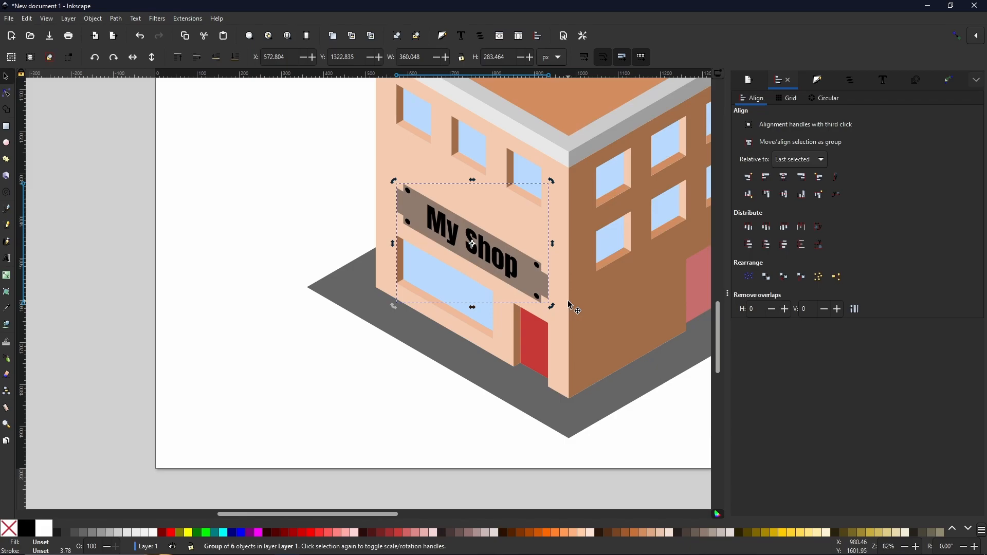
{"action": "key", "text": "Escape"}
Show the page grid again for drawing the sign's depth with the Pen tool
{"action": "left_click_drag", "start_coordinate": [519, 284], "coordinate": [416, 335]}
{"action": "scroll", "coordinate": [417, 335], "scroll_direction": "up", "scroll_amount": 2}
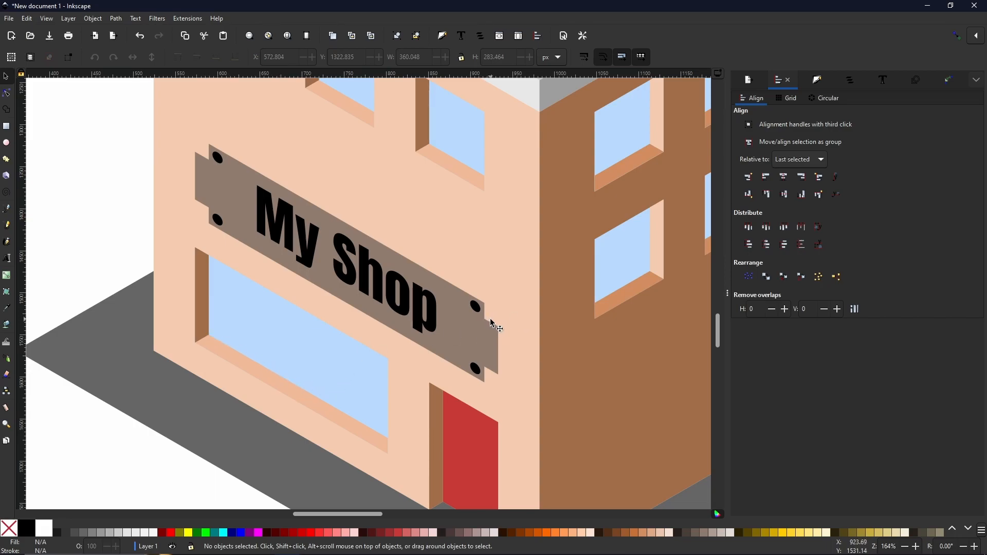
{"action": "key", "text": "b"}
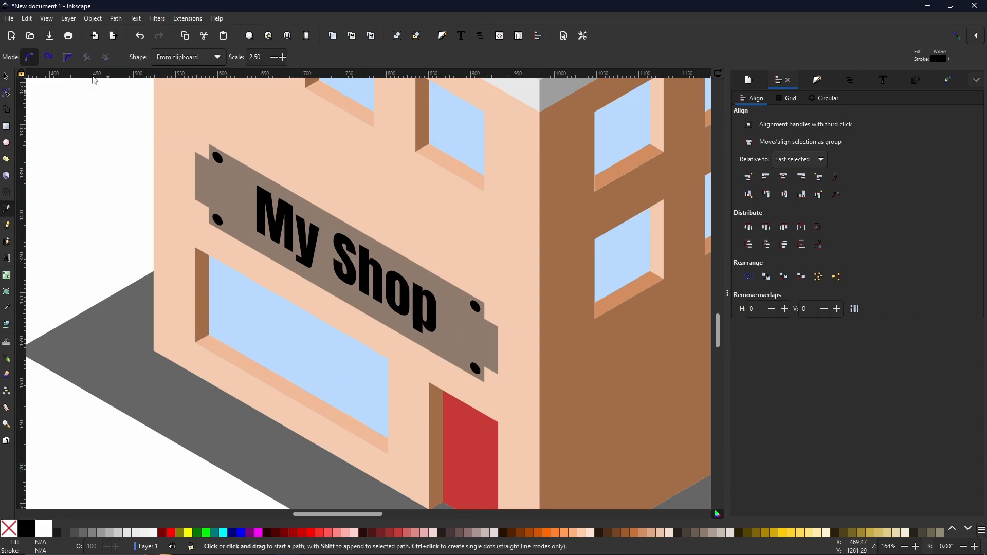
{"action": "left_click", "coordinate": [51, 21]}
{"action": "left_click", "coordinate": [34, 19]}
{"action": "left_click", "coordinate": [46, 20]}
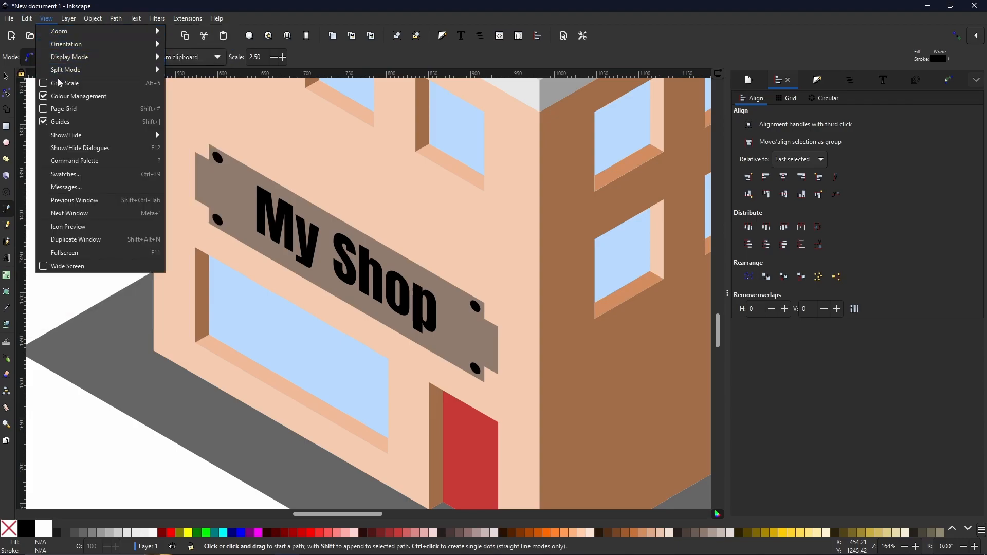
{"action": "left_click", "coordinate": [66, 109]}
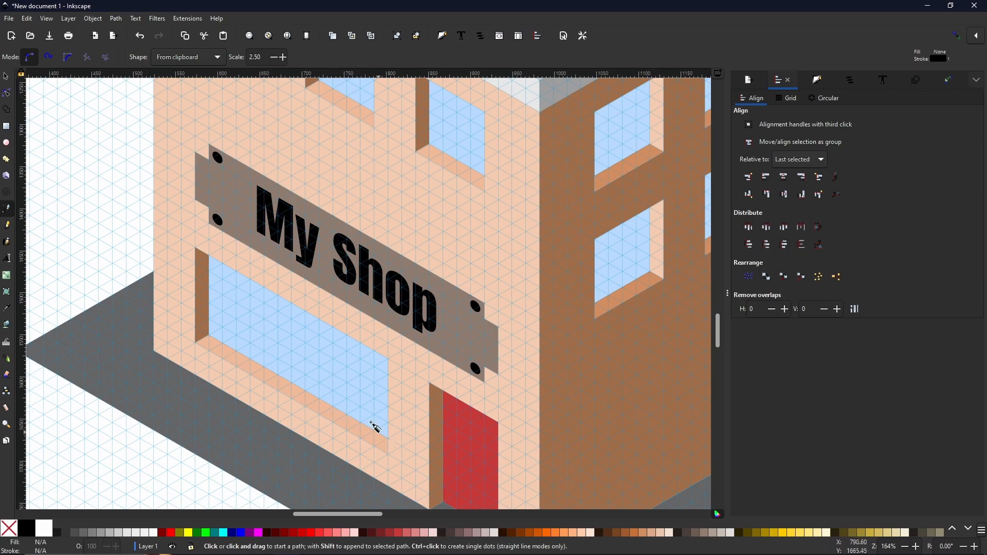
Draw a small closed triangle on the grid in the upper-left notch of the sign board
{"action": "left_click", "coordinate": [196, 150]}
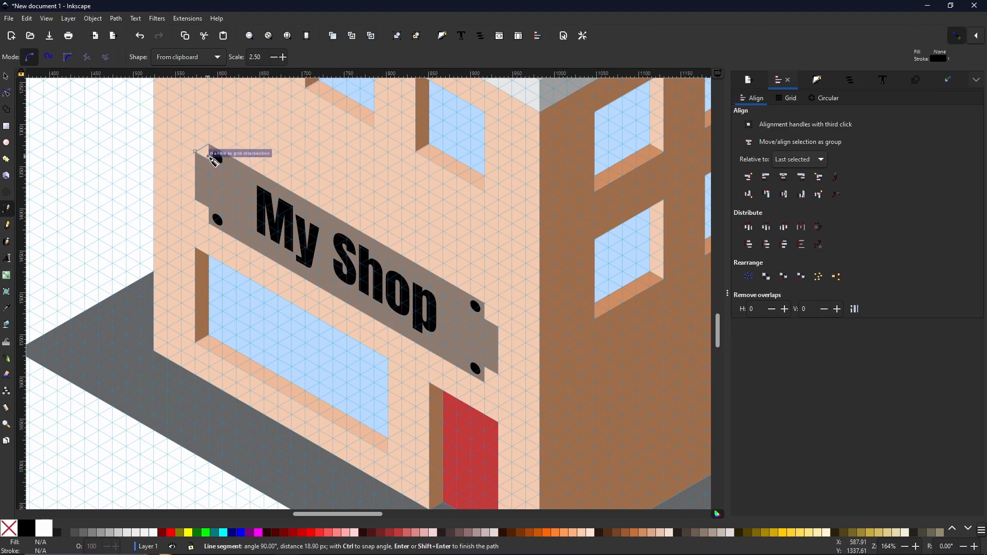
{"action": "left_click", "coordinate": [209, 160]}
{"action": "left_click", "coordinate": [195, 152]}
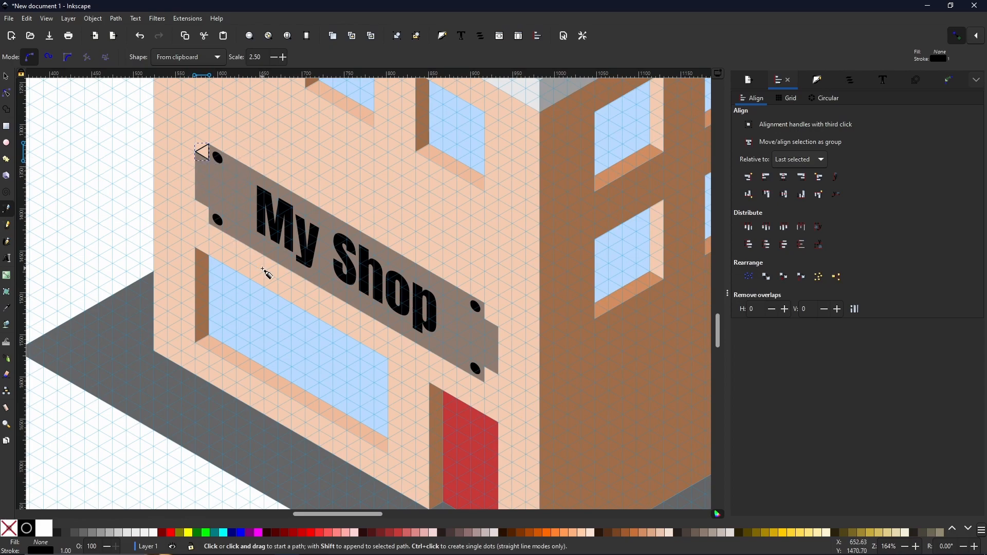
Fill the notch triangle with the sign board's grey-brown colour and remove its outline
{"action": "left_click", "coordinate": [6, 308]}
{"action": "left_click", "coordinate": [365, 117]}
{"action": "left_click", "coordinate": [8, 528], "text": "shift"}
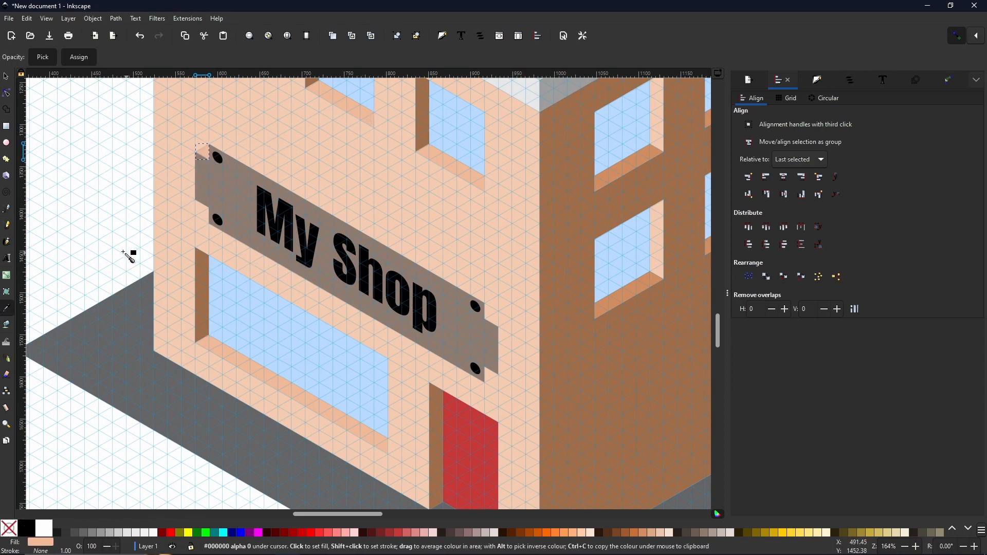
{"action": "left_click", "coordinate": [225, 204]}
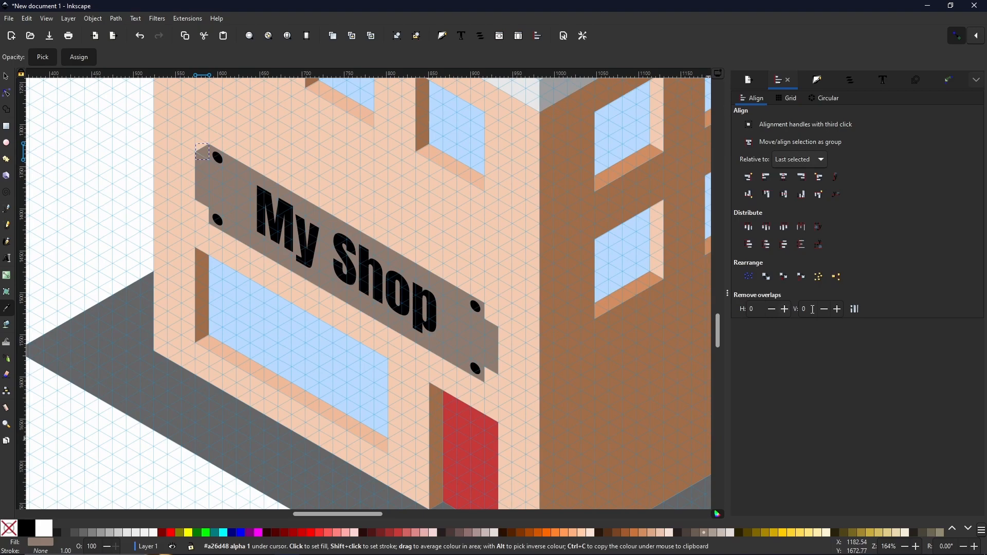
Recolour the notch triangle with a lighter tint of the sign board's colour, at HSV value 79
{"action": "left_click", "coordinate": [814, 81]}
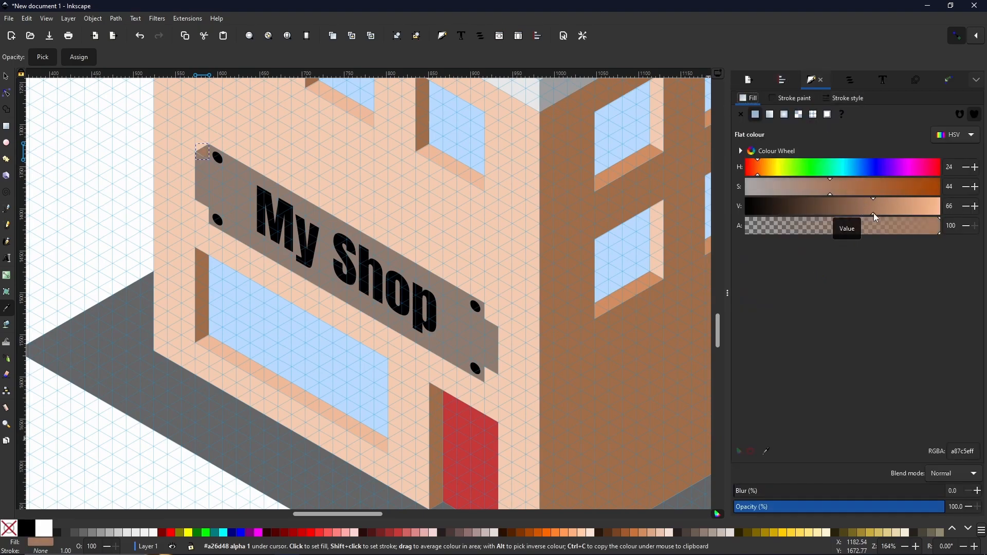
{"action": "left_click", "coordinate": [490, 355]}
{"action": "left_click", "coordinate": [898, 210]}
Draw a closed top face with the Pen tool along the sign board's long upper edge, one grid cell deep
{"action": "left_click", "coordinate": [6, 208]}
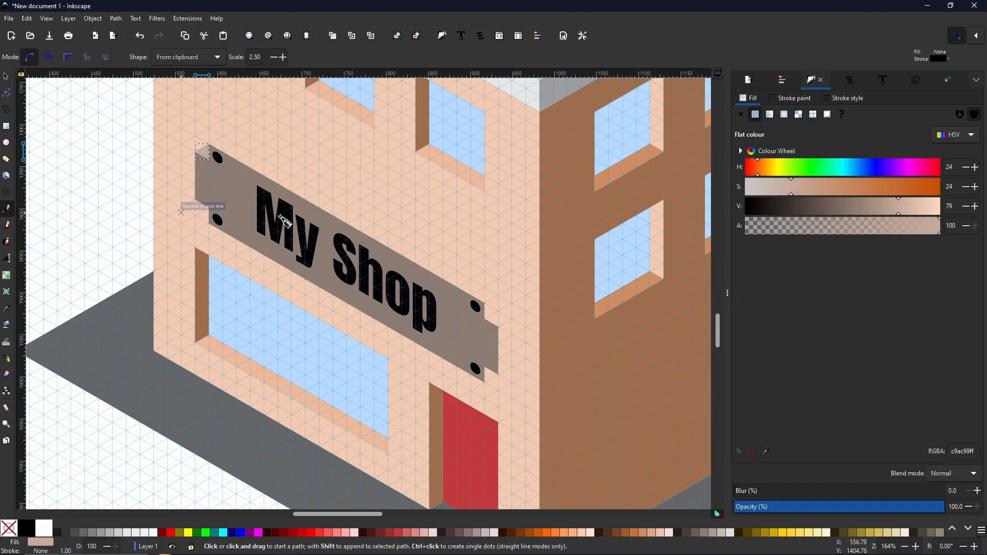
{"action": "left_click", "coordinate": [209, 144]}
{"action": "left_click", "coordinate": [484, 303]}
{"action": "left_click", "coordinate": [498, 295]}
{"action": "left_click", "coordinate": [223, 137]}
{"action": "left_click", "coordinate": [209, 144]}
Draw the small side face and the small top face in the sign board's upper-right notch
{"action": "left_click", "coordinate": [484, 303]}
{"action": "left_click", "coordinate": [498, 311]}
{"action": "left_click", "coordinate": [498, 295]}
{"action": "left_click", "coordinate": [484, 303]}
{"action": "left_click", "coordinate": [484, 319]}
{"action": "left_click", "coordinate": [498, 326]}
{"action": "left_click", "coordinate": [512, 319]}
{"action": "left_click", "coordinate": [498, 311]}
{"action": "left_click", "coordinate": [484, 319]}
Draw the sign's right end face and a small closed triangle in its lower-right notch
{"action": "left_click", "coordinate": [512, 367]}
{"action": "left_click", "coordinate": [512, 320]}
{"action": "left_click", "coordinate": [498, 326]}
{"action": "left_click", "coordinate": [498, 374]}
{"action": "left_click", "coordinate": [484, 366]}
{"action": "left_click", "coordinate": [484, 382]}
{"action": "left_click", "coordinate": [498, 374]}
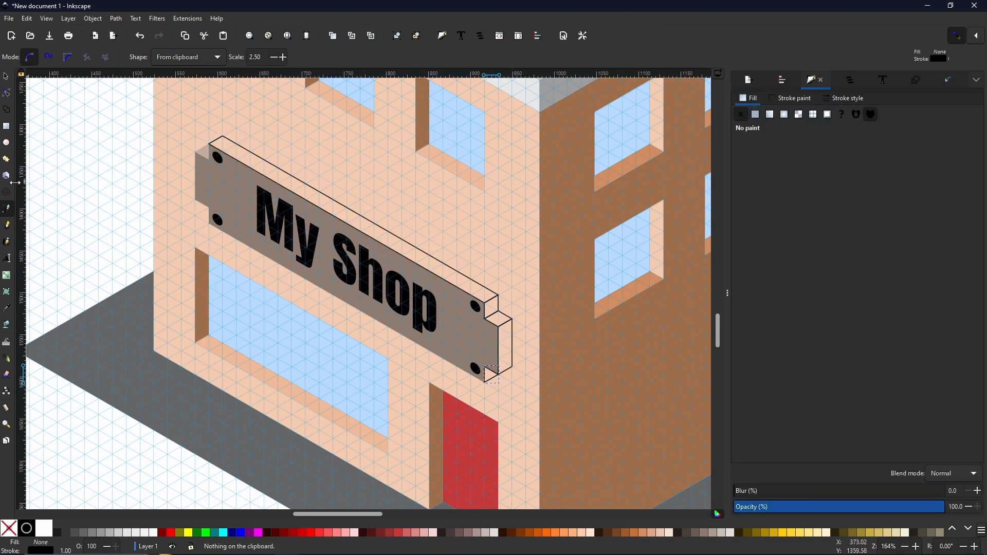
Fill the two side faces and the lower triangle with the board colour darkened to value 41, and remove their outlines
{"action": "left_click", "coordinate": [6, 76]}
{"action": "left_click", "coordinate": [512, 330], "text": "shift"}
{"action": "left_click", "coordinate": [498, 306], "text": "shift"}
{"action": "left_click", "coordinate": [755, 116]}
{"action": "left_click", "coordinate": [765, 451]}
{"action": "left_click", "coordinate": [463, 345]}
{"action": "left_click_drag", "start_coordinate": [849, 207], "coordinate": [825, 207]}
{"action": "left_click", "coordinate": [15, 532], "text": "shift"}
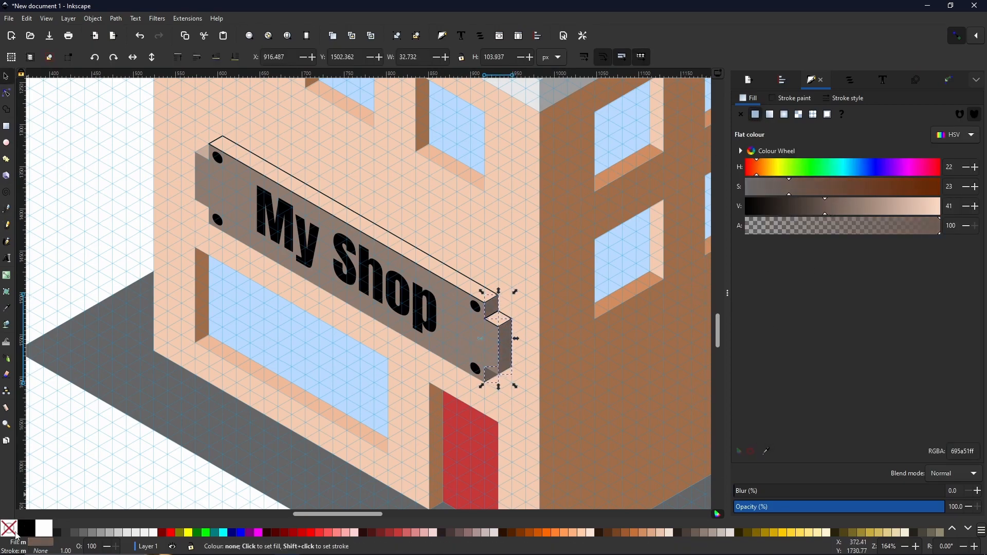
Fill the sign's long and small top faces with the light colour of the upper-left notch triangle and remove their outlines
{"action": "left_click", "coordinate": [489, 291]}
{"action": "left_click", "coordinate": [505, 324], "text": "shift"}
{"action": "left_click", "coordinate": [510, 333], "text": "shift"}
{"action": "left_click", "coordinate": [507, 316], "text": "shift"}
{"action": "left_click", "coordinate": [6, 308]}
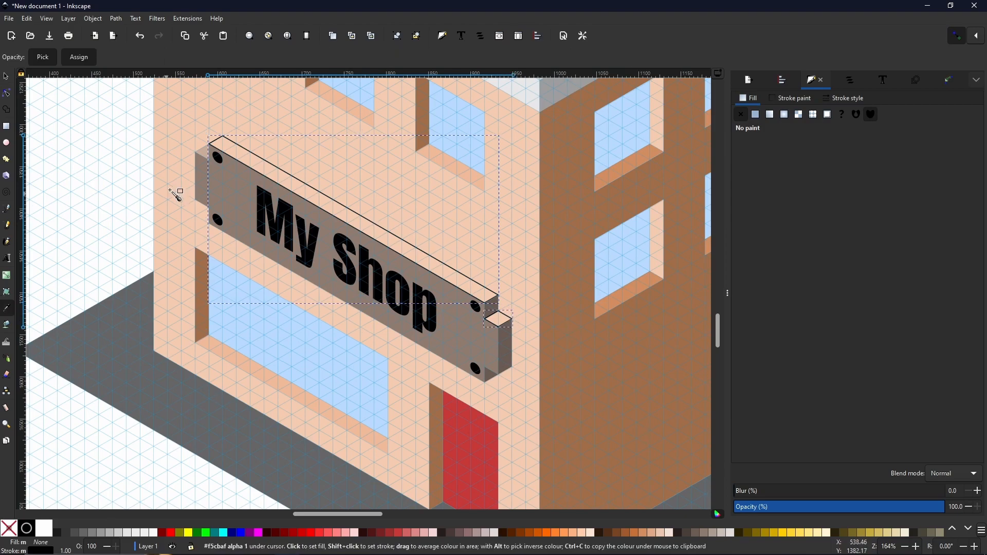
{"action": "left_click", "coordinate": [203, 152]}
{"action": "left_click", "coordinate": [10, 528], "text": "shift"}
{"action": "left_click", "coordinate": [6, 76]}
{"action": "key", "text": "Escape"}
Draw two parallel sloped lines across the upper part of the pink garage door on the right wall, one grid cell apart
{"action": "scroll", "coordinate": [429, 424], "scroll_direction": "down", "scroll_amount": 2}
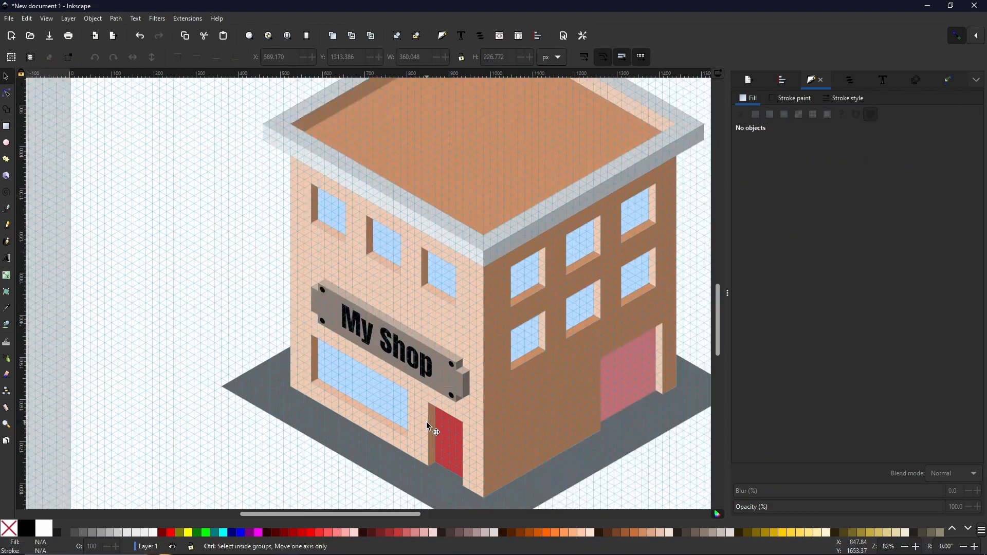
{"action": "left_click_drag", "start_coordinate": [492, 484], "coordinate": [433, 468]}
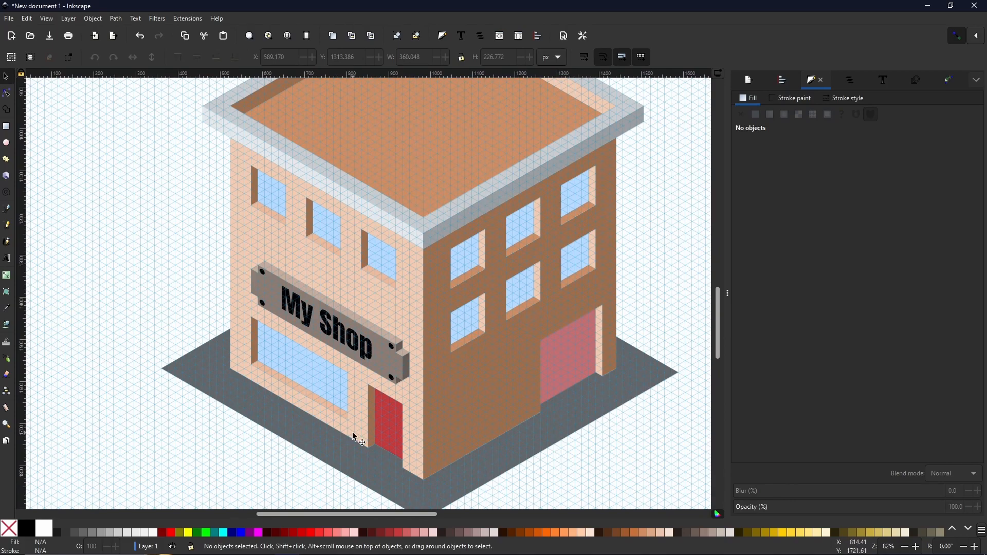
{"action": "key", "text": "ctrl"}
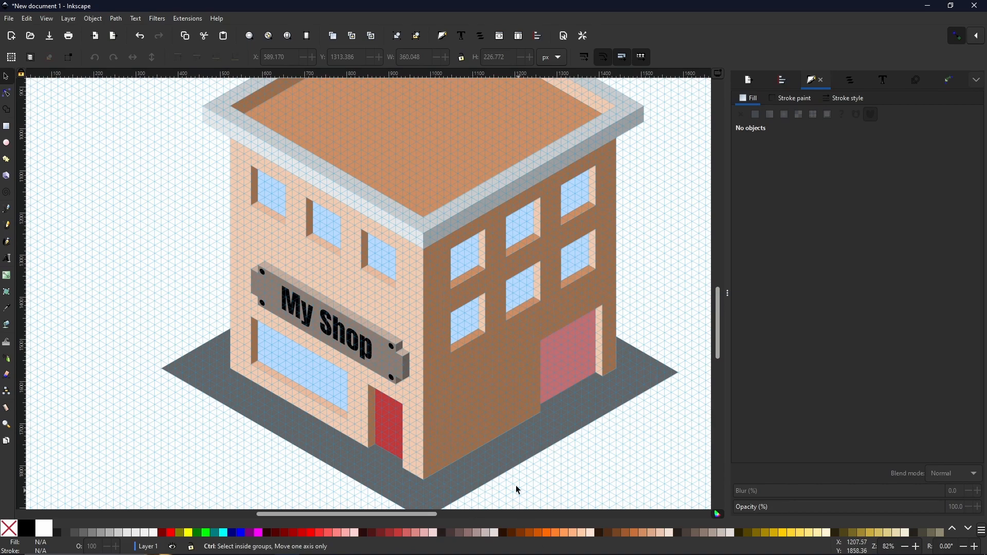
{"action": "scroll", "coordinate": [427, 413], "scroll_direction": "up", "scroll_amount": 1}
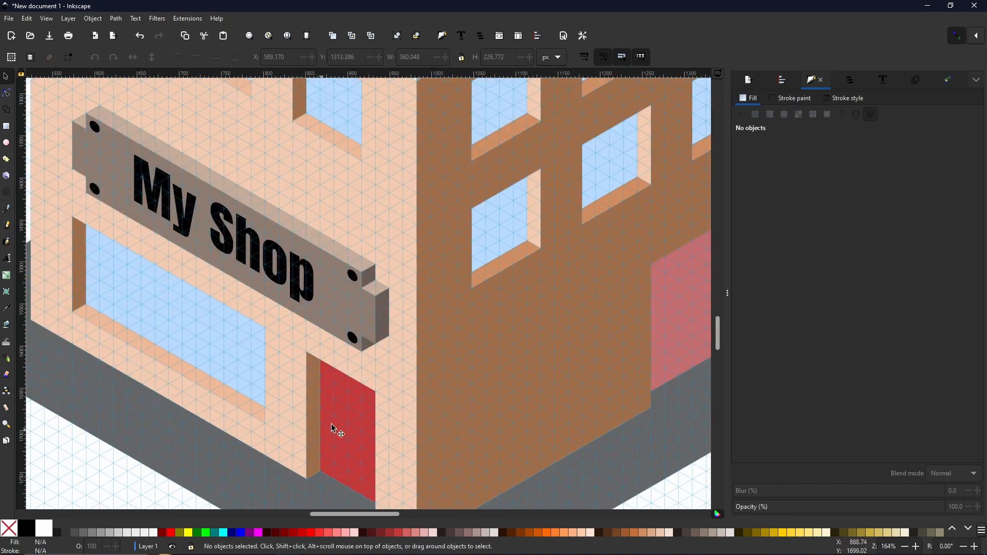
{"action": "left_click_drag", "start_coordinate": [339, 414], "coordinate": [346, 329]}
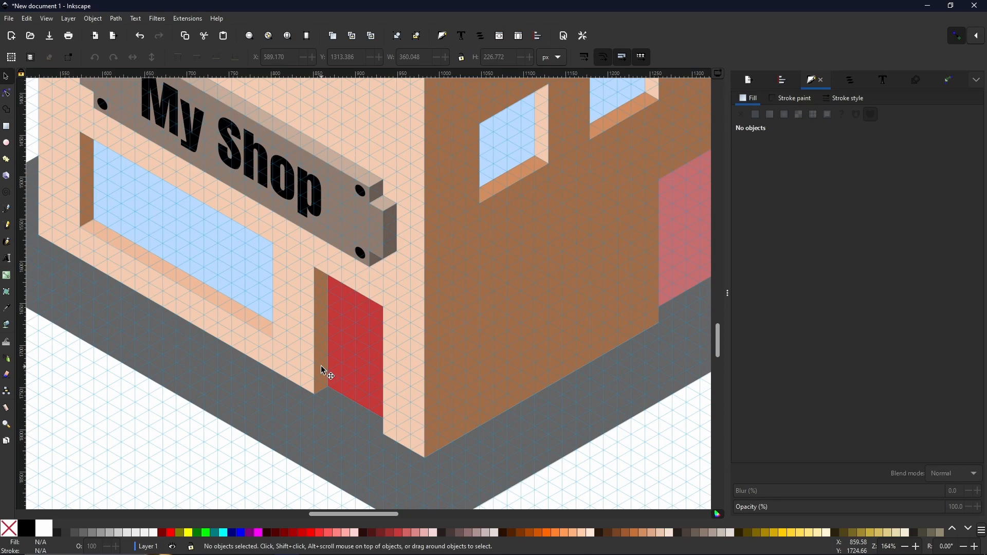
{"action": "left_click_drag", "start_coordinate": [506, 312], "coordinate": [158, 330]}
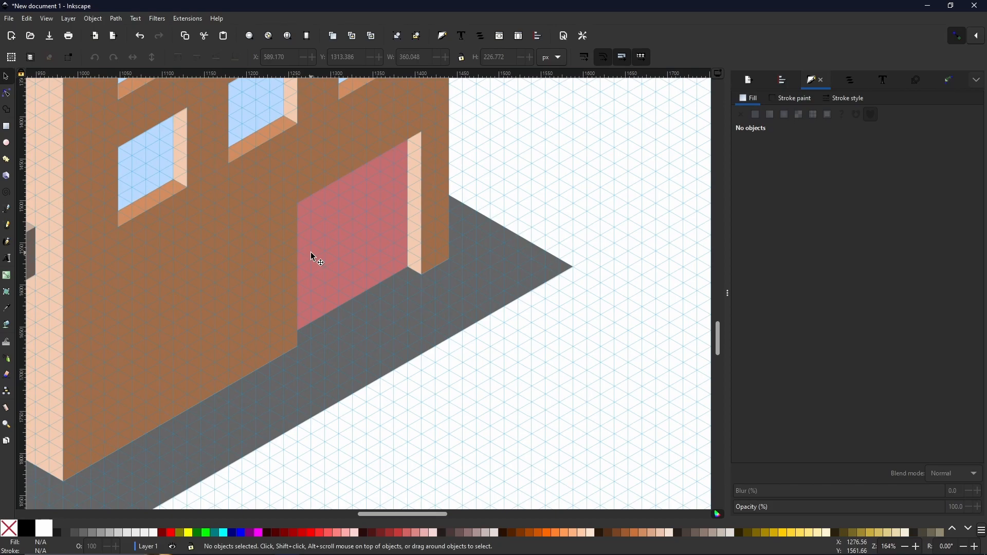
{"action": "left_click", "coordinate": [7, 208]}
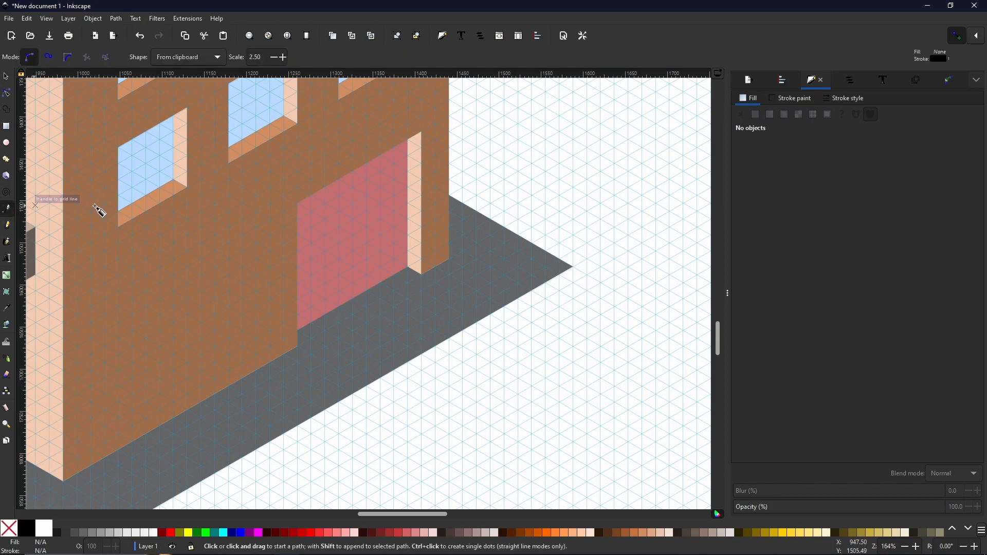
{"action": "left_click", "coordinate": [409, 155]}
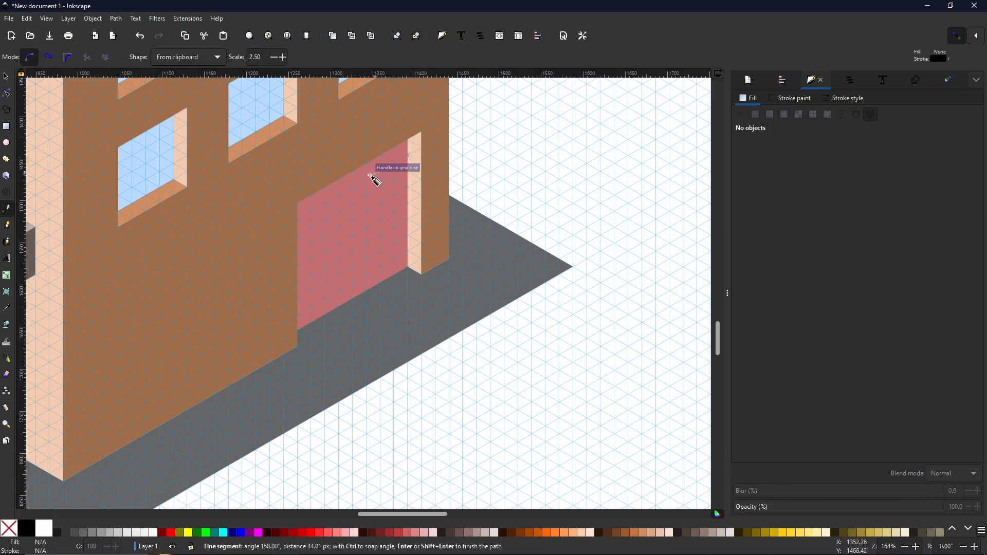
{"action": "left_click", "coordinate": [298, 220]}
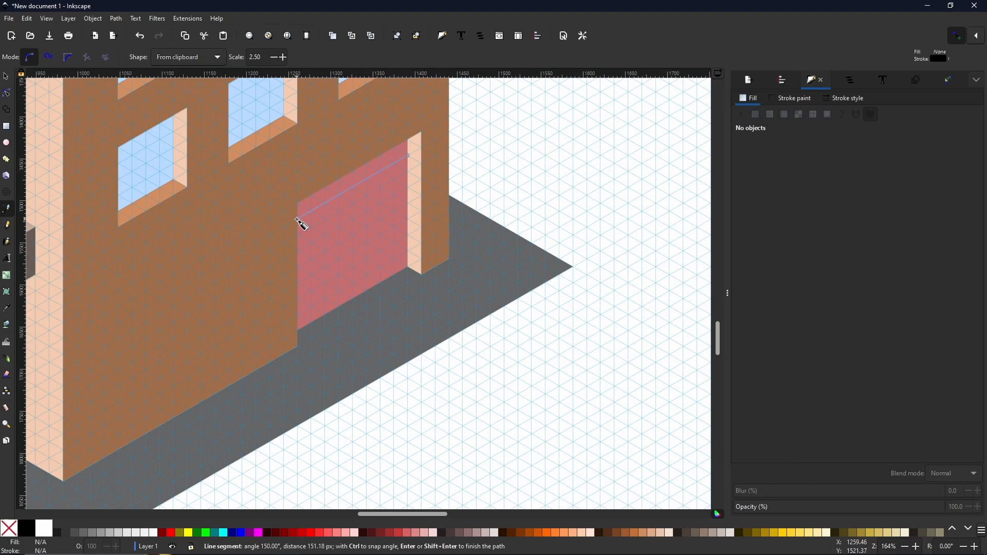
{"action": "key", "text": "Return"}
{"action": "left_click", "coordinate": [408, 172]}
{"action": "left_click", "coordinate": [299, 235]}
{"action": "key", "text": "Return"}
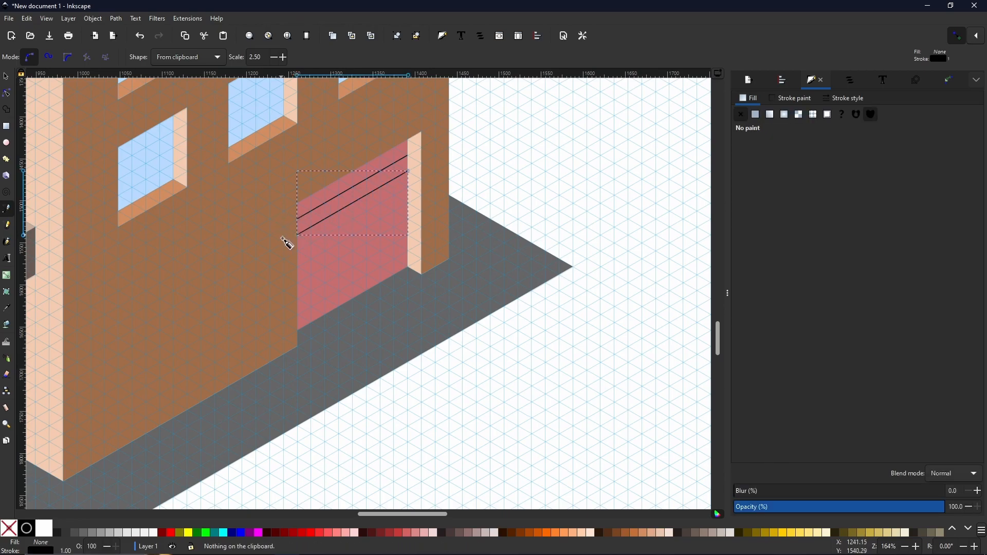
Add five more evenly spaced parallel lines down the rest of the garage door
{"action": "left_click", "coordinate": [408, 187]}
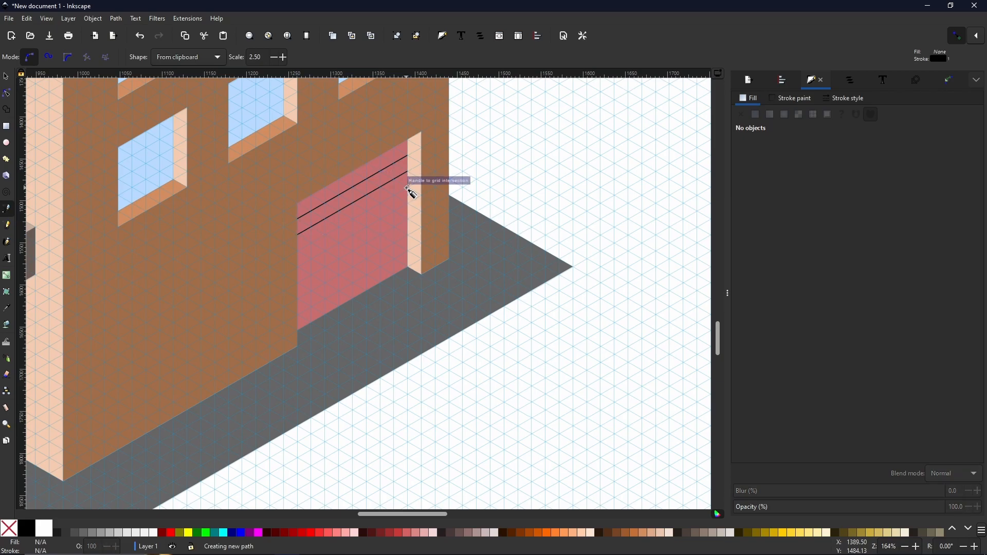
{"action": "left_click", "coordinate": [299, 253]}
{"action": "key", "text": "Return"}
{"action": "left_click", "coordinate": [408, 204]}
{"action": "left_click", "coordinate": [297, 268]}
{"action": "key", "text": "Return"}
{"action": "left_click", "coordinate": [408, 219]}
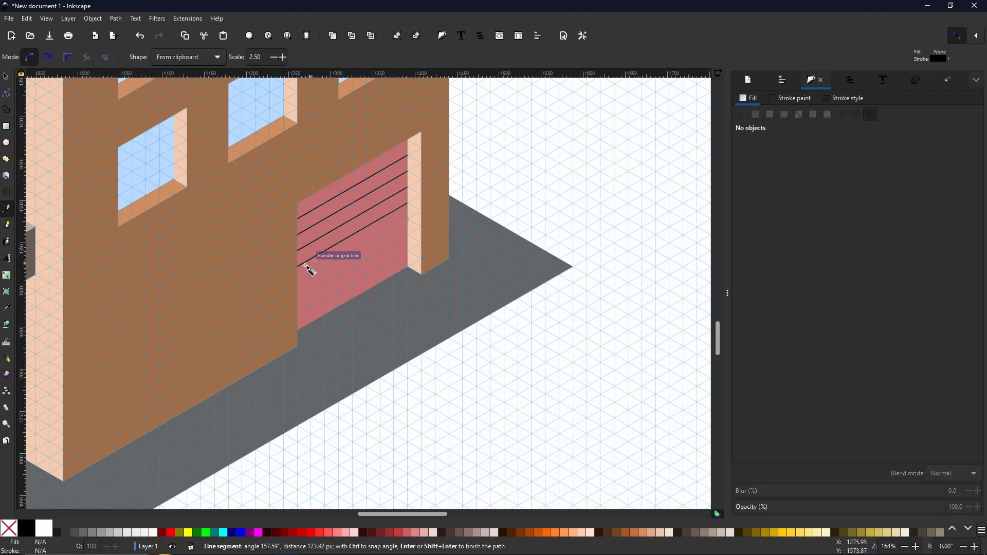
{"action": "left_click", "coordinate": [297, 284]}
{"action": "key", "text": "Return"}
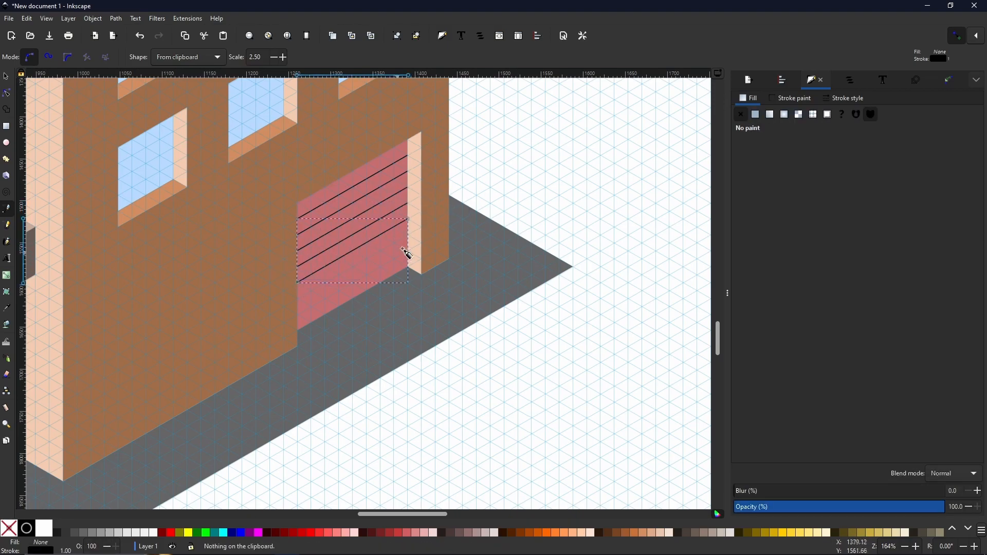
{"action": "left_click", "coordinate": [408, 235]}
{"action": "left_click", "coordinate": [297, 300]}
{"action": "key", "text": "Return"}
{"action": "left_click", "coordinate": [408, 252]}
{"action": "left_click", "coordinate": [297, 316]}
{"action": "key", "text": "Return"}
Select all seven garage door lines and group them
{"action": "key", "text": "s"}
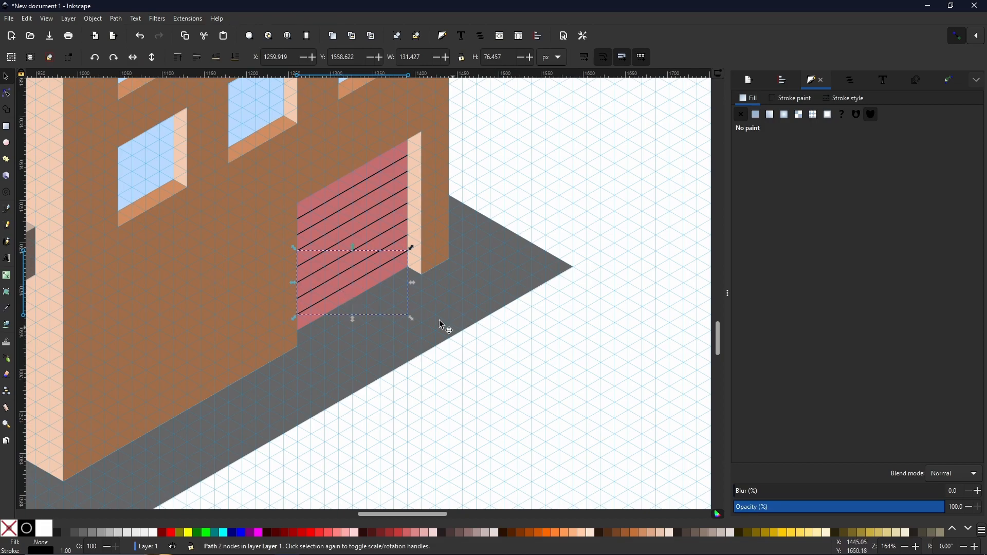
{"action": "left_click", "coordinate": [348, 190], "text": "shift"}
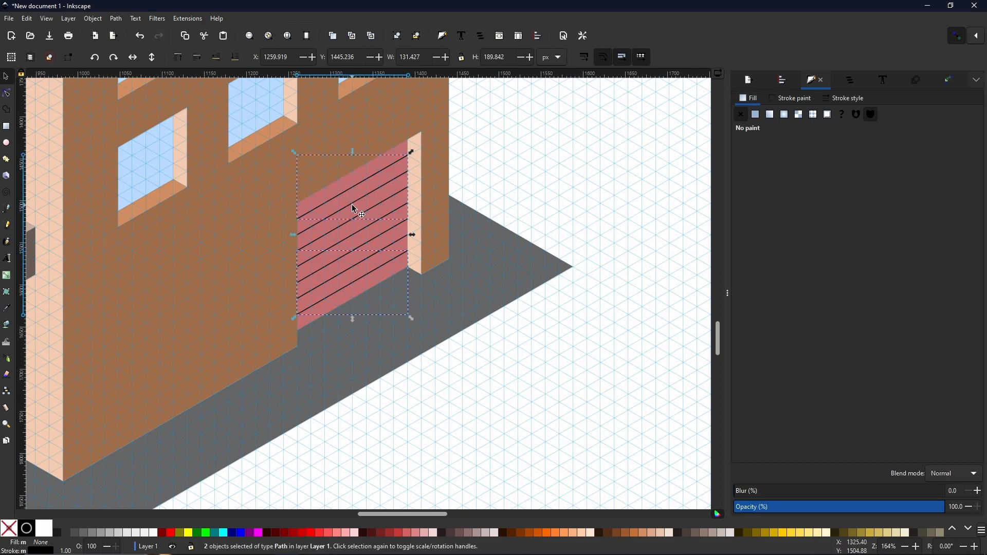
{"action": "left_click", "coordinate": [357, 218], "text": "shift"}
{"action": "left_click", "coordinate": [362, 241], "text": "shift"}
{"action": "left_click", "coordinate": [364, 249], "text": "shift"}
{"action": "left_click", "coordinate": [368, 263], "text": "shift"}
{"action": "left_click", "coordinate": [377, 283], "text": "shift"}
{"action": "left_click", "coordinate": [403, 39]}
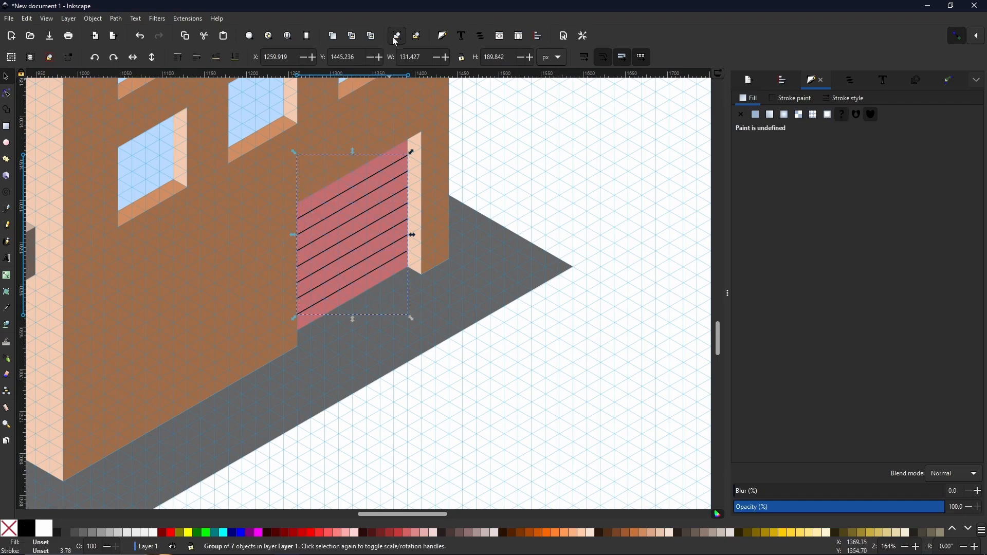
Set the line group's stroke to the garage door's pink darkened to value 70, and deselect it
{"action": "key", "text": "d"}
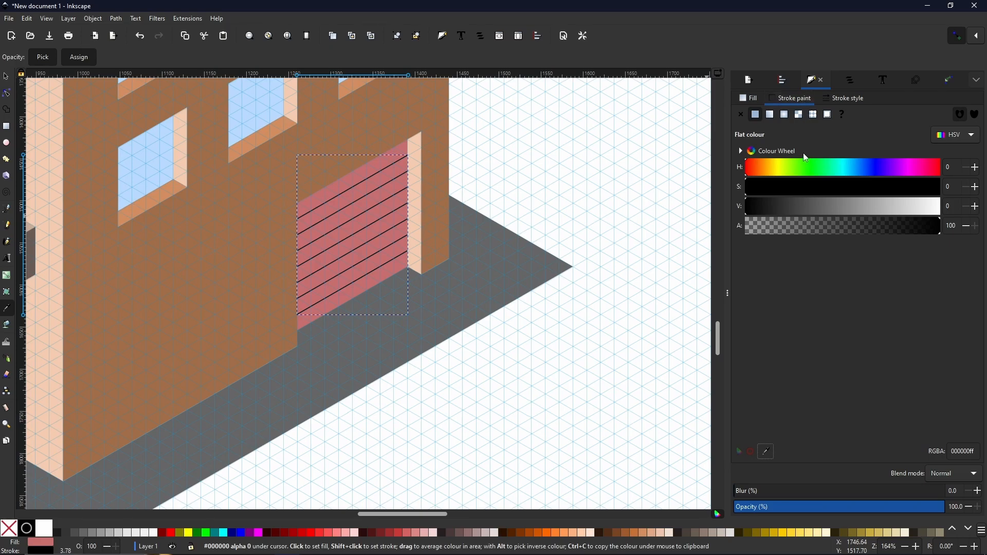
{"action": "left_click", "coordinate": [376, 170]}
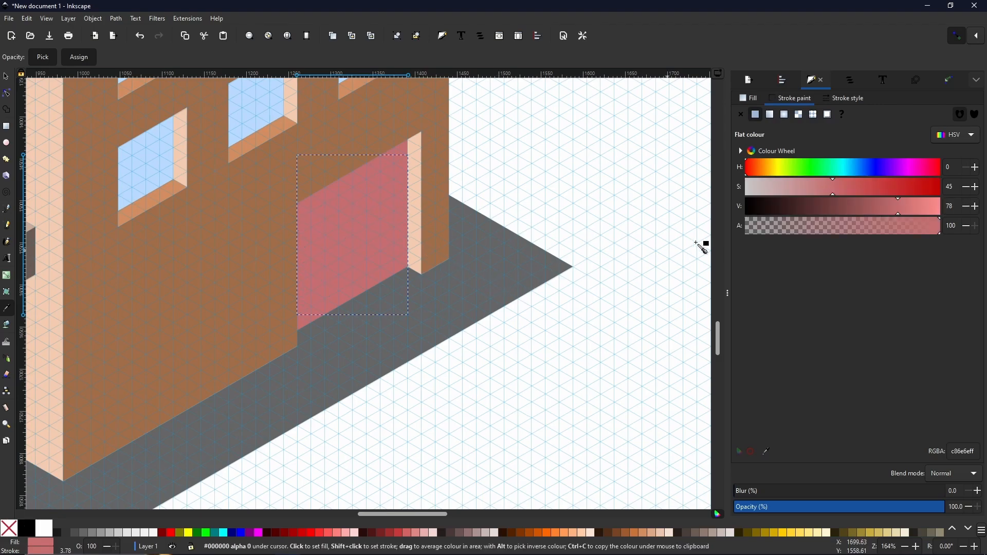
{"action": "mouse_move", "coordinate": [880, 207]}
{"action": "left_mouse_down"}
{"action": "mouse_move", "coordinate": [865, 211]}
{"action": "mouse_move", "coordinate": [932, 208]}
{"action": "mouse_move", "coordinate": [869, 207]}
{"action": "mouse_move", "coordinate": [886, 212]}
{"action": "left_mouse_up"}
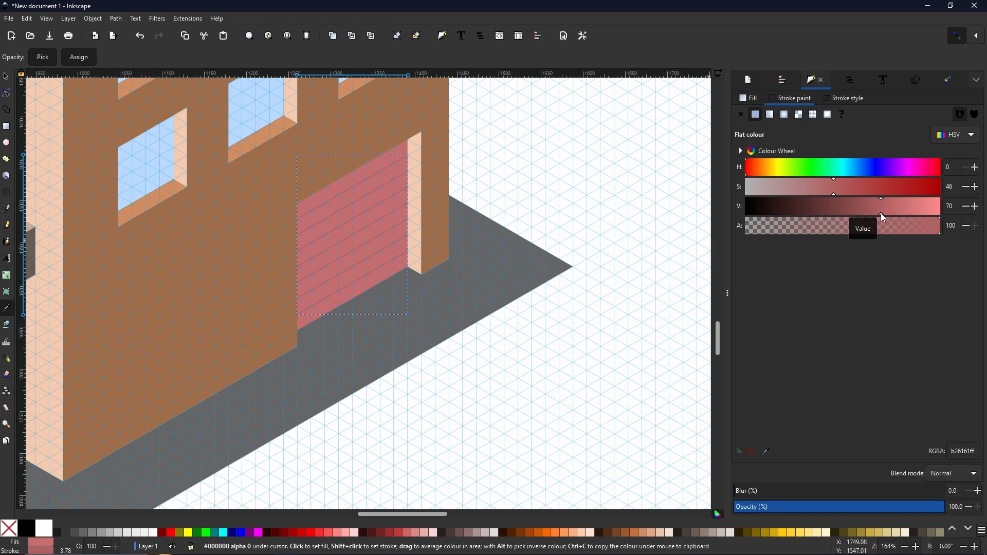
{"action": "left_click", "coordinate": [588, 174]}
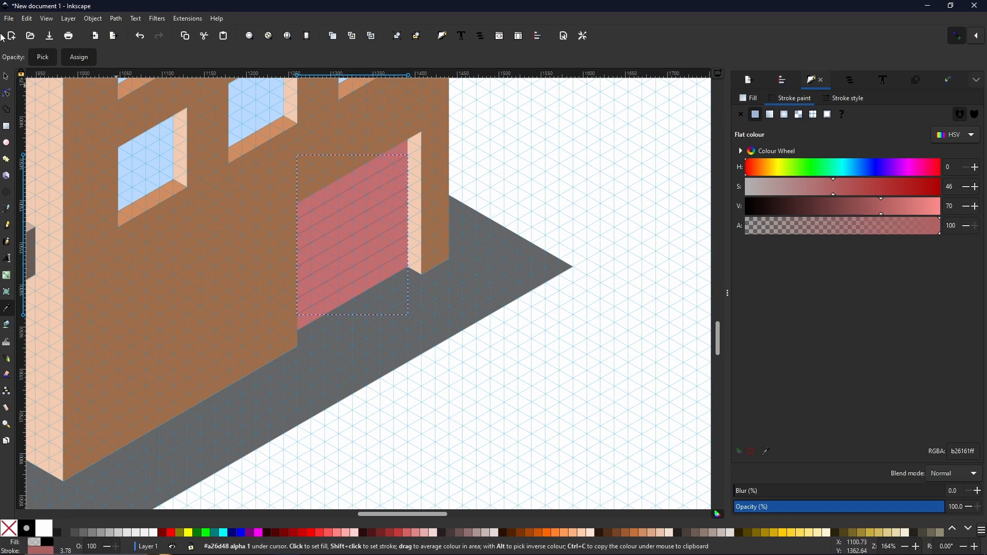
{"action": "left_click", "coordinate": [7, 78]}
{"action": "left_click", "coordinate": [603, 160]}
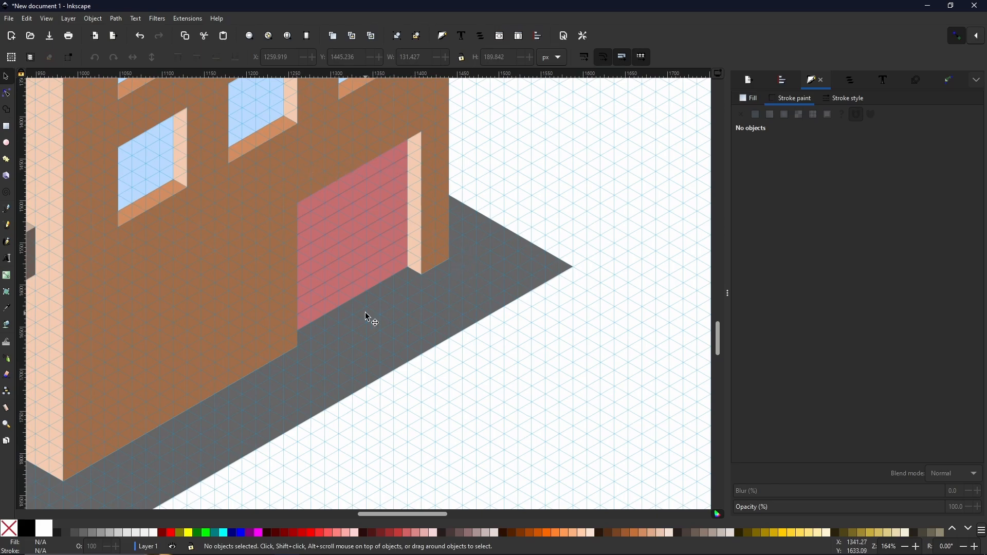
Hide the page grid to view the artwork around the shop window without it, and show the grid again
{"action": "left_click", "coordinate": [44, 21]}
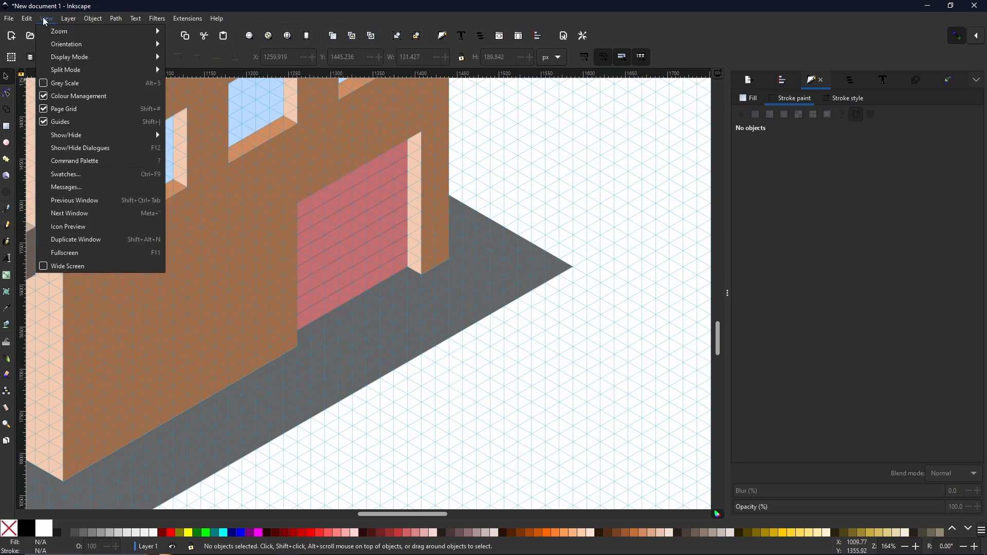
{"action": "left_click", "coordinate": [69, 110]}
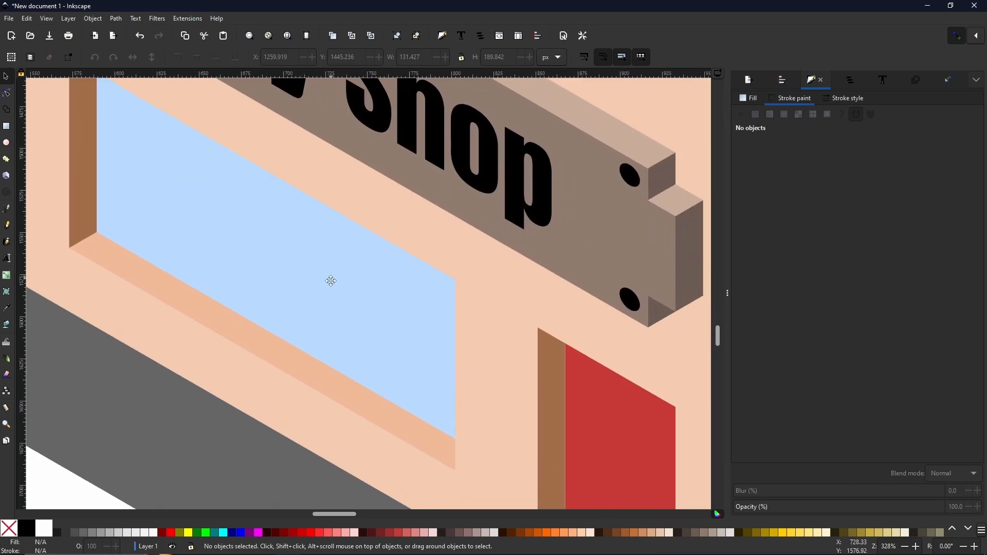
{"action": "left_click_drag", "start_coordinate": [331, 280], "coordinate": [341, 303]}
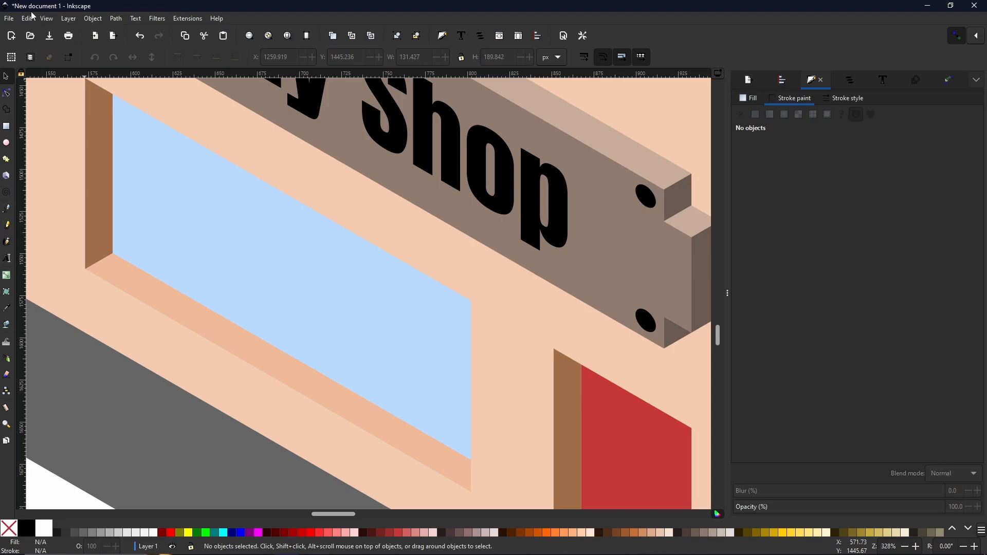
{"action": "left_click", "coordinate": [45, 19]}
{"action": "left_click", "coordinate": [67, 109]}
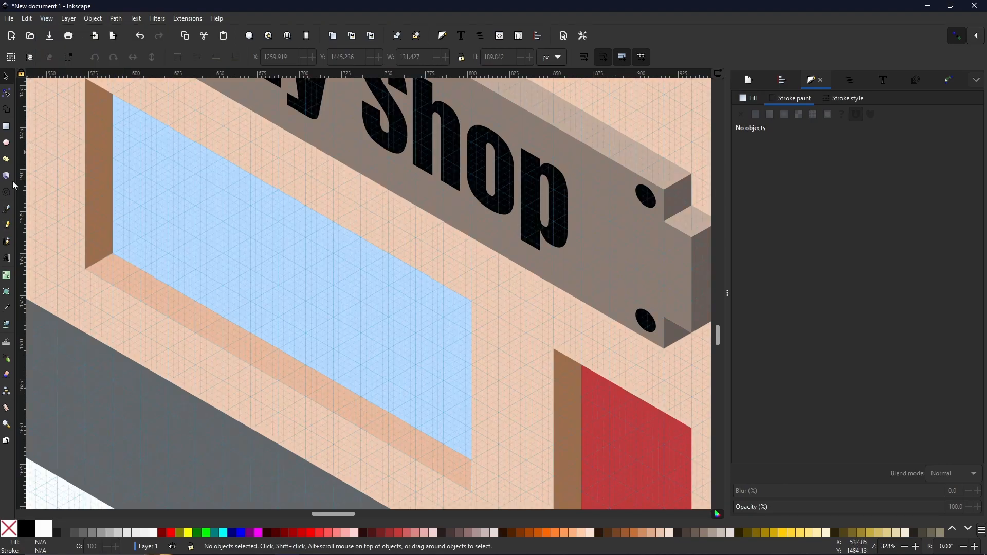
Draw a vertical divider line across the middle of the large shop window and set its stroke to white
{"action": "left_click", "coordinate": [7, 208]}
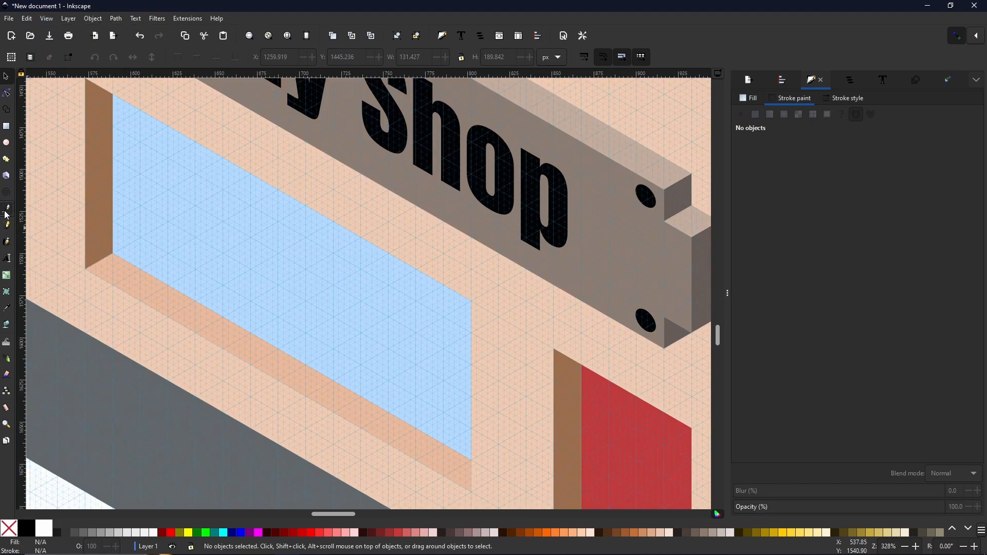
{"action": "left_click", "coordinate": [305, 206]}
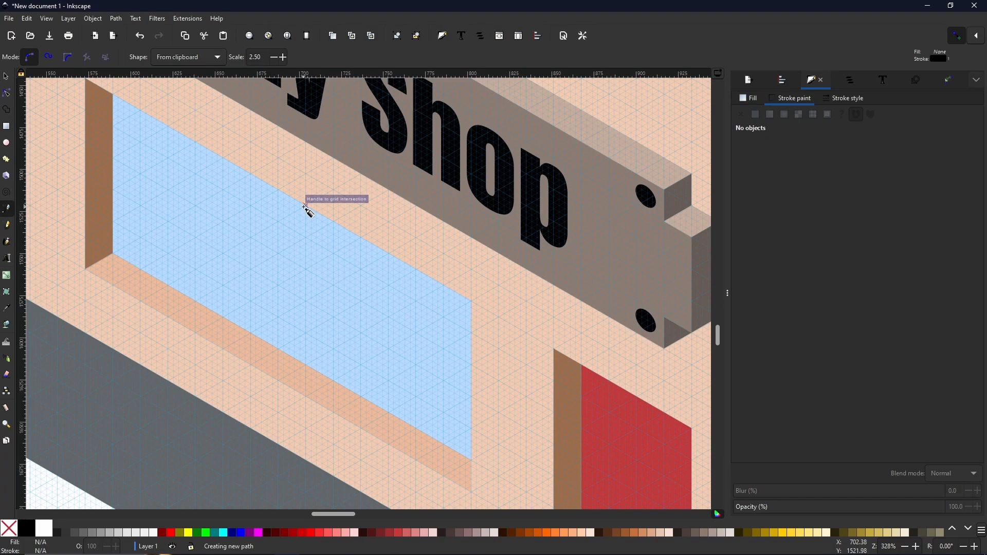
{"action": "left_click", "coordinate": [306, 366]}
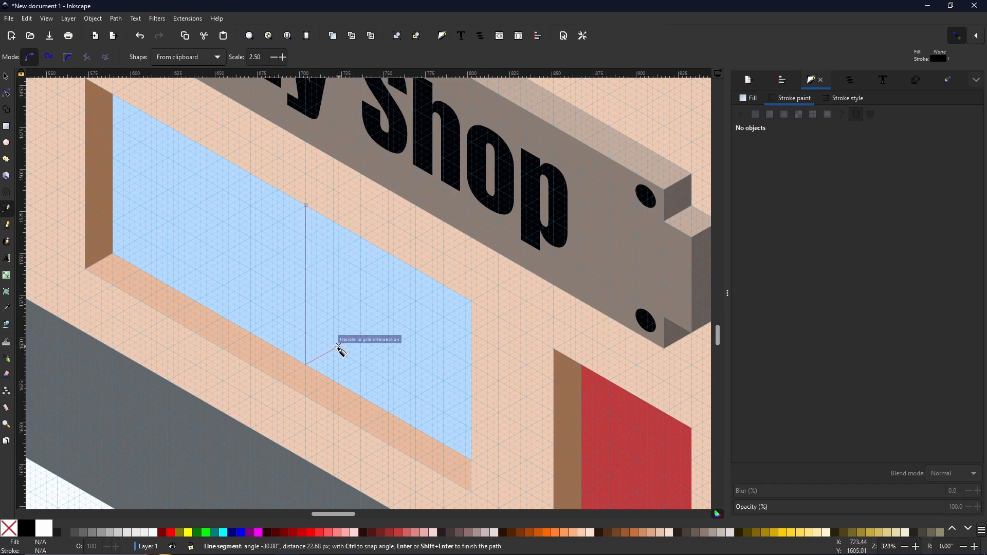
{"action": "key", "text": "Return"}
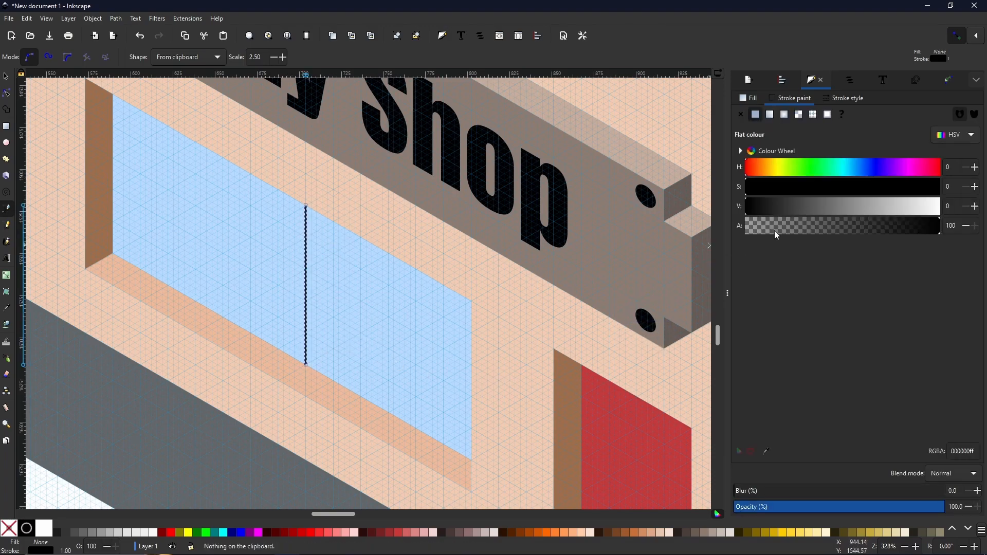
{"action": "left_click", "coordinate": [44, 528], "text": "shift"}
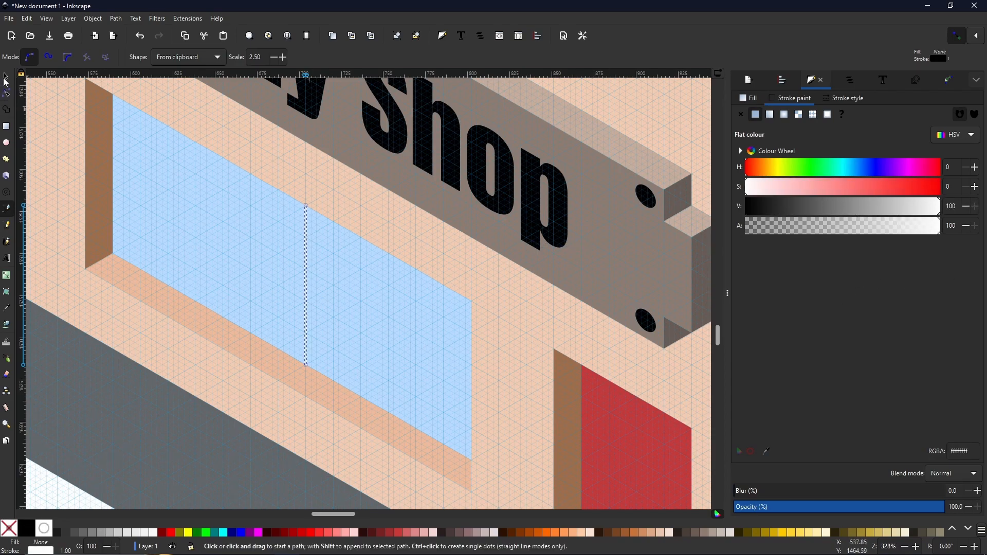
Deselect the shop window's divider line and examine the whole building, including the upper front windows
{"action": "left_click", "coordinate": [6, 78]}
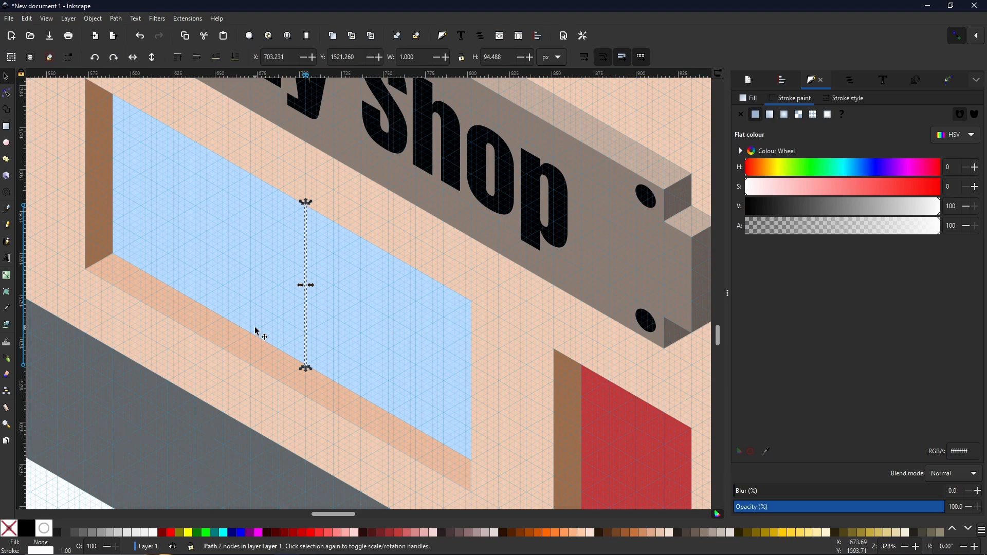
{"action": "key", "text": "Escape"}
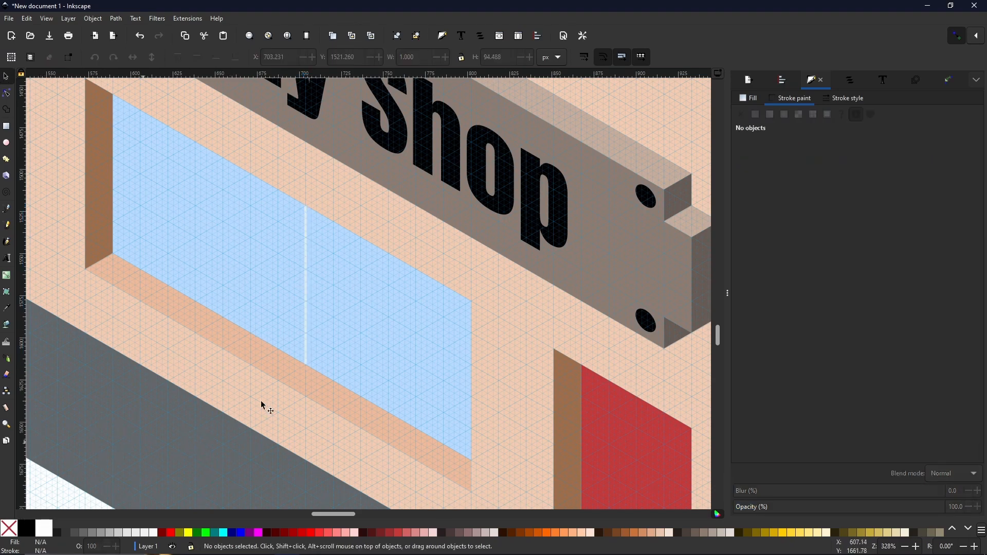
{"action": "scroll", "coordinate": [278, 369], "scroll_direction": "down", "scroll_amount": 3}
{"action": "scroll", "coordinate": [277, 365], "scroll_direction": "up", "scroll_amount": 1}
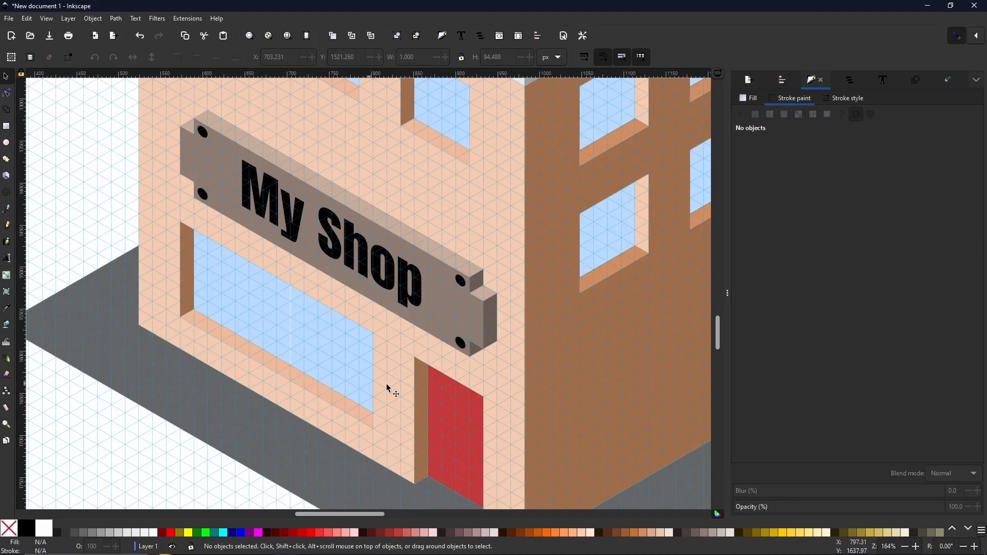
{"action": "left_click_drag", "start_coordinate": [369, 391], "coordinate": [393, 394]}
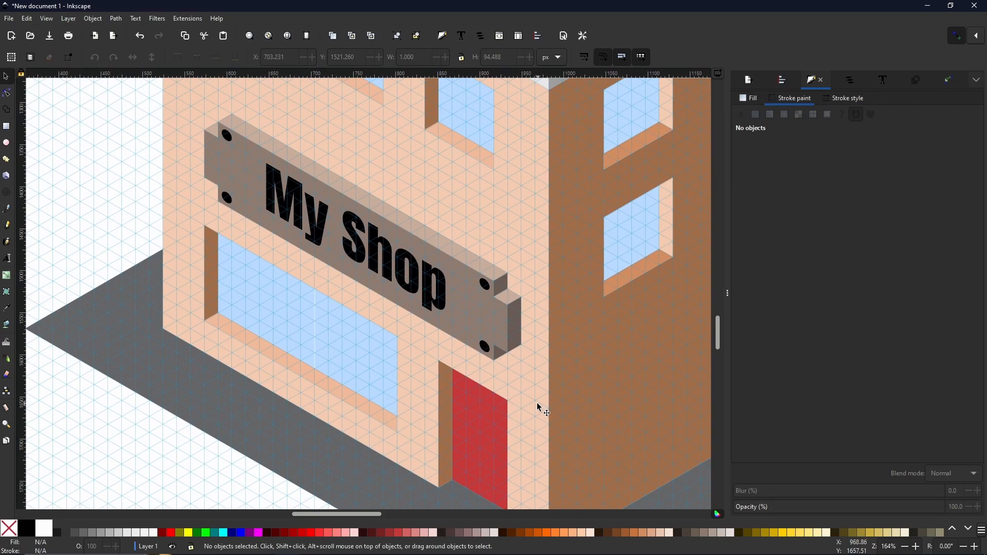
{"action": "left_click_drag", "start_coordinate": [540, 408], "coordinate": [389, 406]}
{"action": "scroll", "coordinate": [326, 398], "scroll_direction": "down", "scroll_amount": 1}
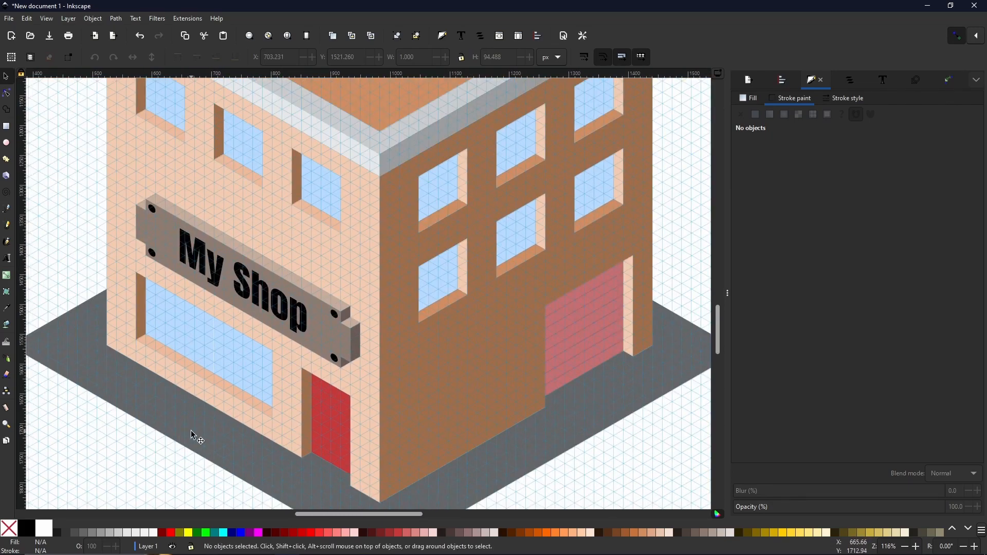
{"action": "left_click_drag", "start_coordinate": [159, 347], "coordinate": [160, 470]}
{"action": "scroll", "coordinate": [242, 232], "scroll_direction": "up", "scroll_amount": 1}
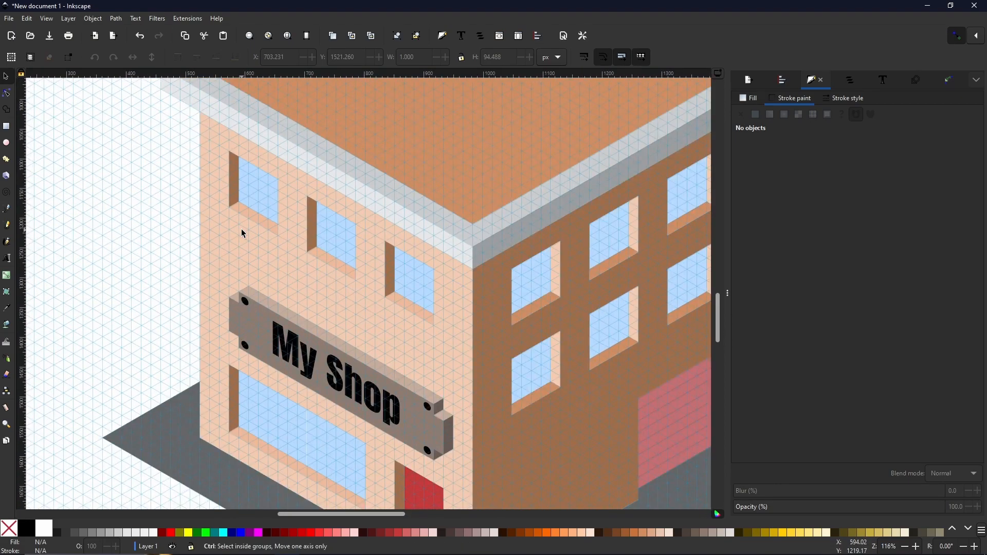
{"action": "scroll", "coordinate": [241, 233], "scroll_direction": "down", "scroll_amount": 2}
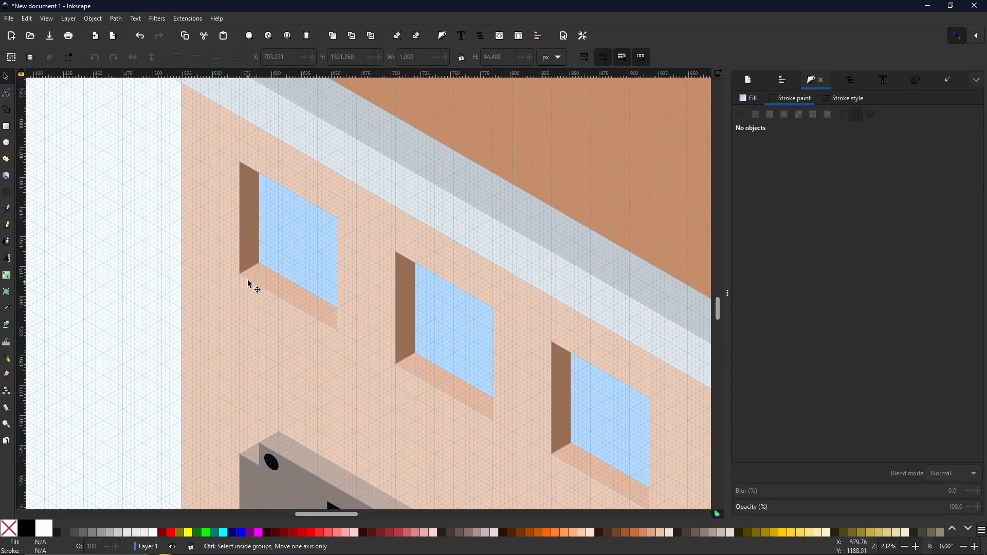
{"action": "scroll", "coordinate": [248, 276], "scroll_direction": "down", "scroll_amount": 1}
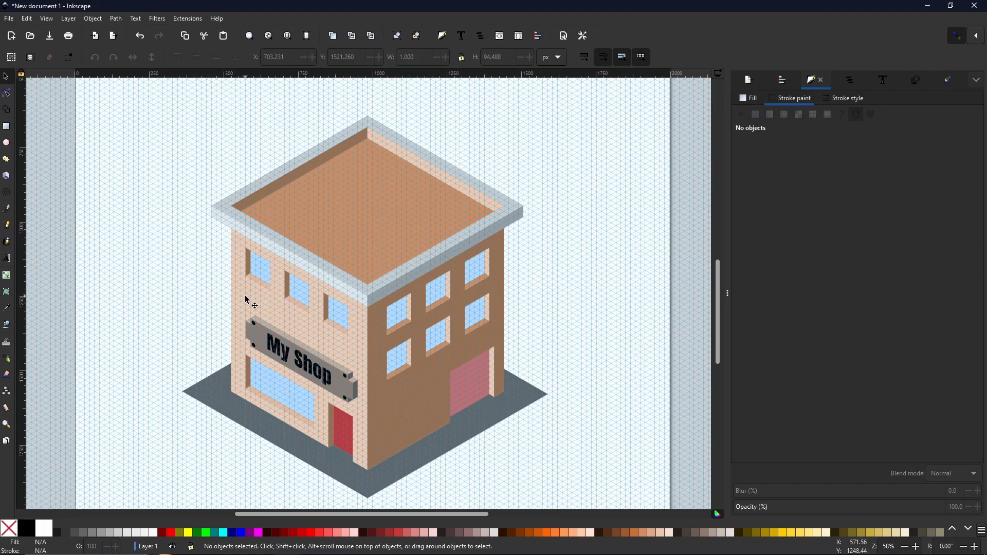
{"action": "scroll", "coordinate": [247, 301], "scroll_direction": "up", "scroll_amount": 5}
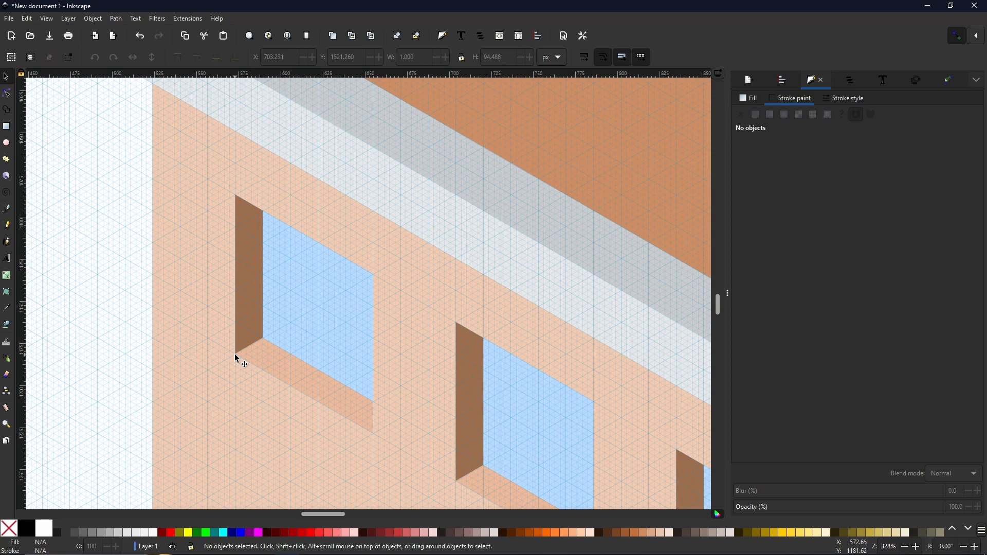
Draw a closed four-sided shadow outline over the left recess and adjoining glass of the first upper front window
{"action": "left_click", "coordinate": [7, 209]}
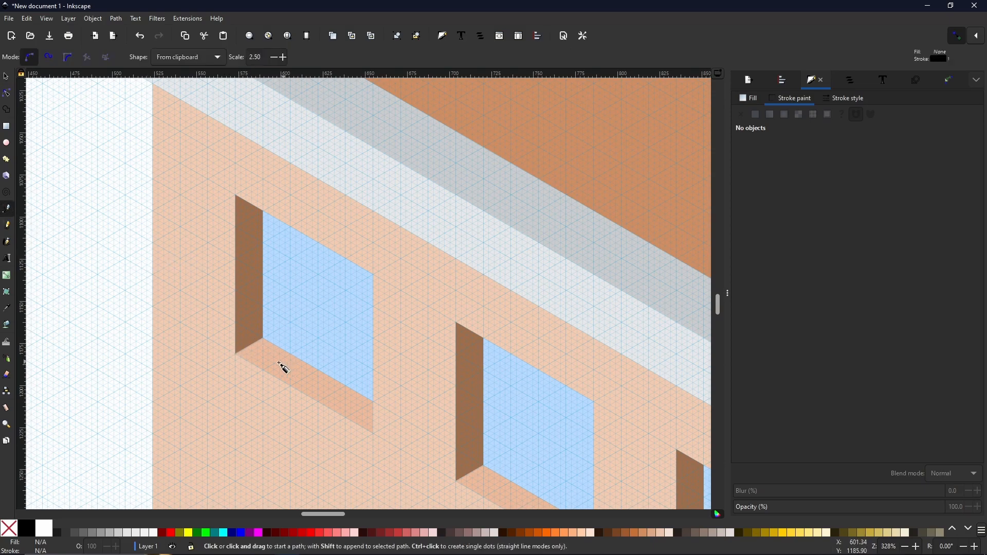
{"action": "left_click", "coordinate": [236, 353]}
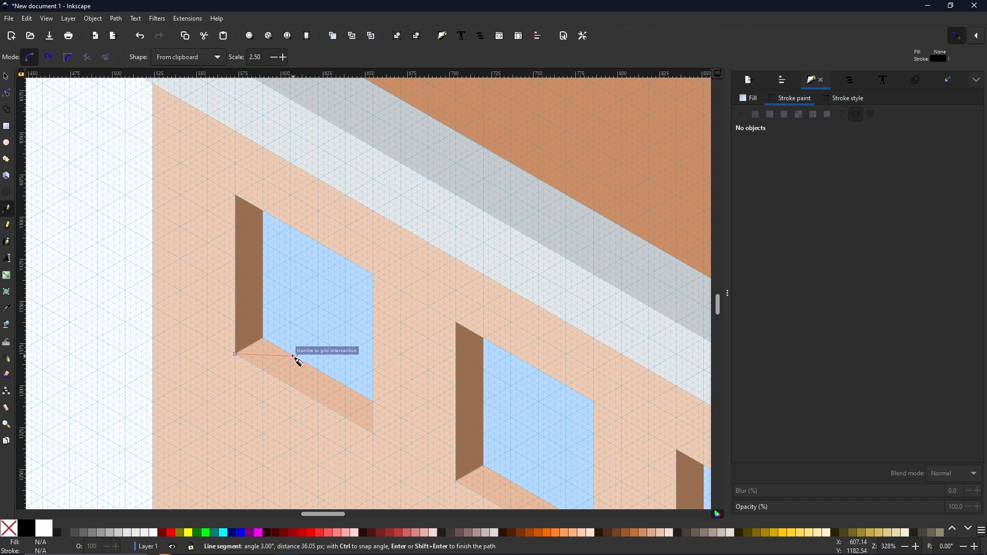
{"action": "left_click", "coordinate": [291, 354]}
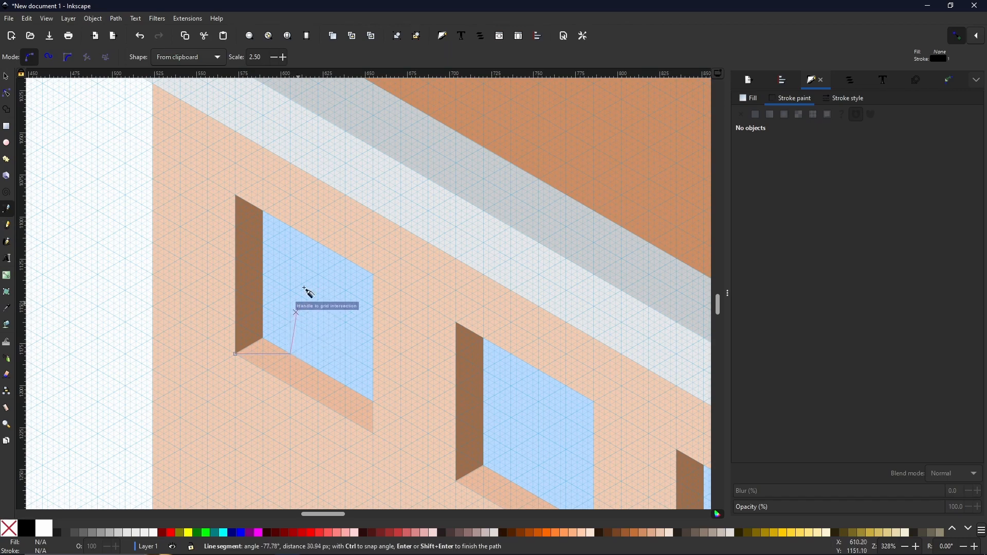
{"action": "left_click", "coordinate": [290, 226]}
{"action": "left_click", "coordinate": [235, 196]}
{"action": "left_click", "coordinate": [236, 354]}
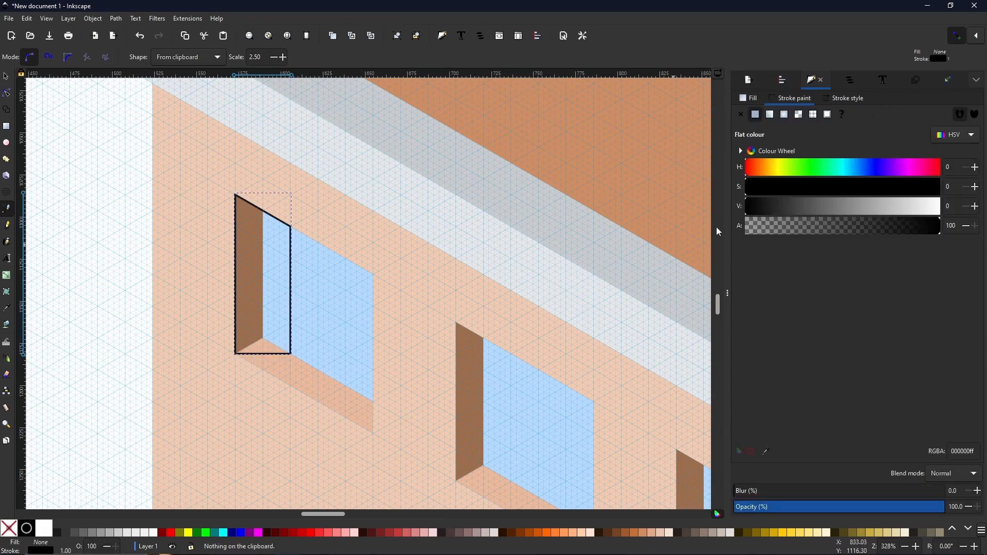
Fill the first window's shadow shape with black without a stroke, set its blend mode to Overlay, and deselect it
{"action": "left_click", "coordinate": [26, 528]}
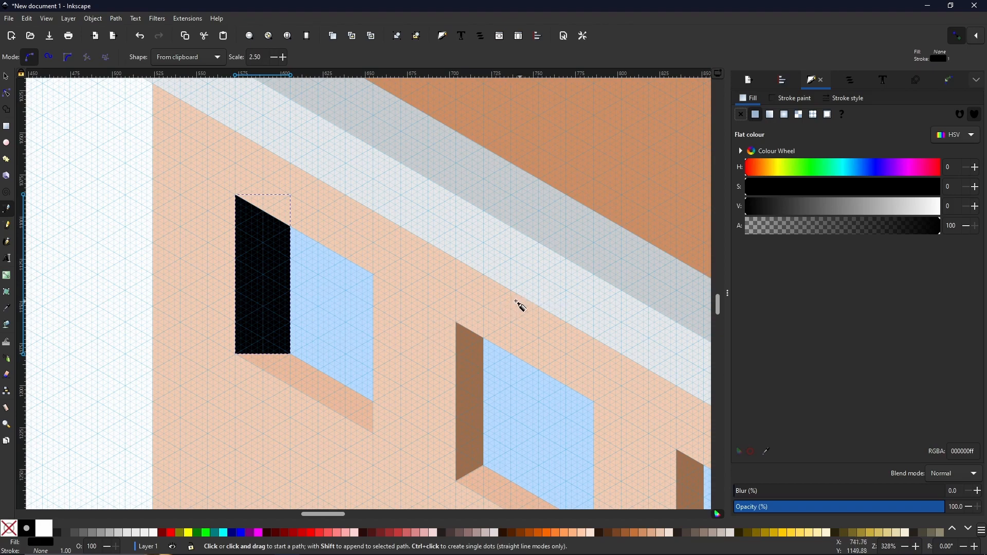
{"action": "left_click", "coordinate": [952, 484]}
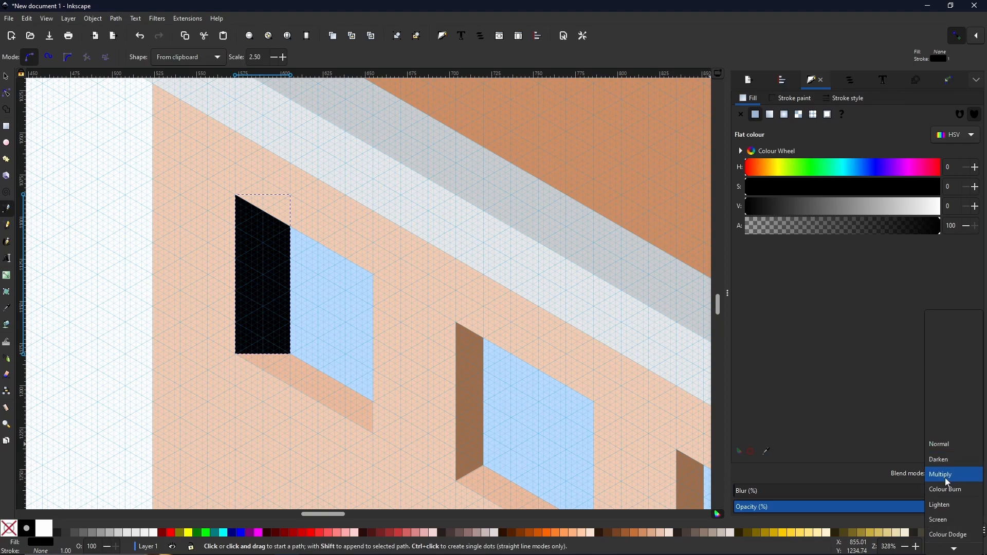
{"action": "scroll", "coordinate": [945, 481], "scroll_direction": "down", "scroll_amount": 2}
{"action": "scroll", "coordinate": [944, 481], "scroll_direction": "down", "scroll_amount": 1}
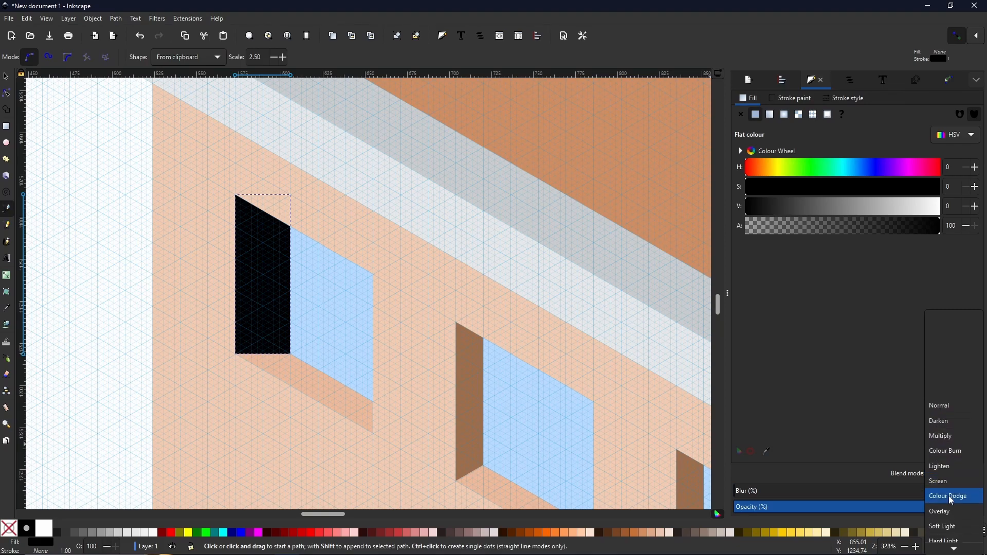
{"action": "left_click", "coordinate": [942, 514]}
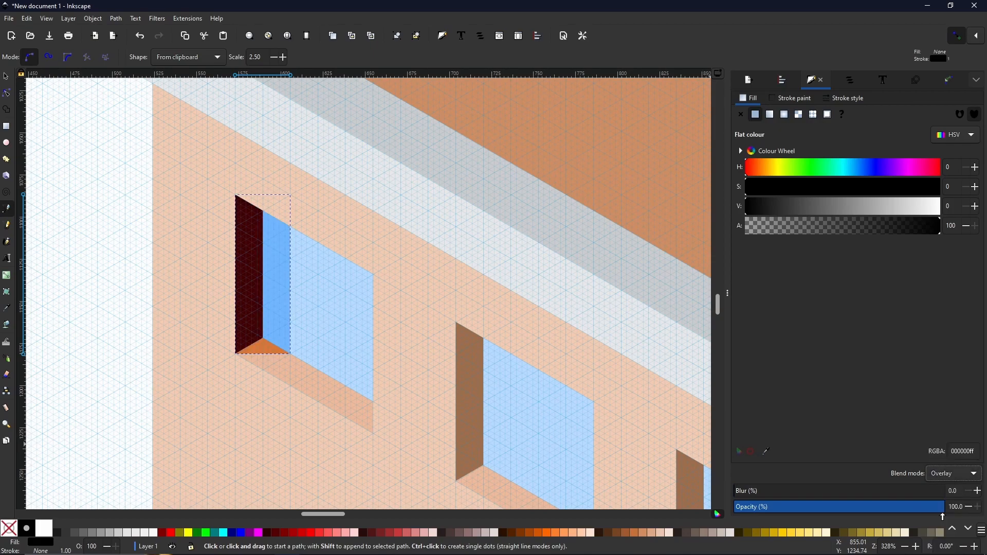
{"action": "scroll", "coordinate": [159, 241], "scroll_direction": "down", "scroll_amount": 4}
{"action": "left_click", "coordinate": [154, 251]}
{"action": "key", "text": "Escape"}
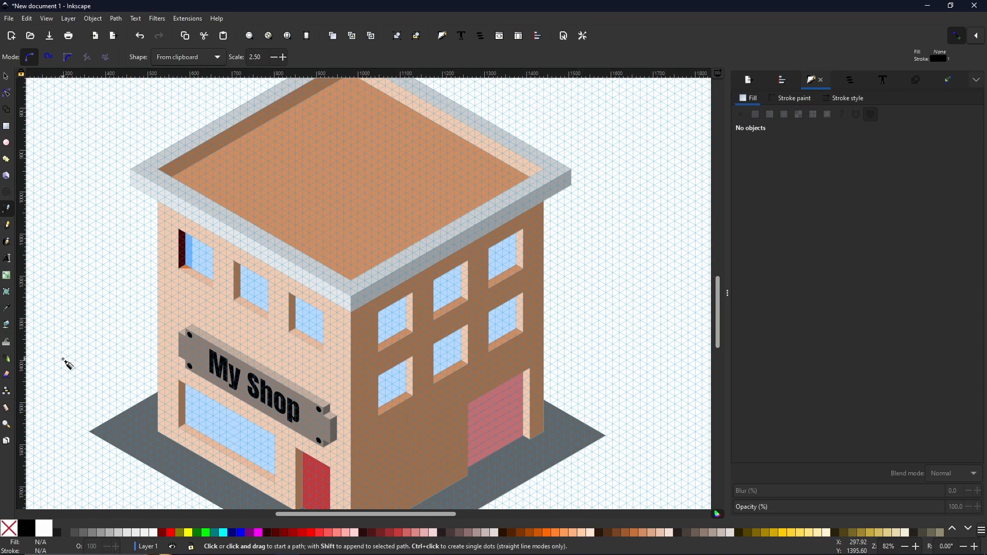
Draw matching closed four-sided shadow outlines over the left recesses of the second and third upper front windows
{"action": "left_click_drag", "start_coordinate": [136, 387], "coordinate": [178, 298]}
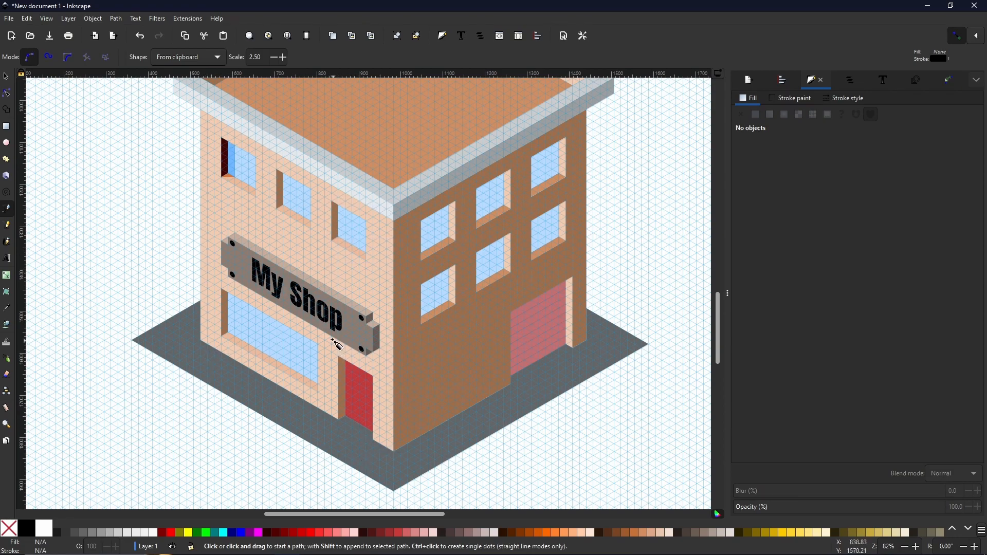
{"action": "scroll", "coordinate": [319, 328], "scroll_direction": "up", "scroll_amount": 3}
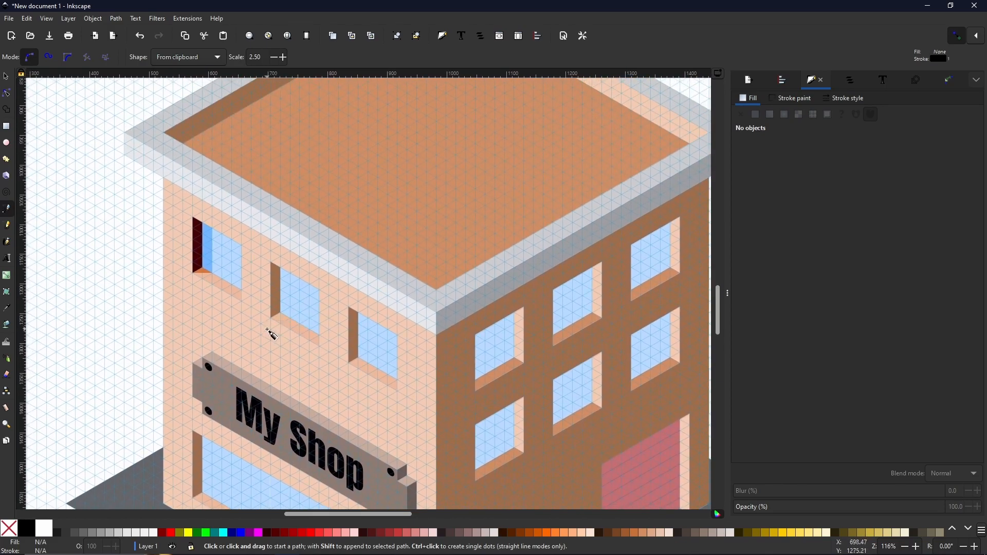
{"action": "scroll", "coordinate": [286, 350], "scroll_direction": "up", "scroll_amount": 2}
{"action": "left_click", "coordinate": [255, 286]}
{"action": "left_click", "coordinate": [295, 286]}
{"action": "left_click", "coordinate": [295, 196]}
{"action": "left_click", "coordinate": [255, 174]}
{"action": "left_click", "coordinate": [255, 286]}
{"action": "left_click", "coordinate": [411, 264]}
{"action": "left_click", "coordinate": [451, 286]}
{"action": "left_click", "coordinate": [450, 376]}
{"action": "left_click", "coordinate": [411, 376]}
{"action": "left_click", "coordinate": [411, 265]}
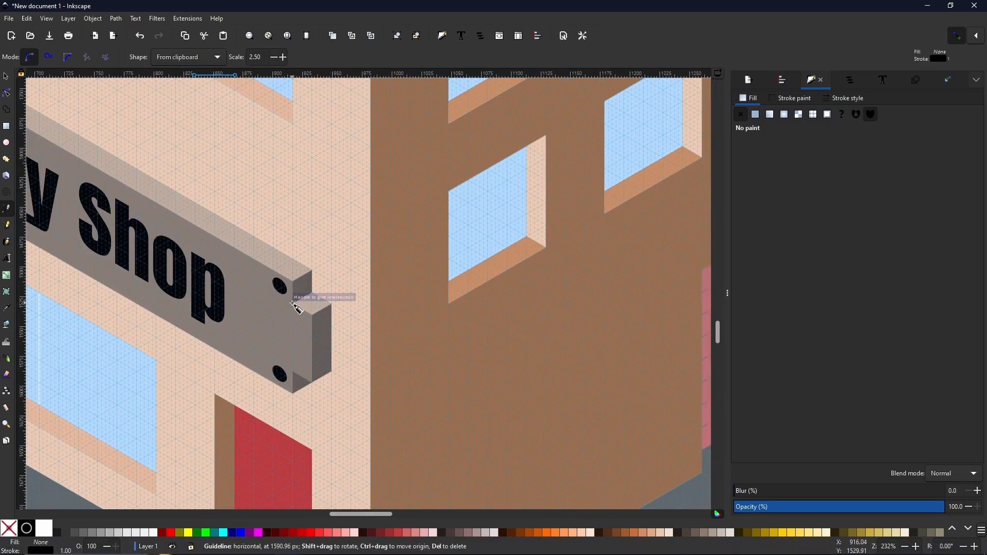
Draw closed shadow outlines from the upper notch and the end face at the right end of the shop sign
{"action": "left_click", "coordinate": [293, 303]}
{"action": "left_click", "coordinate": [332, 303]}
{"action": "left_click", "coordinate": [331, 280]}
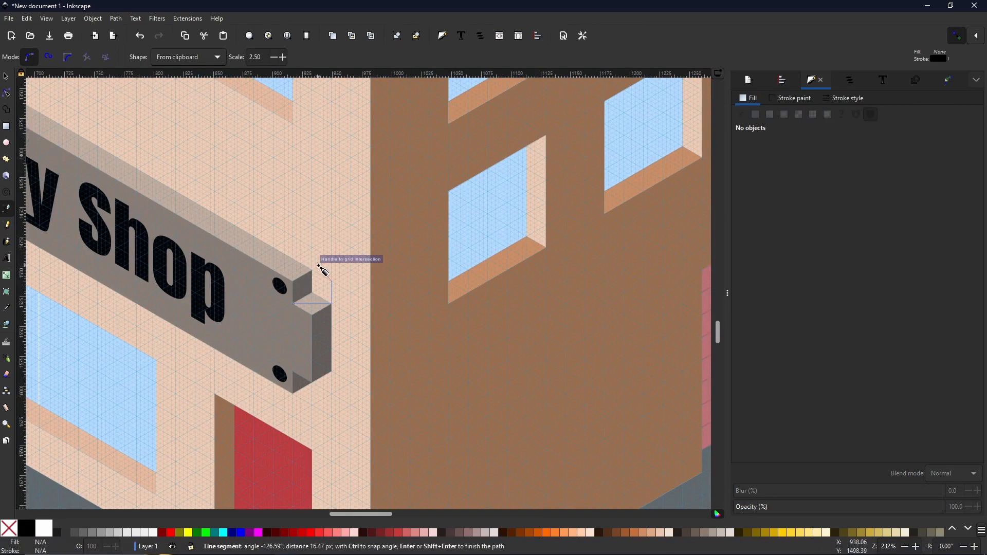
{"action": "left_click", "coordinate": [312, 270]}
{"action": "left_click", "coordinate": [293, 280]}
{"action": "left_click", "coordinate": [293, 305]}
{"action": "left_click", "coordinate": [331, 303]}
{"action": "left_click", "coordinate": [351, 382]}
{"action": "left_click", "coordinate": [312, 383]}
{"action": "left_click", "coordinate": [312, 315]}
{"action": "left_click", "coordinate": [332, 304]}
Draw a closed shadow outline over and beside the lower notch at the right end of the shop sign
{"action": "left_click_drag", "start_coordinate": [332, 304], "coordinate": [360, 230]}
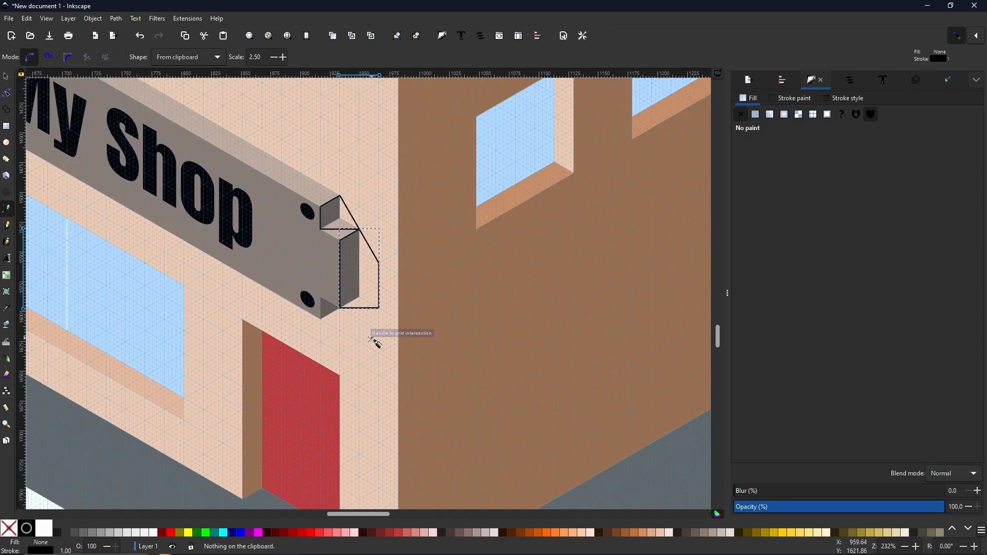
{"action": "left_click", "coordinate": [320, 319]}
{"action": "left_click", "coordinate": [360, 319]}
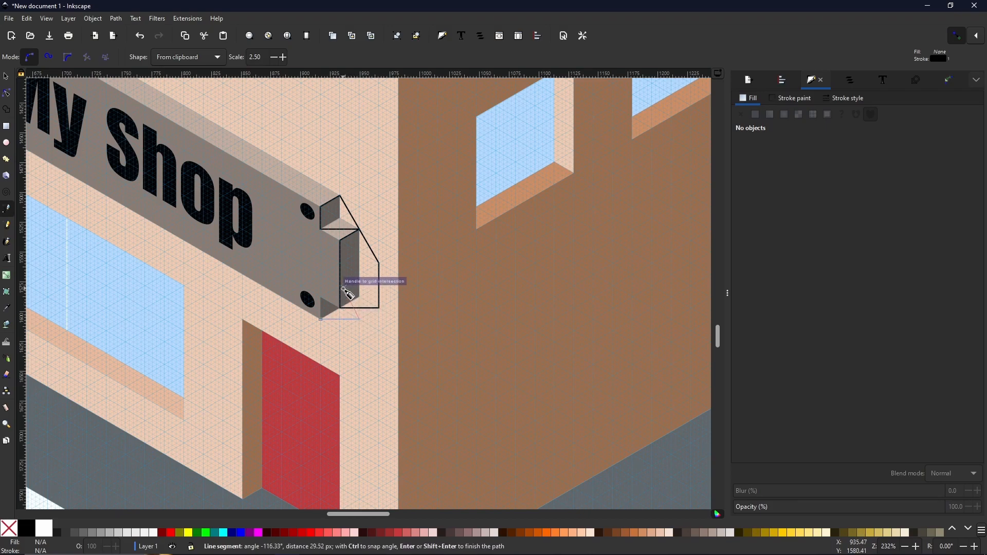
{"action": "left_click", "coordinate": [359, 309]}
{"action": "left_click", "coordinate": [340, 308]}
{"action": "left_click", "coordinate": [320, 297]}
{"action": "left_click", "coordinate": [320, 320]}
Select the three sign shadow shapes, fill them with black, remove their stroke, and set their blend mode to Overlay
{"action": "key", "text": "s"}
{"action": "left_click", "coordinate": [340, 262], "text": "shift"}
{"action": "left_click", "coordinate": [349, 212], "text": "shift"}
{"action": "left_click", "coordinate": [26, 528]}
{"action": "left_click", "coordinate": [9, 528], "text": "shift"}
{"action": "left_click", "coordinate": [946, 472]}
{"action": "left_click", "coordinate": [955, 520]}
Draw a closed four-sided shadow outline over the left recess and adjoining glass of the large shop window
{"action": "left_click_drag", "start_coordinate": [180, 383], "coordinate": [476, 531]}
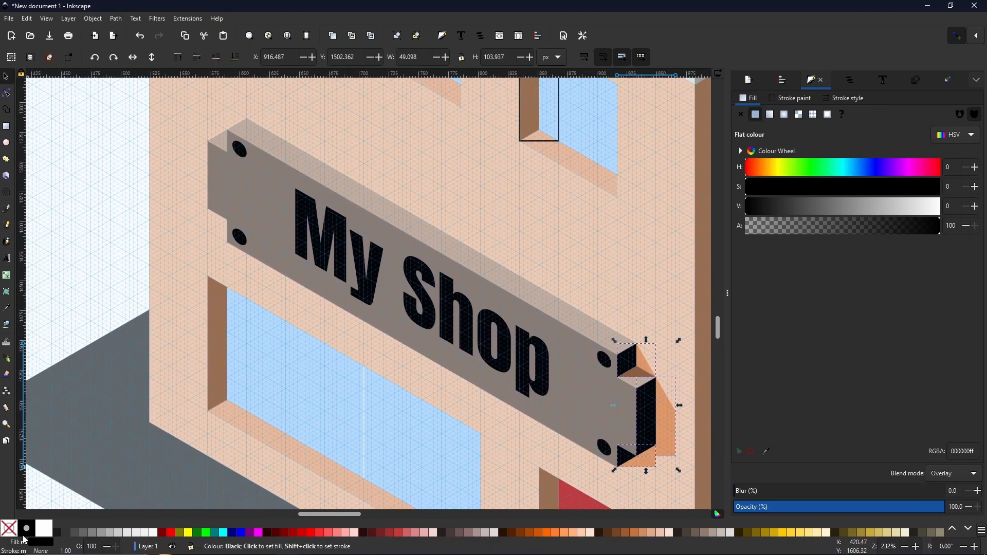
{"action": "key", "text": "b"}
{"action": "left_click", "coordinate": [207, 411]}
{"action": "left_click", "coordinate": [246, 411]}
{"action": "left_click", "coordinate": [247, 299]}
{"action": "left_click", "coordinate": [208, 277]}
{"action": "left_click", "coordinate": [208, 410]}
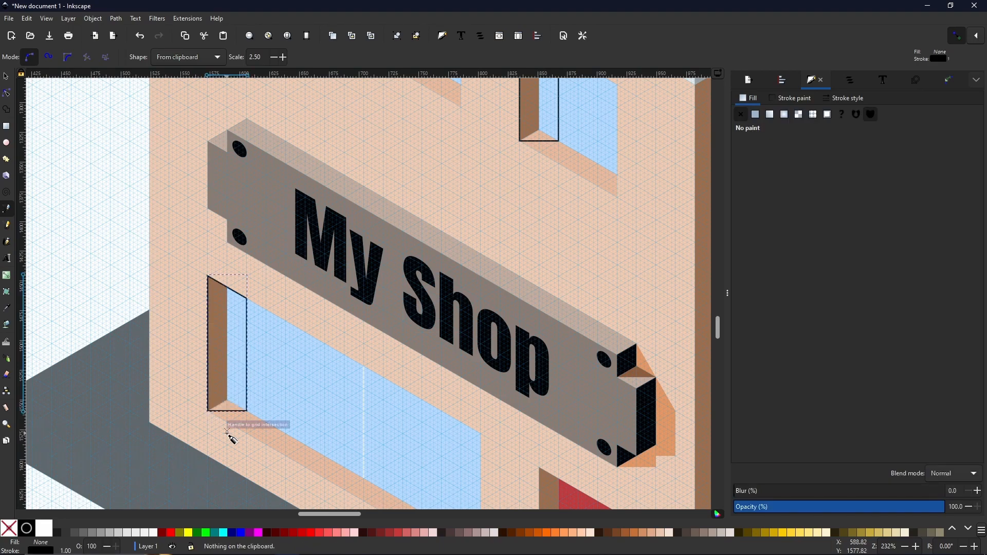
Select the shop window's and two upper windows' shadow outlines, fill them with black without a stroke, and set blend mode Overlay
{"action": "key", "text": "s"}
{"action": "scroll", "coordinate": [298, 236], "scroll_direction": "down", "scroll_amount": 2}
{"action": "left_click_drag", "start_coordinate": [297, 236], "coordinate": [267, 309]}
{"action": "left_click", "coordinate": [302, 197], "text": "shift"}
{"action": "left_click", "coordinate": [382, 233], "text": "shift"}
{"action": "left_click", "coordinate": [26, 528]}
{"action": "left_click", "coordinate": [9, 528], "text": "shift"}
{"action": "left_click", "coordinate": [957, 475]}
{"action": "left_click", "coordinate": [947, 486]}
Draw a closed four-sided shadow outline over the left recess and adjoining part of the red front door
{"action": "left_click_drag", "start_coordinate": [391, 400], "coordinate": [320, 269]}
{"action": "key", "text": "b"}
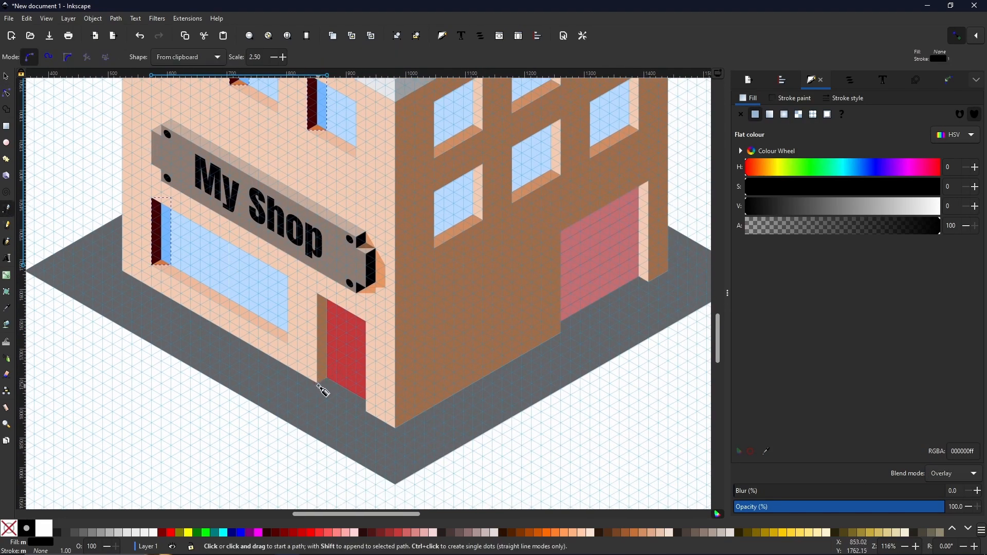
{"action": "left_click", "coordinate": [316, 383]}
{"action": "left_click", "coordinate": [337, 384]}
{"action": "left_click", "coordinate": [336, 304]}
{"action": "left_click", "coordinate": [316, 293]}
{"action": "left_click", "coordinate": [317, 383]}
Fill the door's shadow shape with black, remove its stroke, set its blend mode to Overlay, and deselect it
{"action": "left_click", "coordinate": [26, 528]}
{"action": "left_click", "coordinate": [7, 529], "text": "shift"}
{"action": "left_click", "coordinate": [954, 474]}
{"action": "scroll", "coordinate": [948, 502], "scroll_direction": "down", "scroll_amount": 5}
{"action": "left_click", "coordinate": [947, 495]}
{"action": "mouse_move", "coordinate": [360, 137]}
{"action": "left_mouse_down"}
{"action": "mouse_move", "coordinate": [429, 211]}
{"action": "mouse_move", "coordinate": [344, 257]}
{"action": "mouse_move", "coordinate": [452, 354]}
{"action": "mouse_move", "coordinate": [434, 225]}
{"action": "left_mouse_up"}
{"action": "scroll", "coordinate": [452, 355], "scroll_direction": "down", "scroll_amount": 1}
{"action": "left_click", "coordinate": [6, 76]}
{"action": "left_click", "coordinate": [177, 132]}
Select all objects of the building, hide the page grid, and clear the selection
{"action": "scroll", "coordinate": [198, 159], "scroll_direction": "down", "scroll_amount": 1}
{"action": "left_click_drag", "start_coordinate": [201, 166], "coordinate": [204, 281]}
{"action": "key", "text": "minus"}
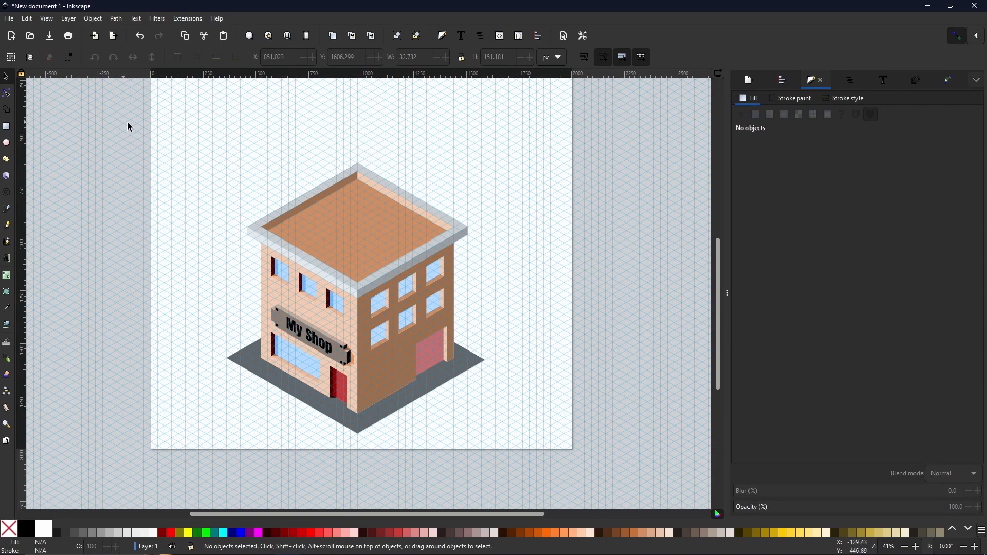
{"action": "key", "text": "ctrl+a"}
{"action": "left_click", "coordinate": [47, 19]}
{"action": "left_click", "coordinate": [77, 110]}
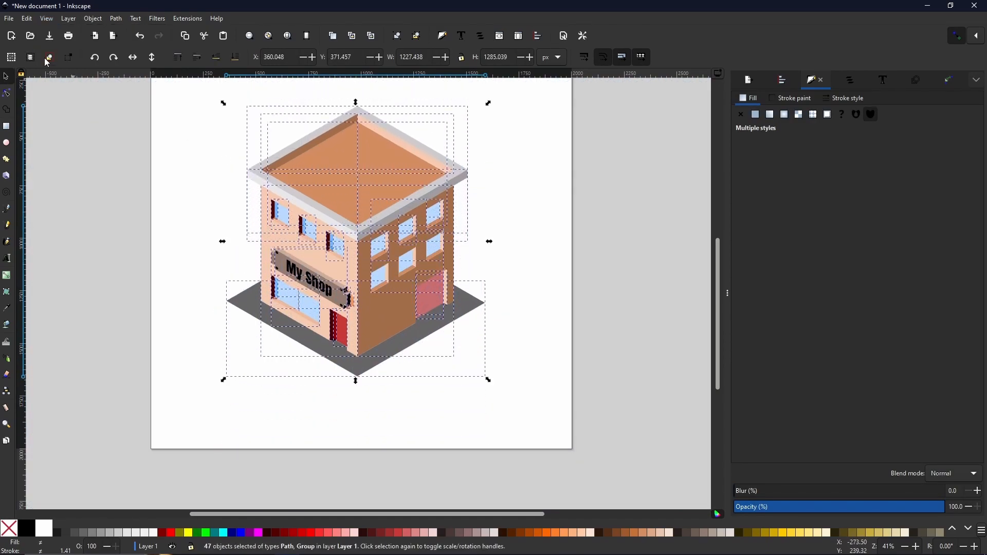
{"action": "key", "text": "Escape"}
Collapse the docked dialogs to widen the canvas and center the finished building in view
{"action": "scroll", "coordinate": [367, 341], "scroll_direction": "up", "scroll_amount": 1}
{"action": "left_click_drag", "start_coordinate": [391, 307], "coordinate": [451, 343]}
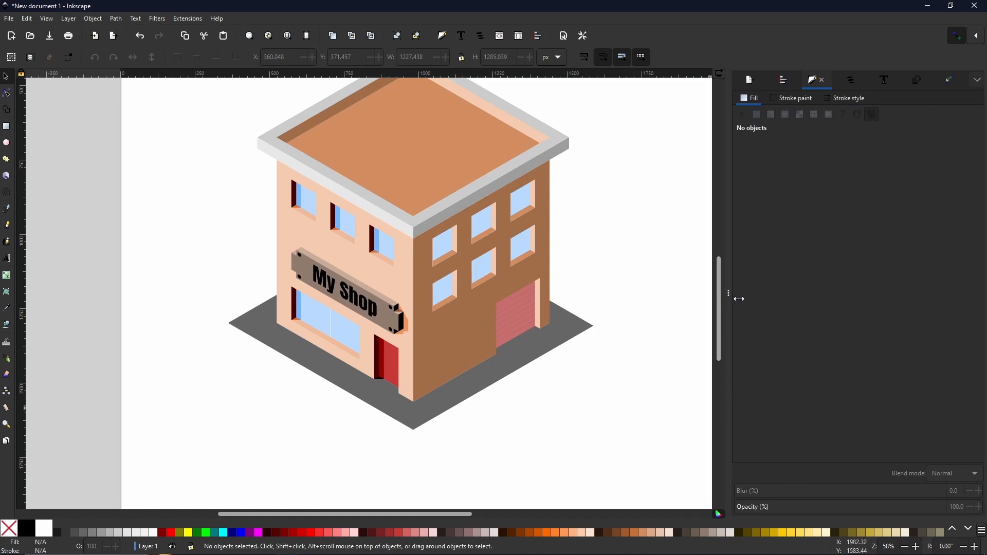
{"action": "left_click_drag", "start_coordinate": [733, 292], "coordinate": [982, 293]}
{"action": "left_click_drag", "start_coordinate": [807, 258], "coordinate": [685, 321]}
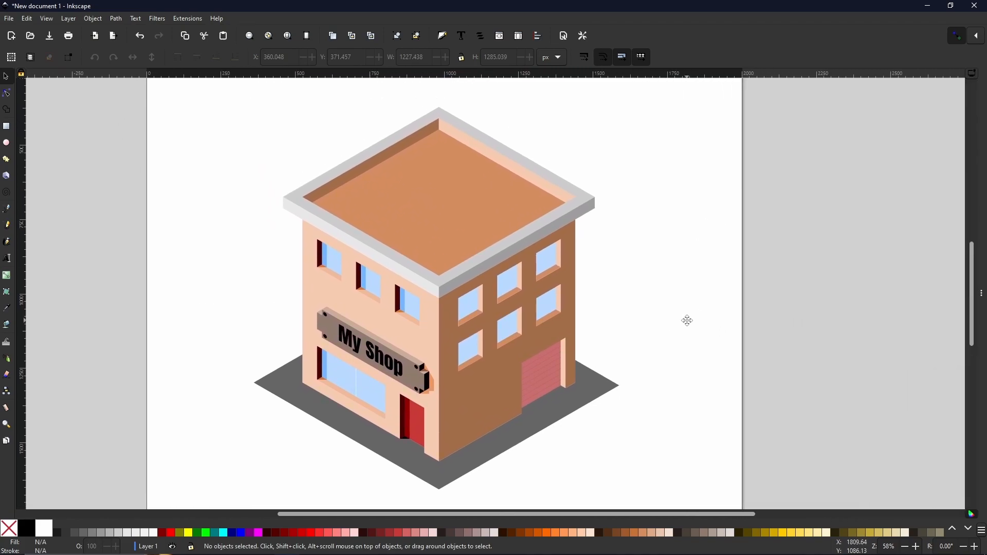